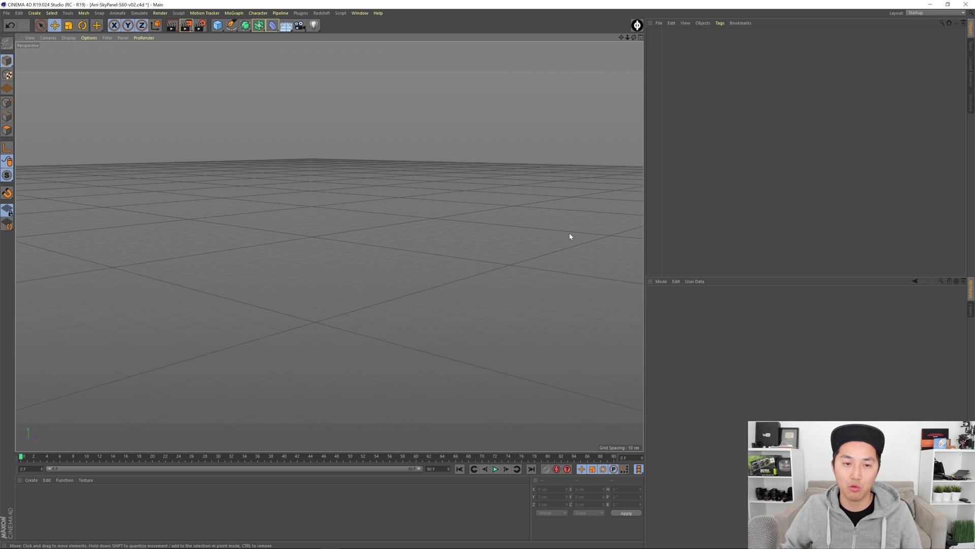
click(300, 13)
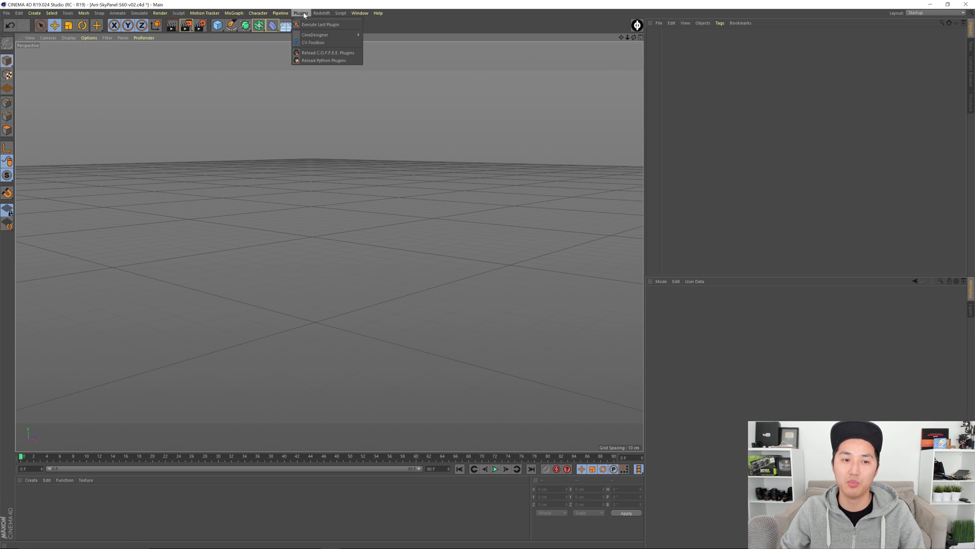
mouse_move(330, 35)
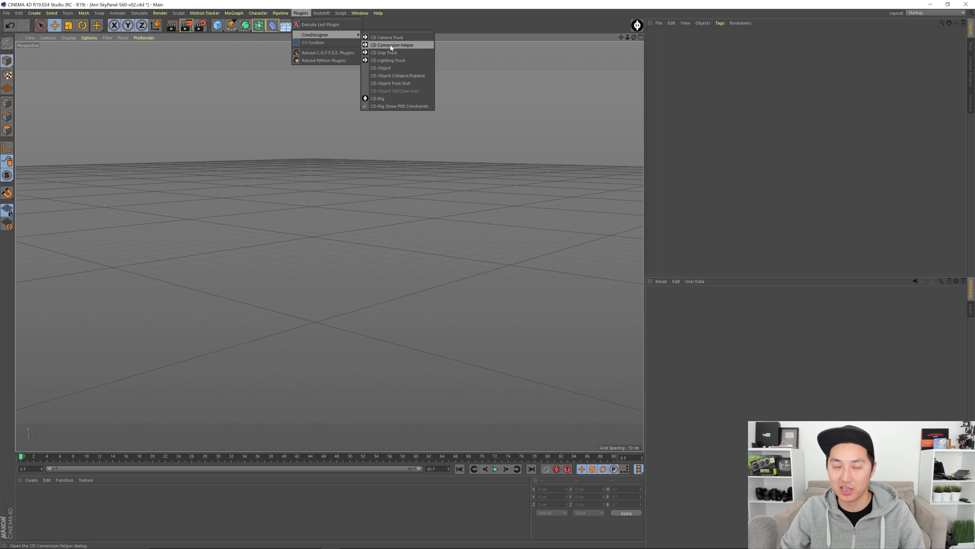
click(517, 188)
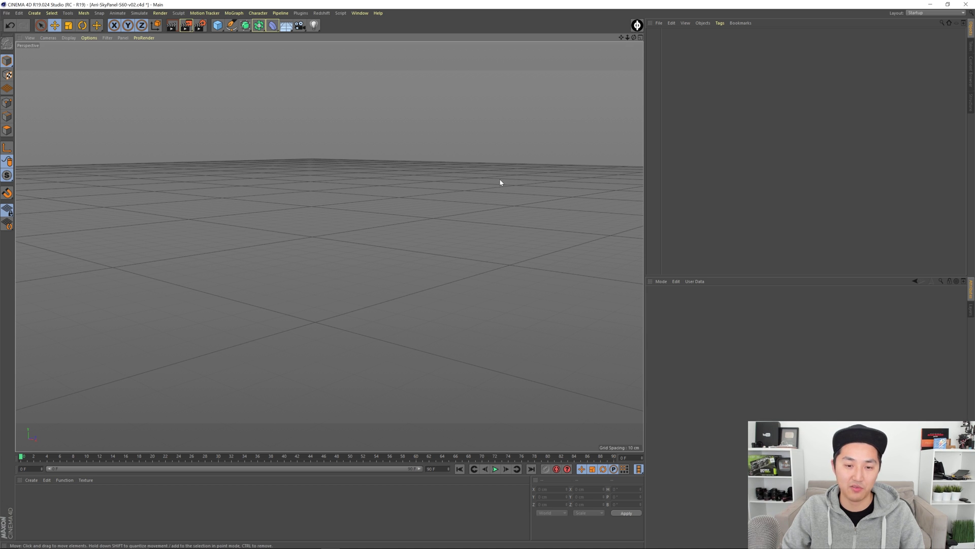
Open the Content Browser and preview the Matthews combo stand and Arri-SkyPanel-S60 presets in the CDR3-Physical library
key(shift+F8)
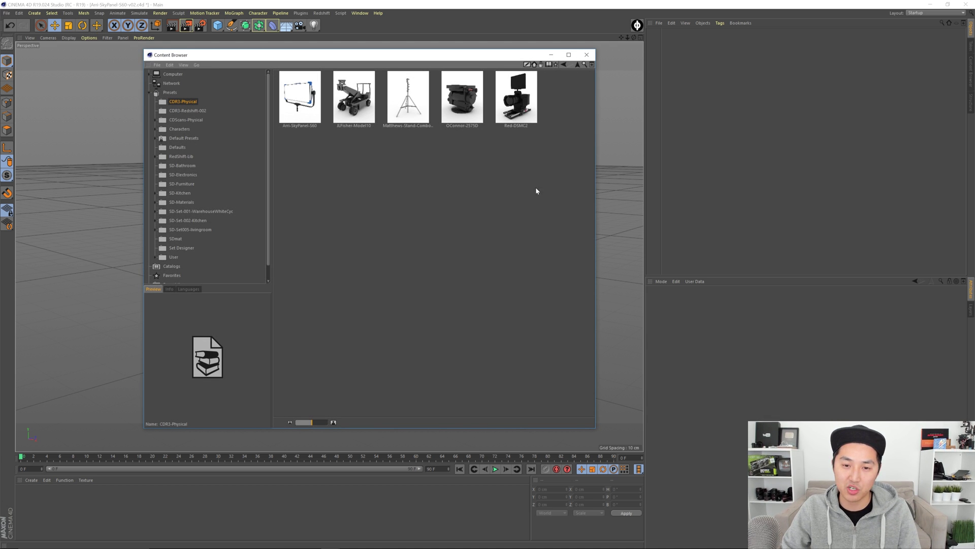
drag(537, 191, 309, 93)
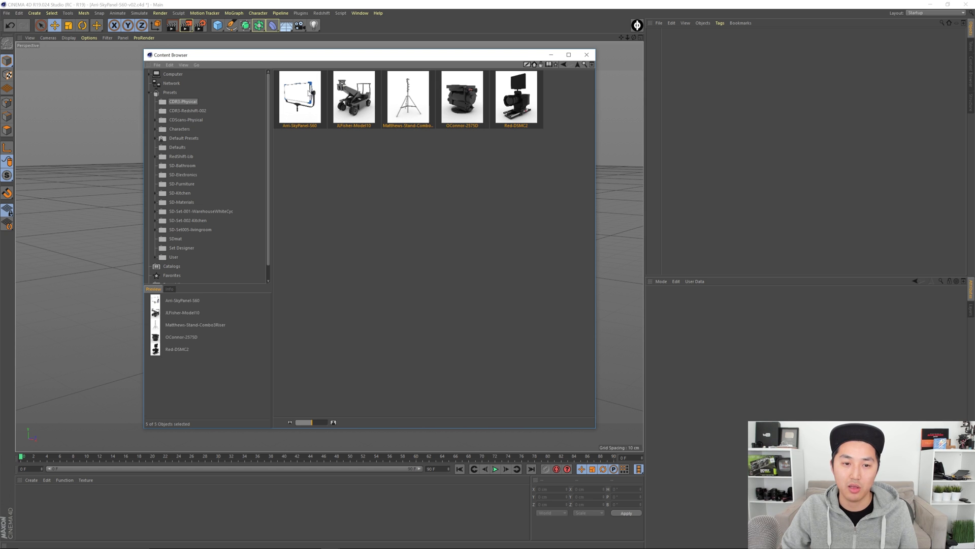
click(414, 212)
drag(419, 181, 392, 107)
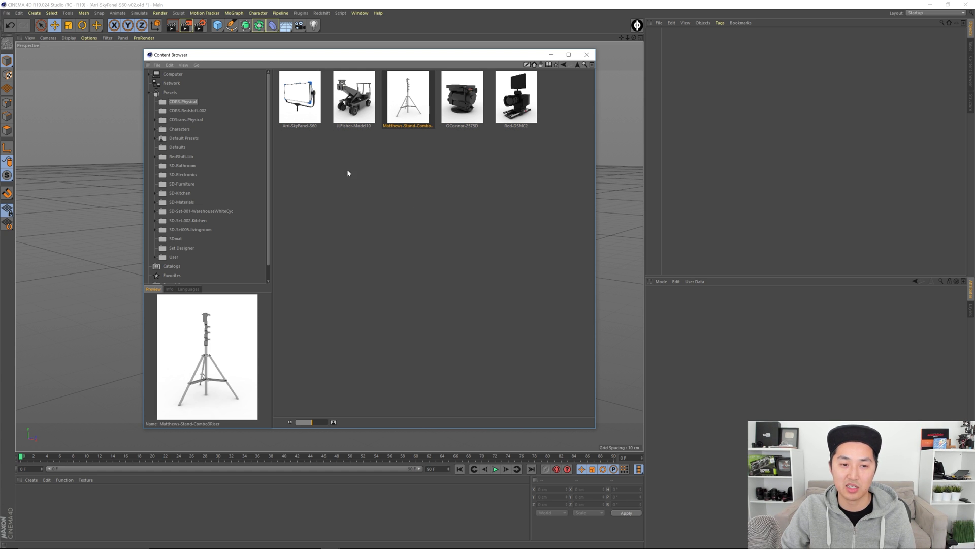
click(288, 93)
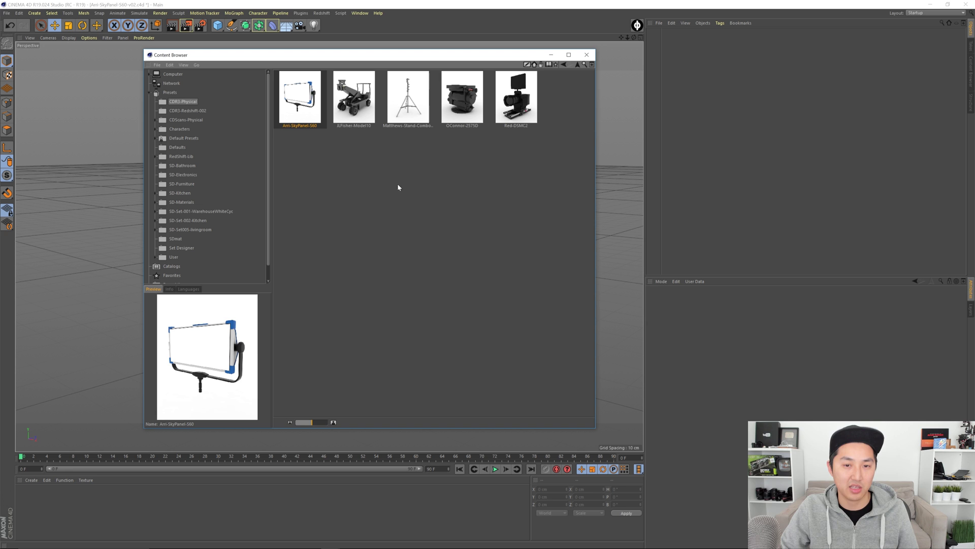
click(333, 171)
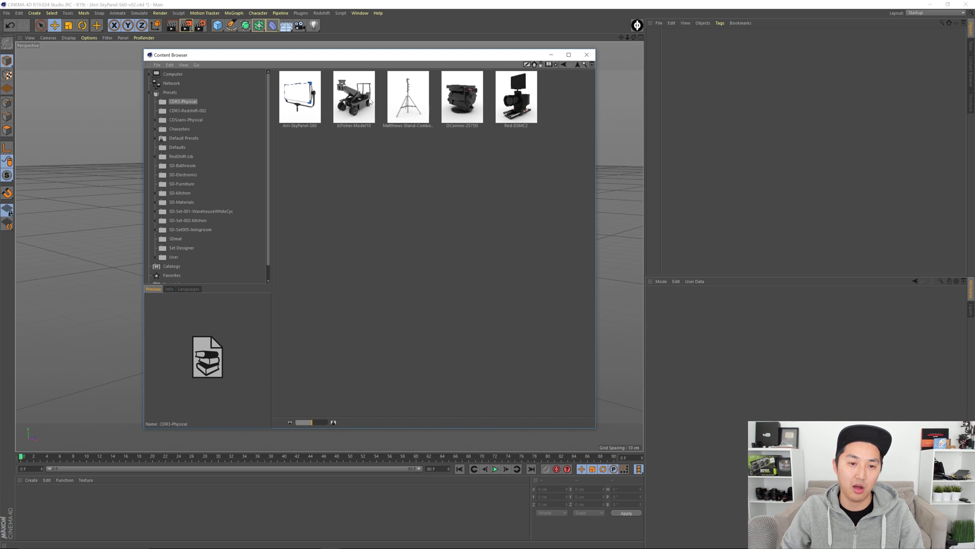
Add the Red-DSMC2 camera, OConnor-2575D head and JLFisher-Model10 dolly presets to the scene, and close the Content Browser
double_click(519, 102)
double_click(464, 93)
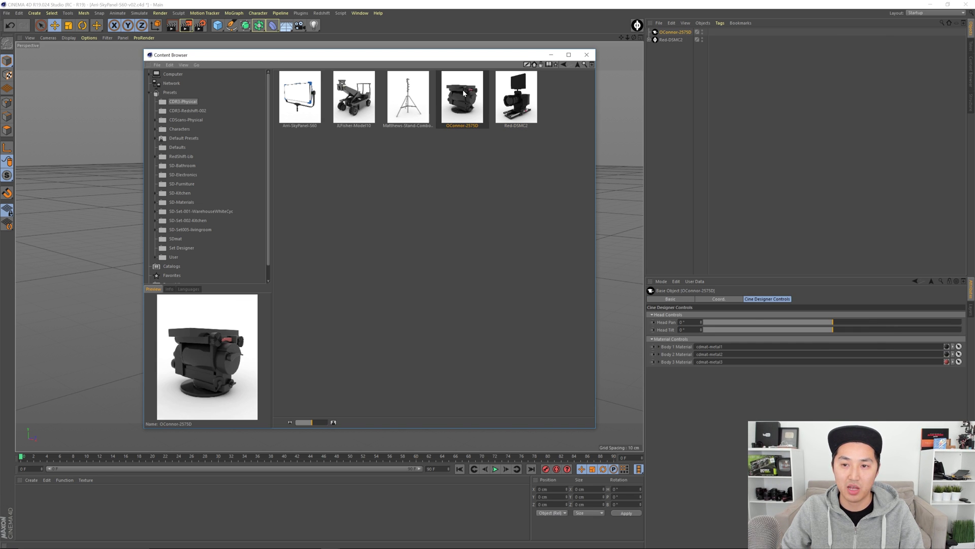
double_click(359, 101)
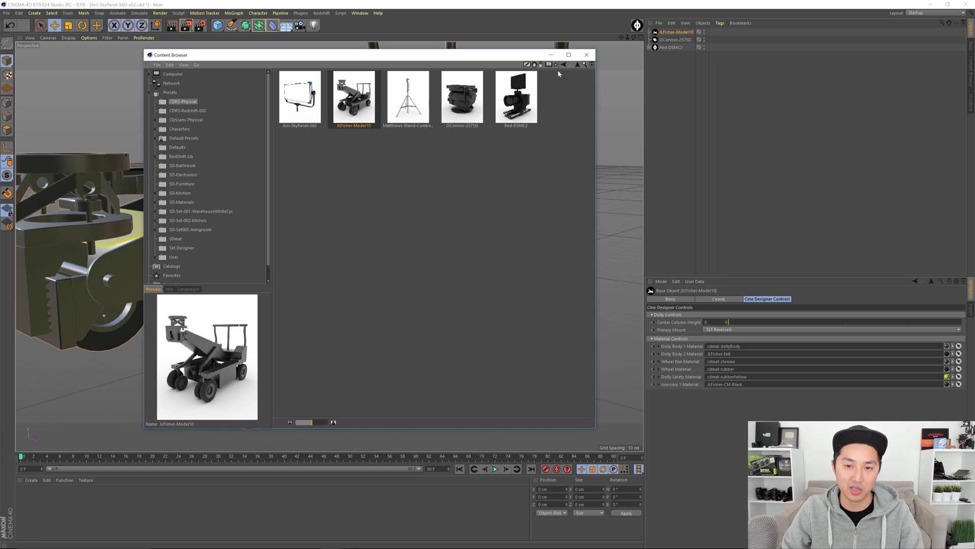
click(589, 54)
click(653, 79)
Add a CD-Rig object to the scene
alt+right_drag(492, 170, 409, 201)
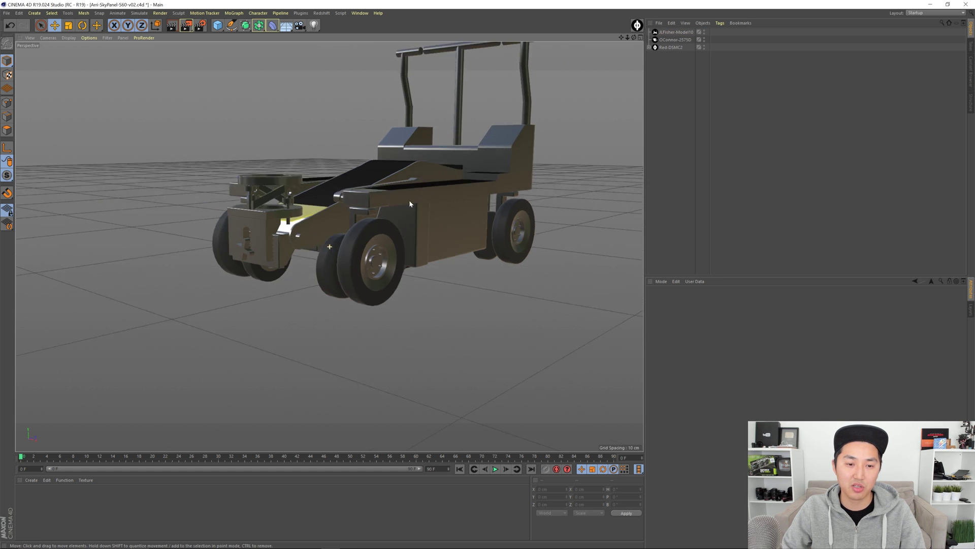
alt+drag(409, 201, 393, 259)
scroll(393, 261, down, 2)
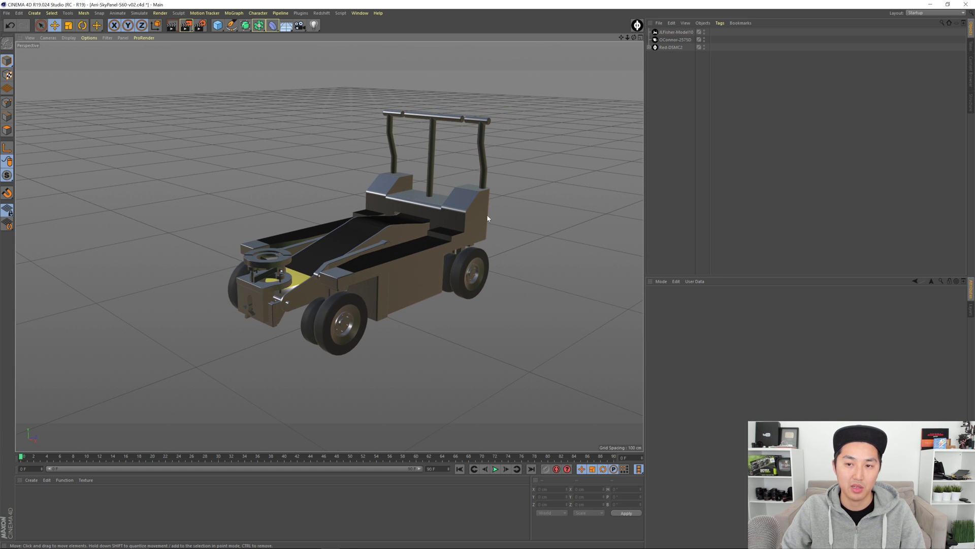
alt+drag(386, 239, 393, 218)
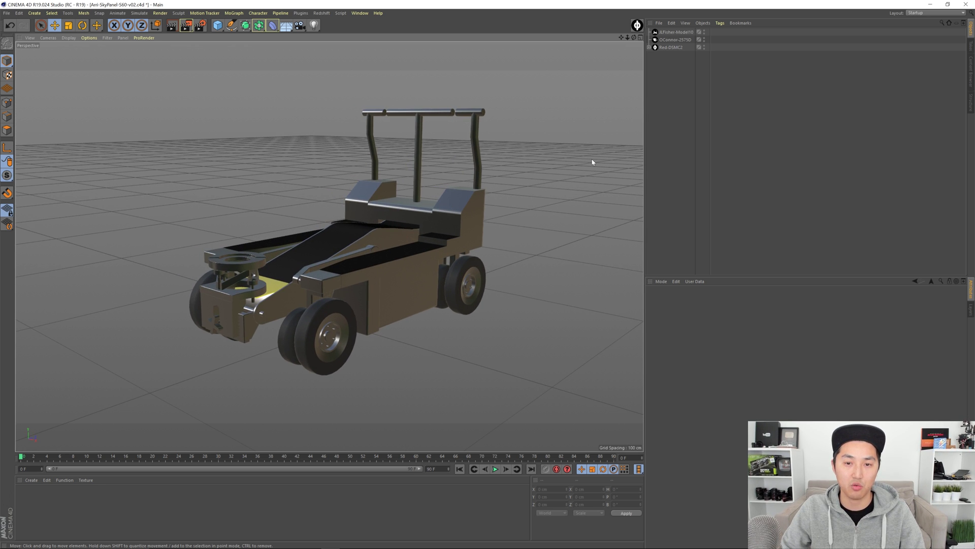
click(636, 25)
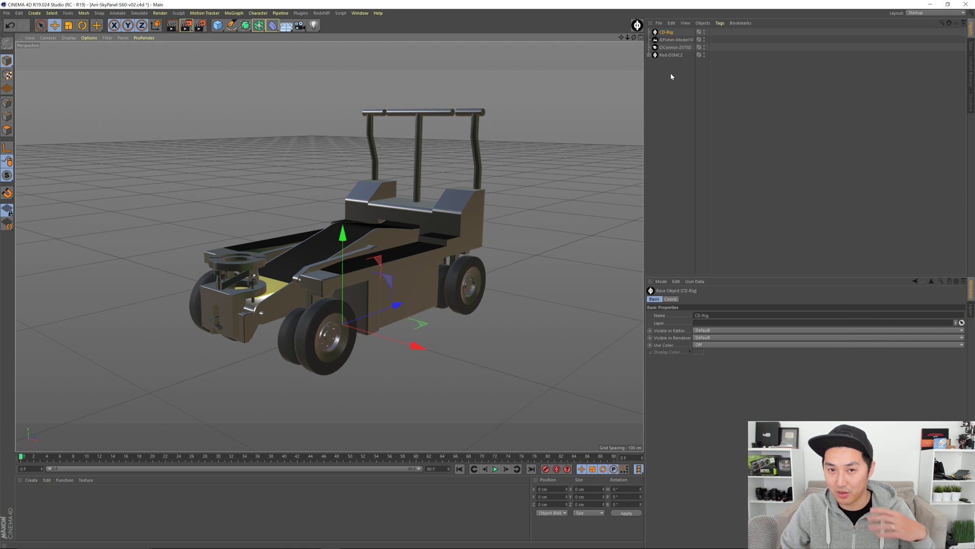
Inspect the OConnor-2575D head and the component objects nested inside the Red-DSMC2 camera rig
click(672, 47)
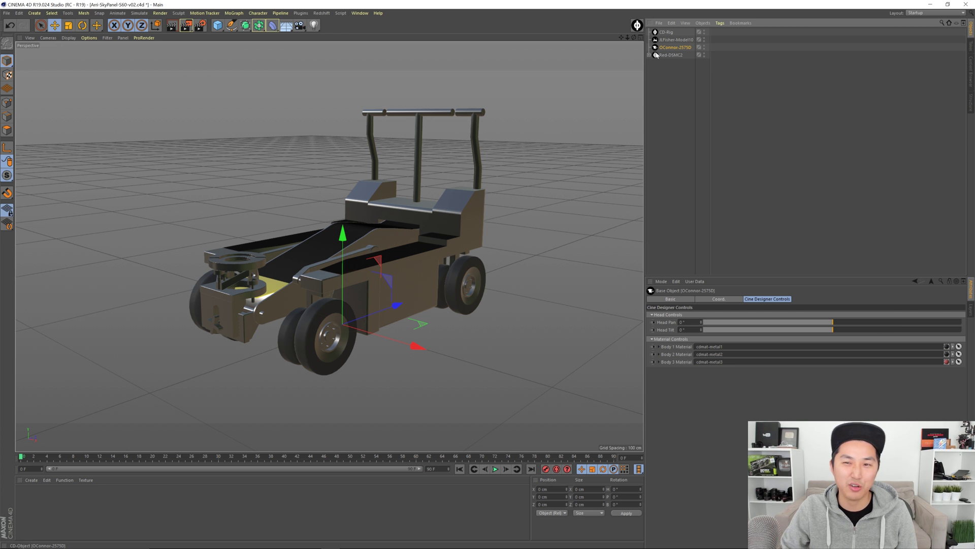
click(656, 56)
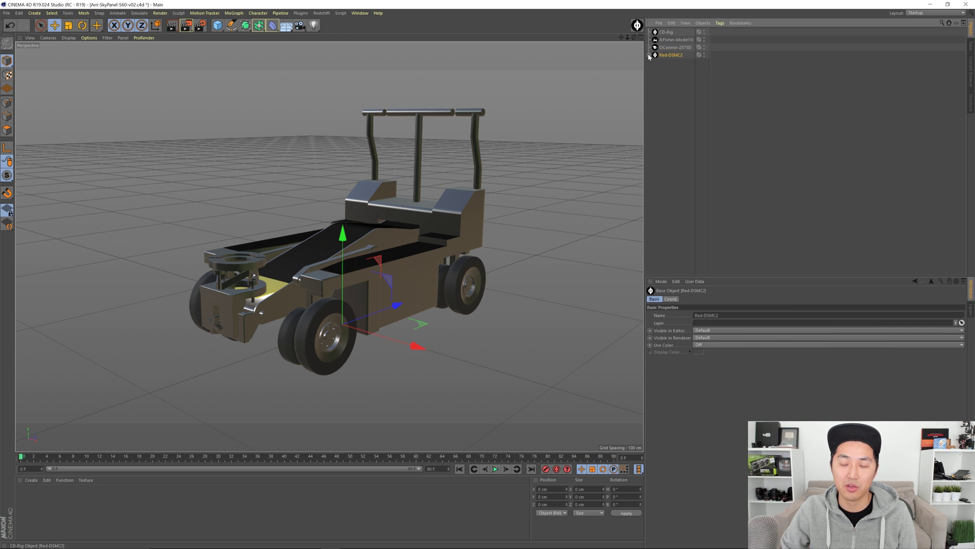
click(649, 54)
click(677, 71)
click(678, 78)
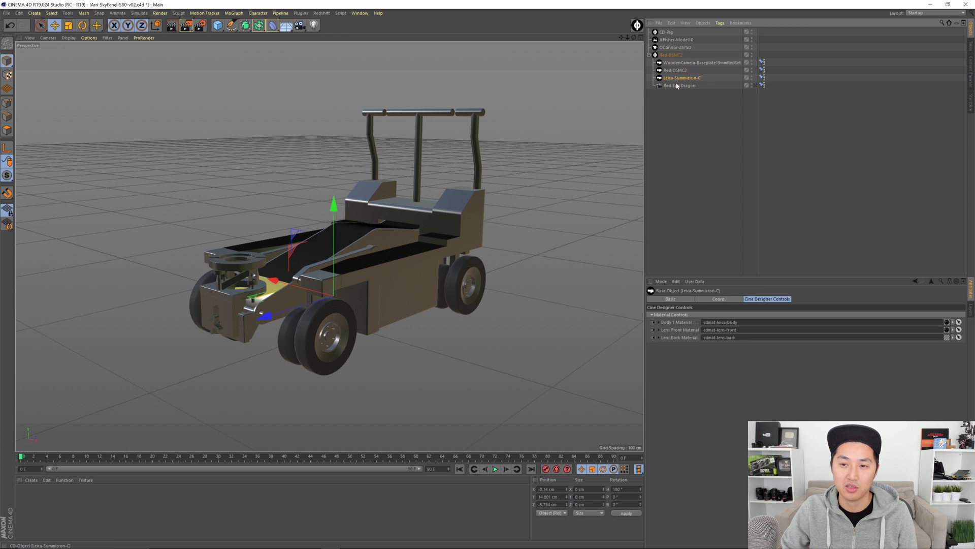
click(678, 85)
click(676, 110)
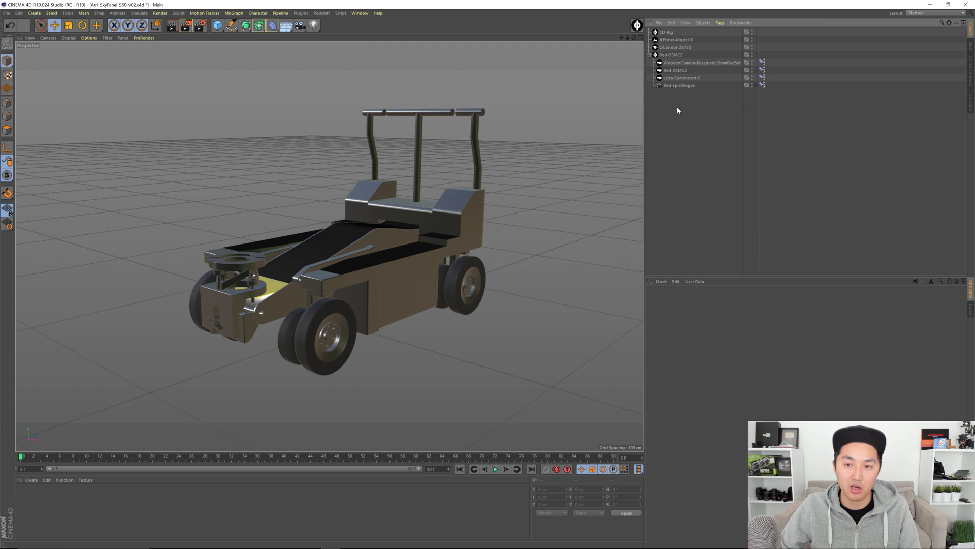
Collapse the Red-DSMC2 hierarchy and parent the JLFisher-Model10 dolly, OConnor-2575D head and Red-DSMC2 camera under CD-Rig
click(649, 55)
drag(678, 65, 669, 33)
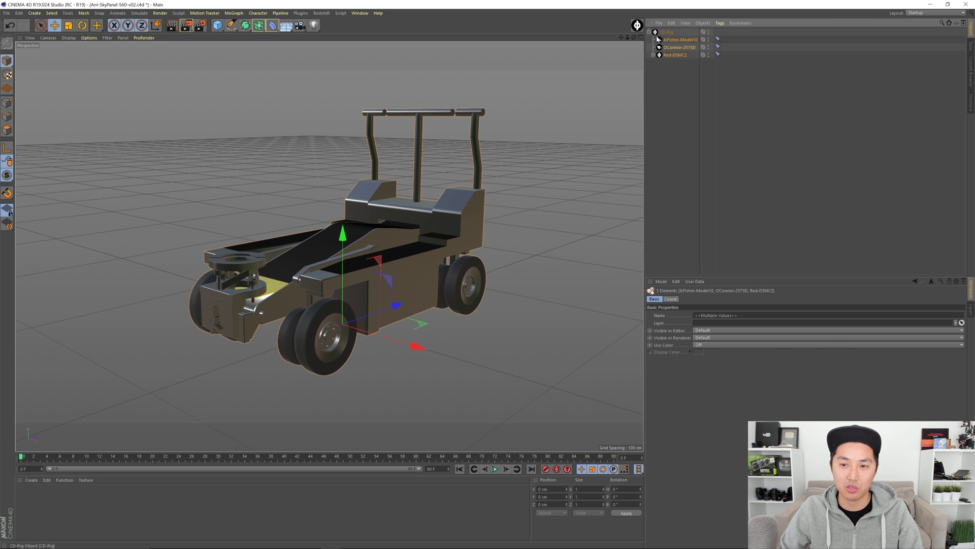
click(669, 102)
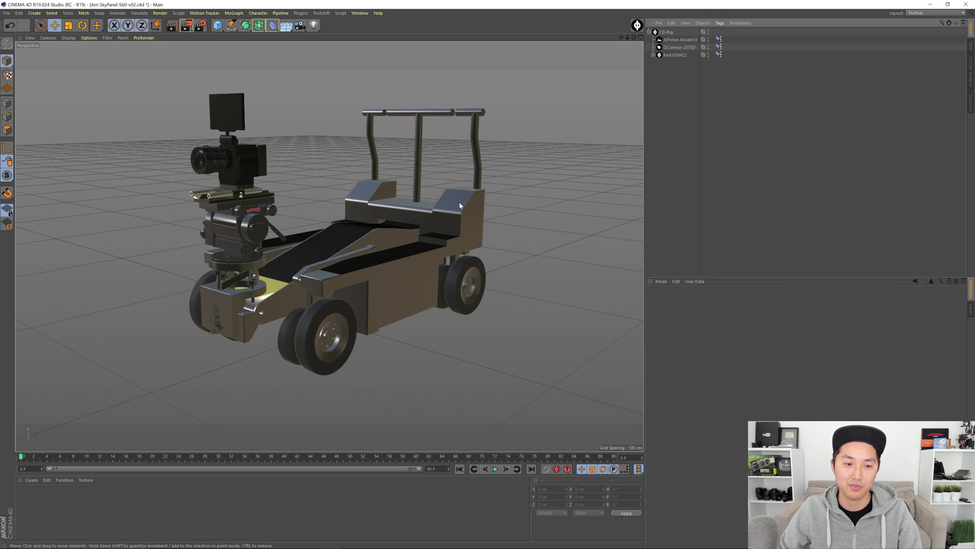
Turn off the CineDesigner option CD-Rig Show PSR Constraints to hide the constraint tags
mouse_move(372, 239)
alt+mouse_down()
mouse_move(297, 240)
mouse_move(367, 242)
alt+mouse_up()
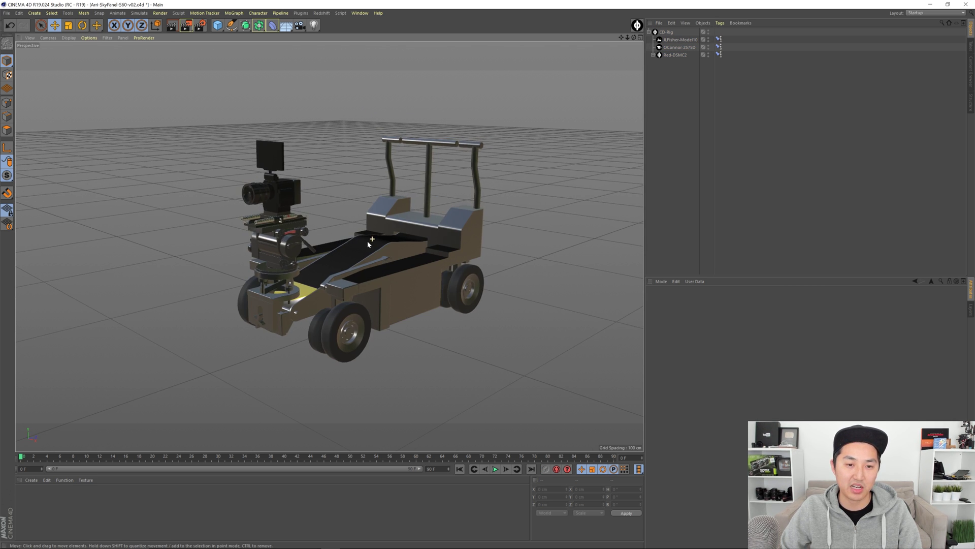
click(300, 13)
mouse_move(325, 35)
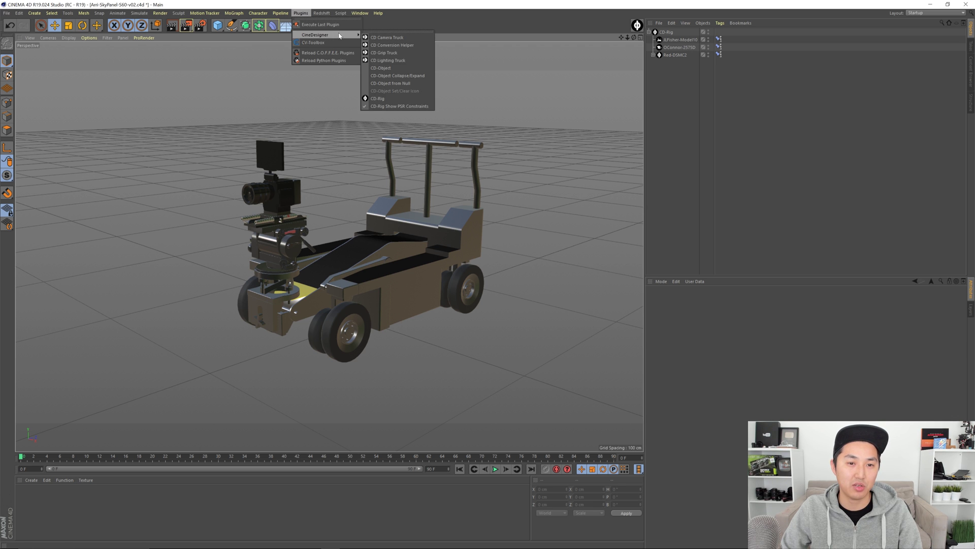
click(427, 106)
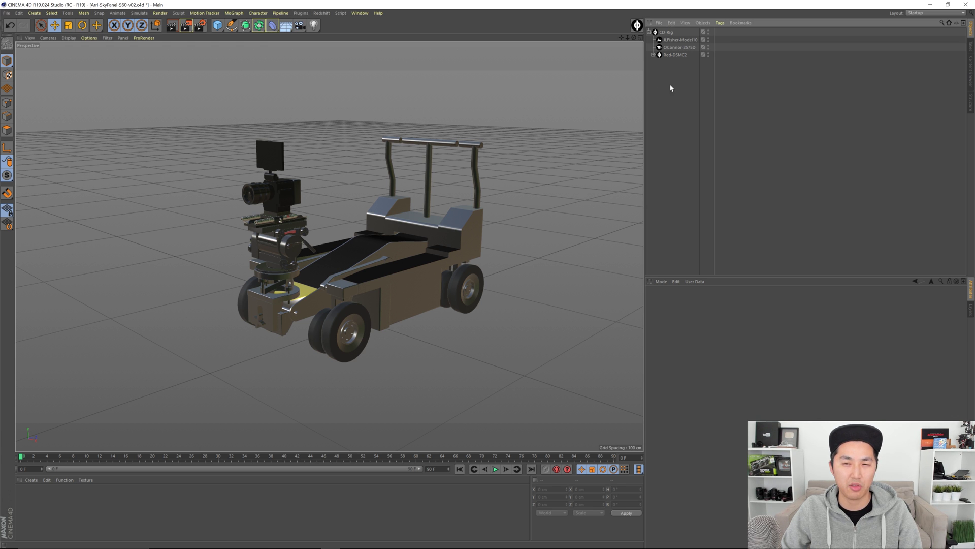
alt+drag(341, 234, 399, 260)
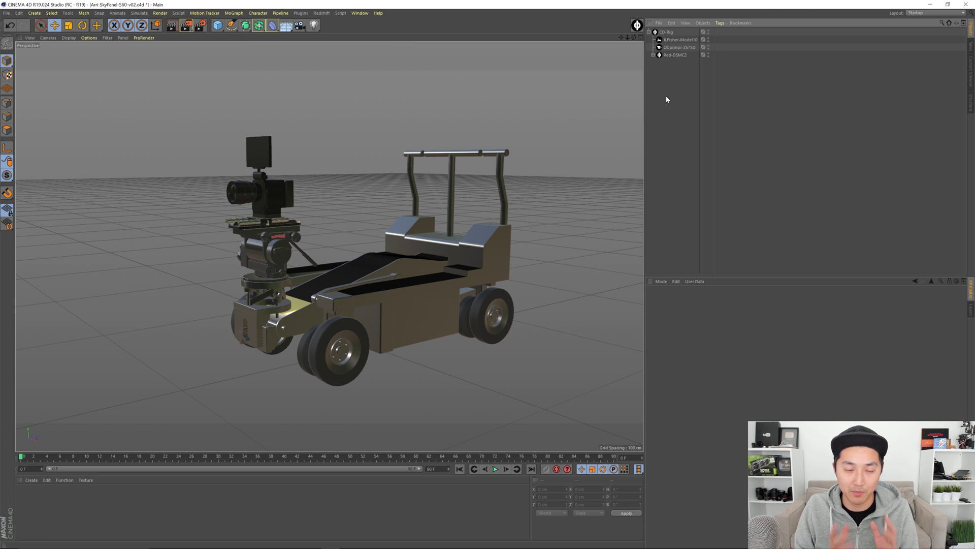
Rename the CD-Rig object to Red-Fisher10
click(667, 33)
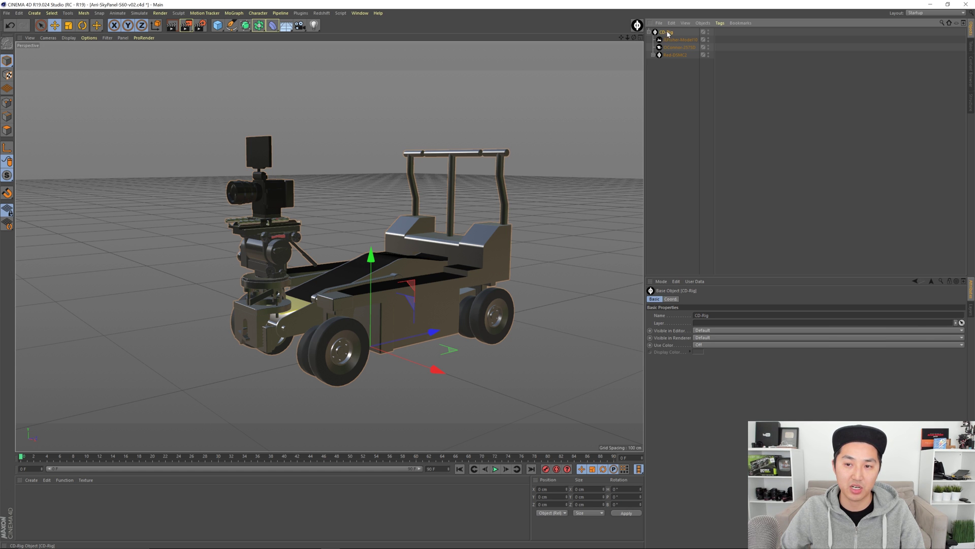
double_click(665, 32)
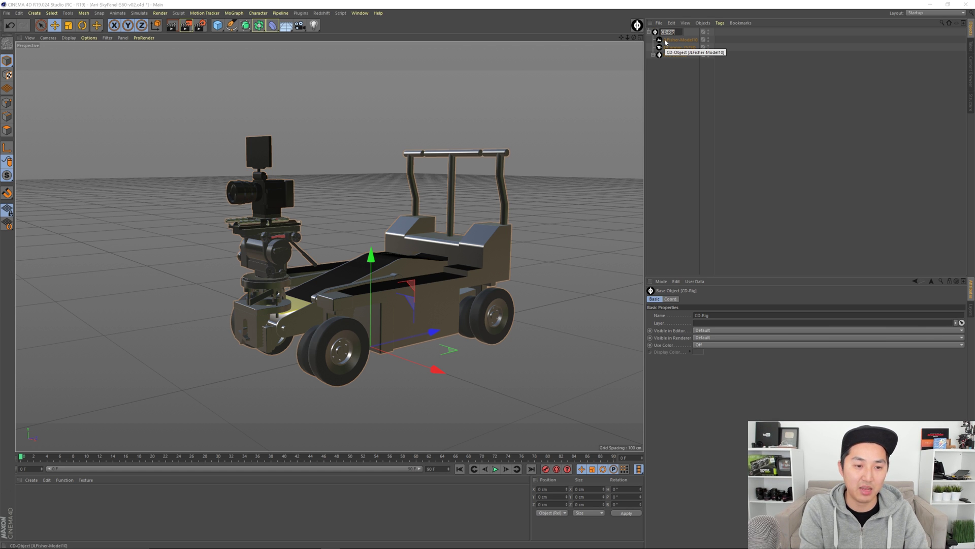
text(Red)
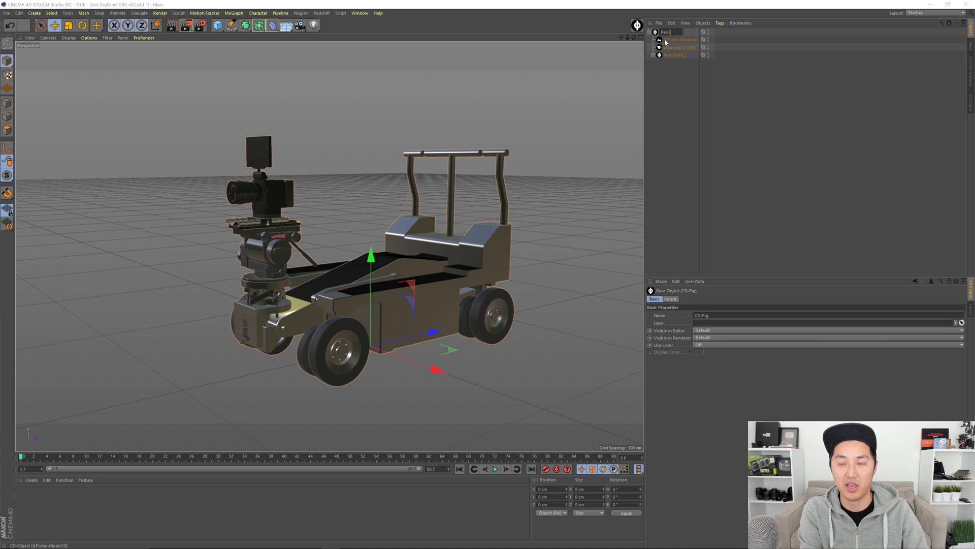
key(Return)
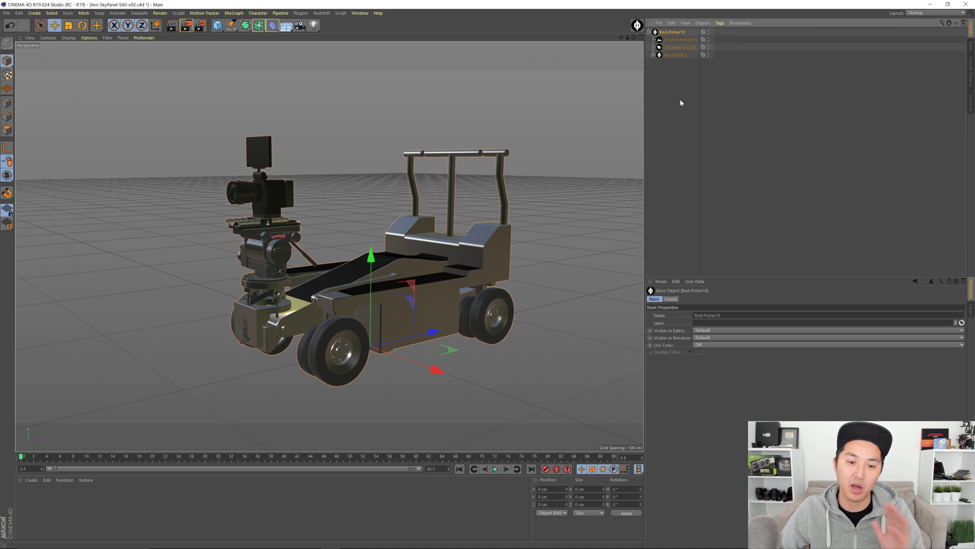
Move the whole Red-Fisher10 rig across the floor to about Z 29 cm
alt+drag(444, 295, 386, 253)
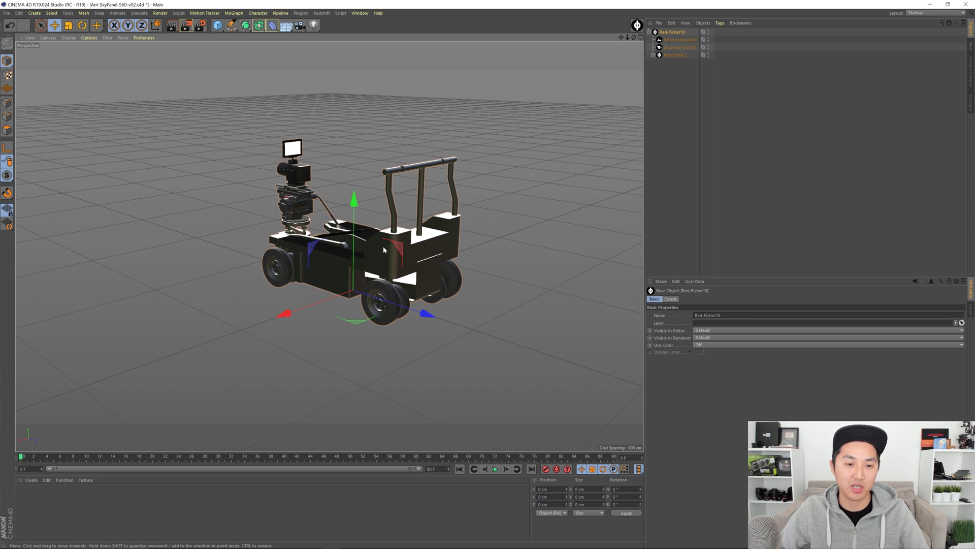
drag(425, 314, 358, 347)
key(e)
key(r)
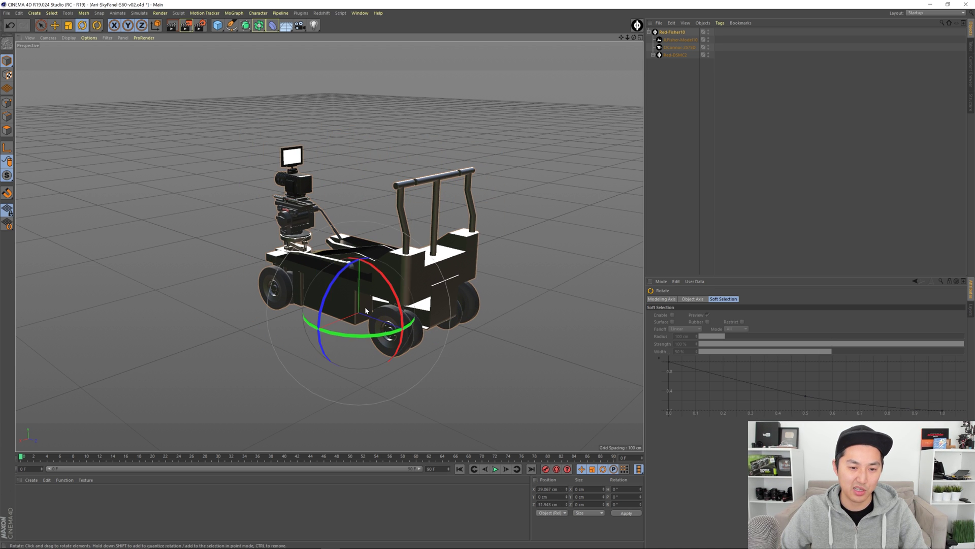
key(e)
drag(427, 337, 424, 338)
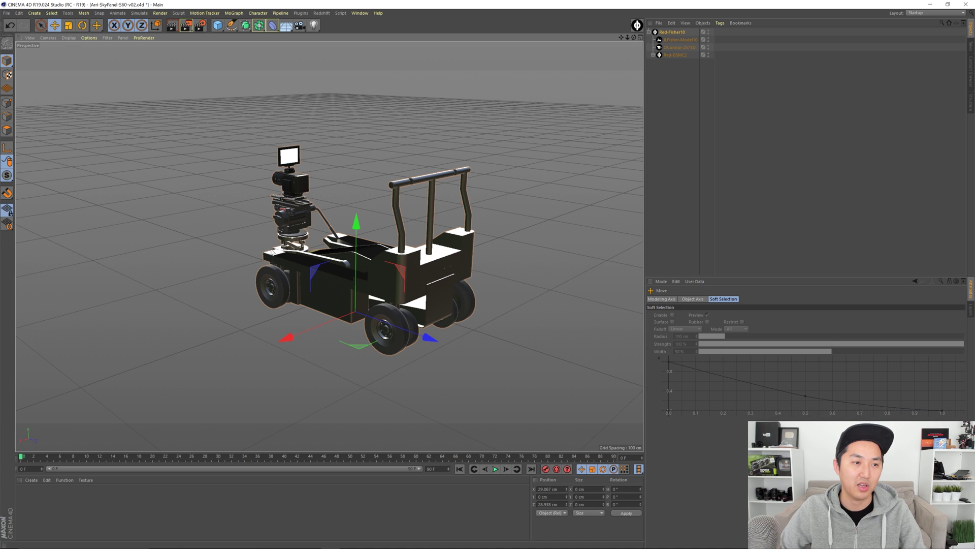
Rotate the Red-Fisher10 rig to a heading of about -22° and move it to about X 14 cm, Z -9 cm
click(69, 25)
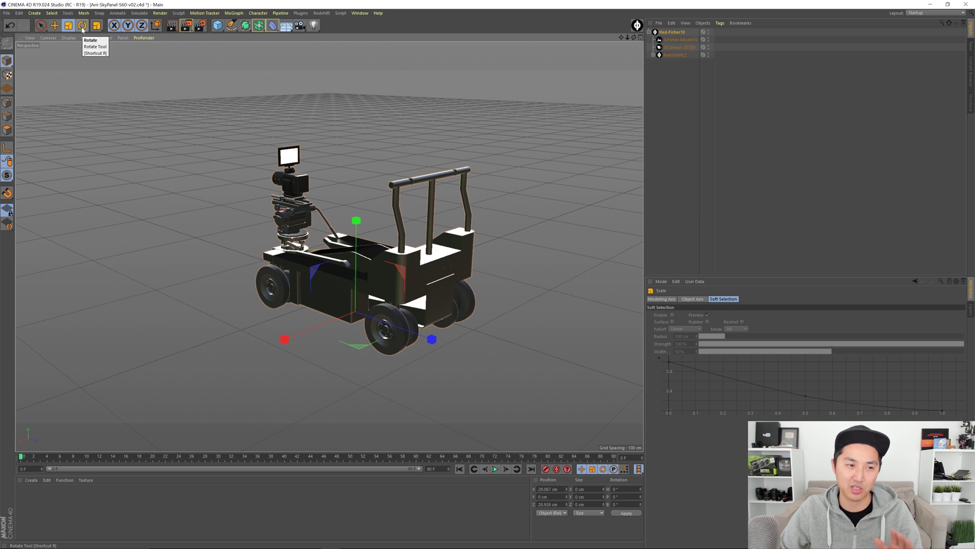
click(82, 26)
drag(330, 330, 357, 307)
click(54, 26)
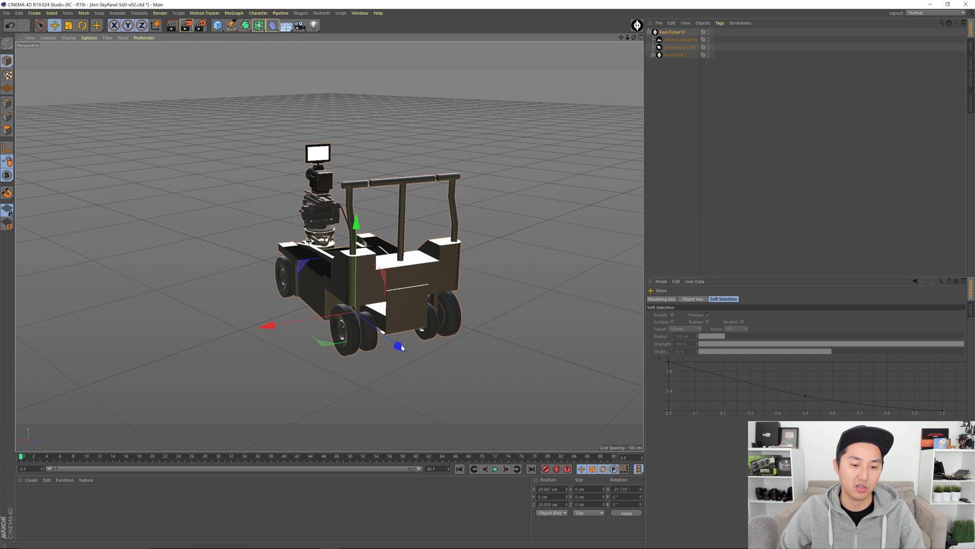
drag(401, 348, 372, 329)
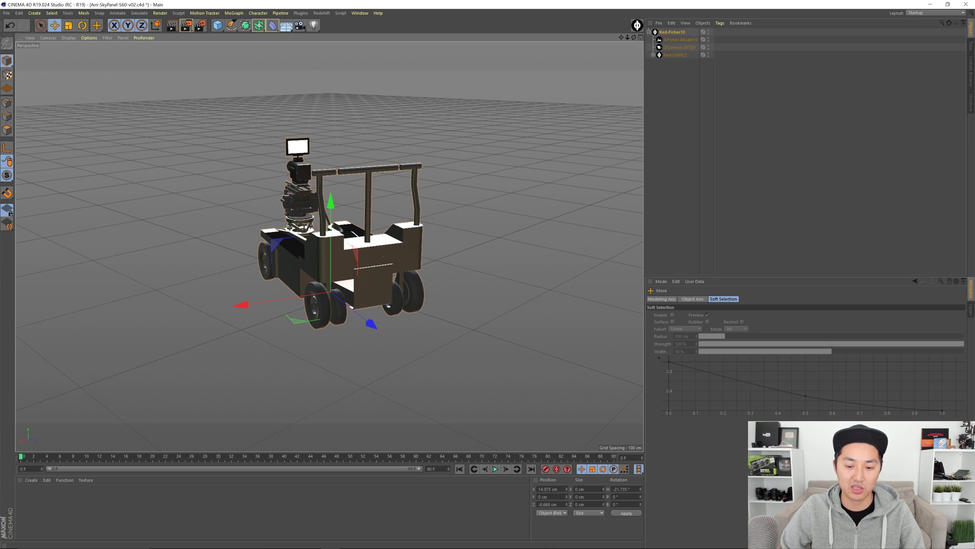
Reset the Red-Fisher10 rig to X 0 cm and Z 0 cm with a heading of 0°
click(550, 489)
text(0)
key(Tab)
key(Tab)
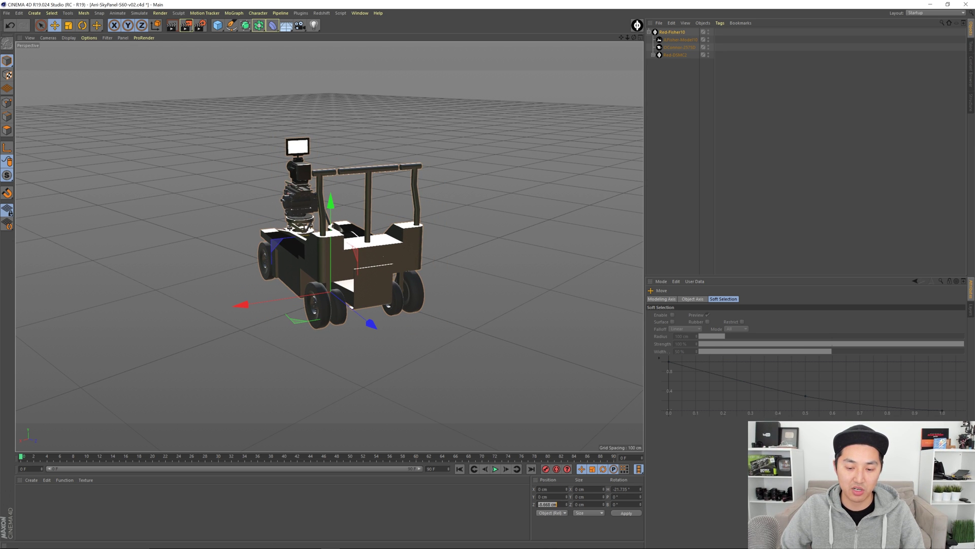
text(0)
key(Return)
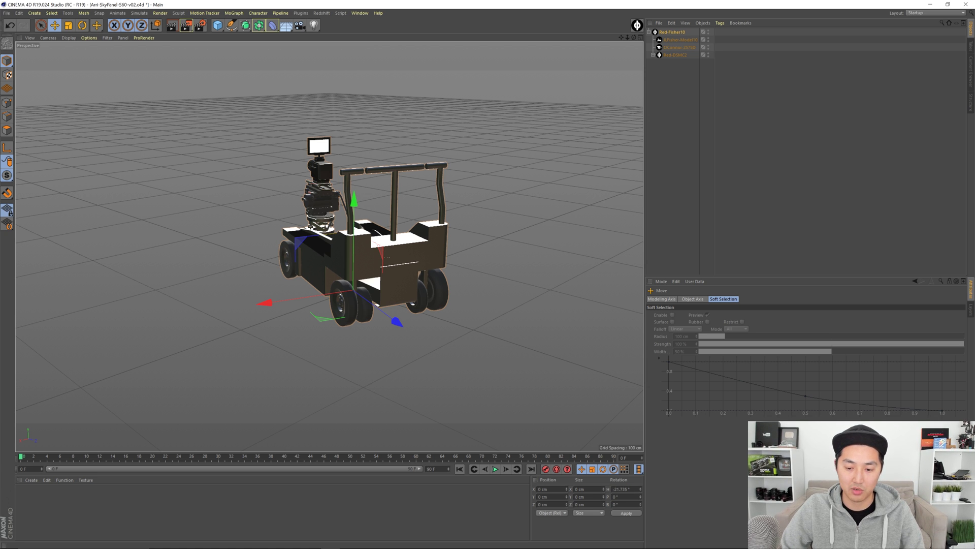
click(621, 488)
text(0)
key(Return)
click(698, 75)
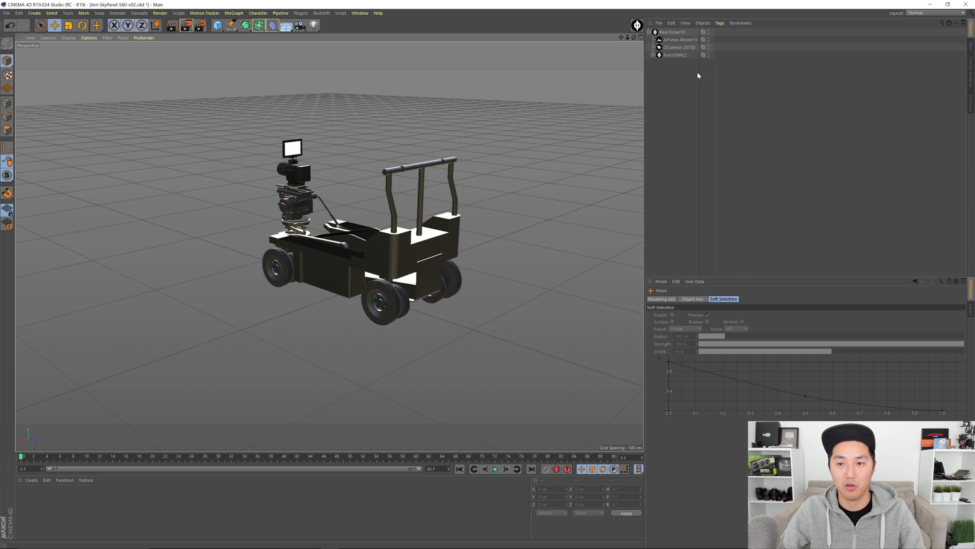
Examine the rig from the side, its OConnor head and the components nested inside the Red-DSMC2 camera rig
click(676, 33)
alt+drag(341, 252, 416, 269)
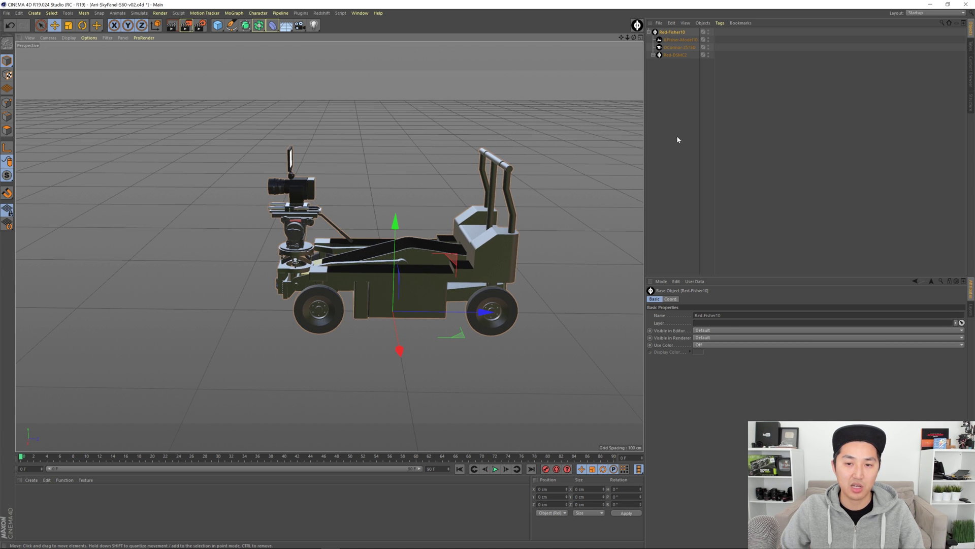
click(273, 225)
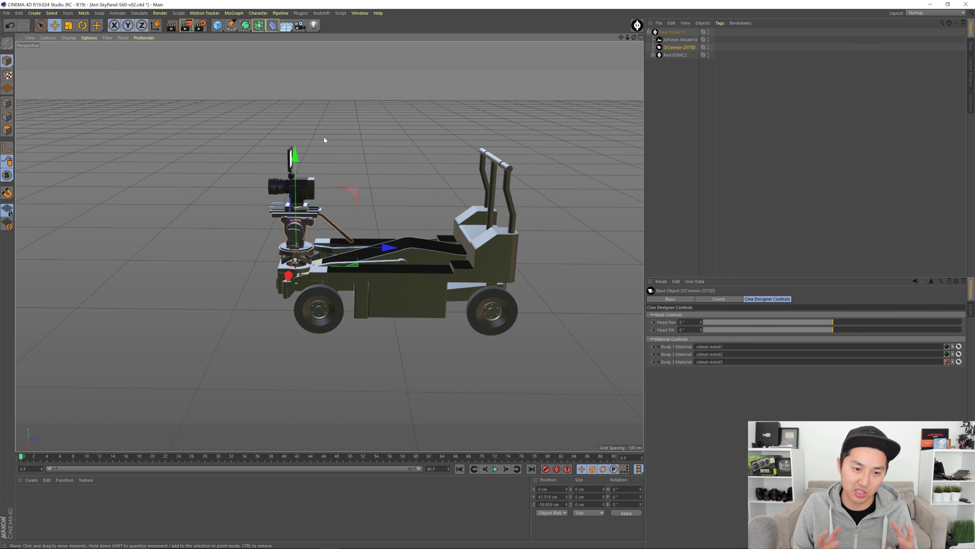
click(669, 102)
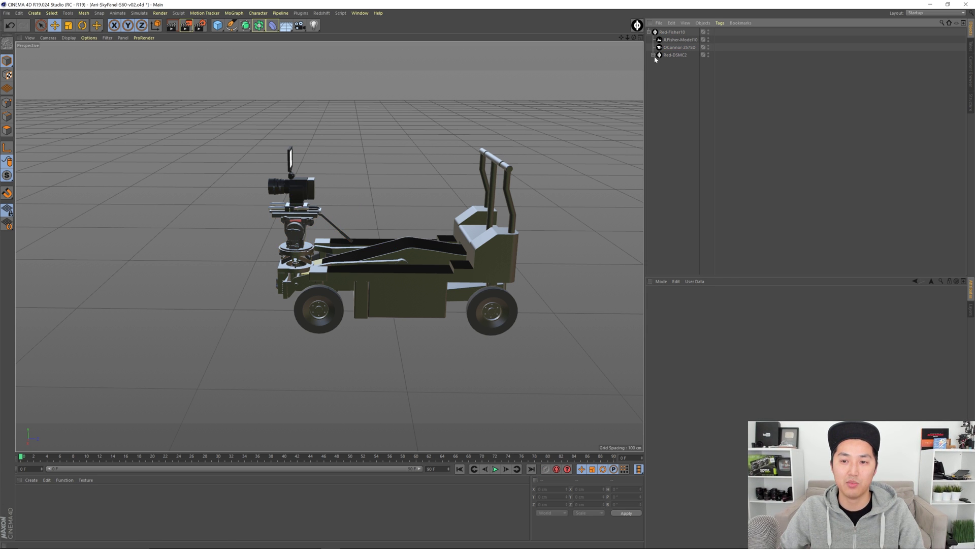
click(653, 54)
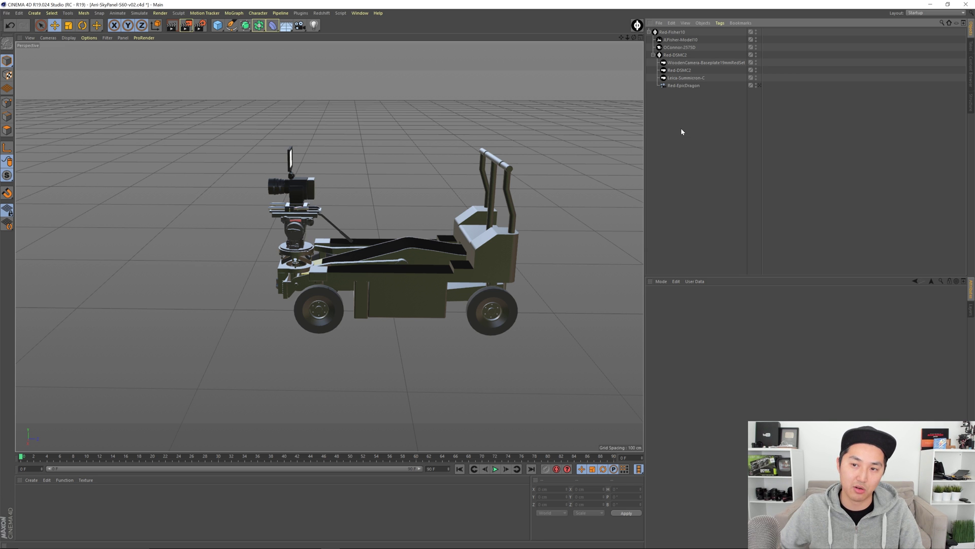
click(673, 32)
click(675, 163)
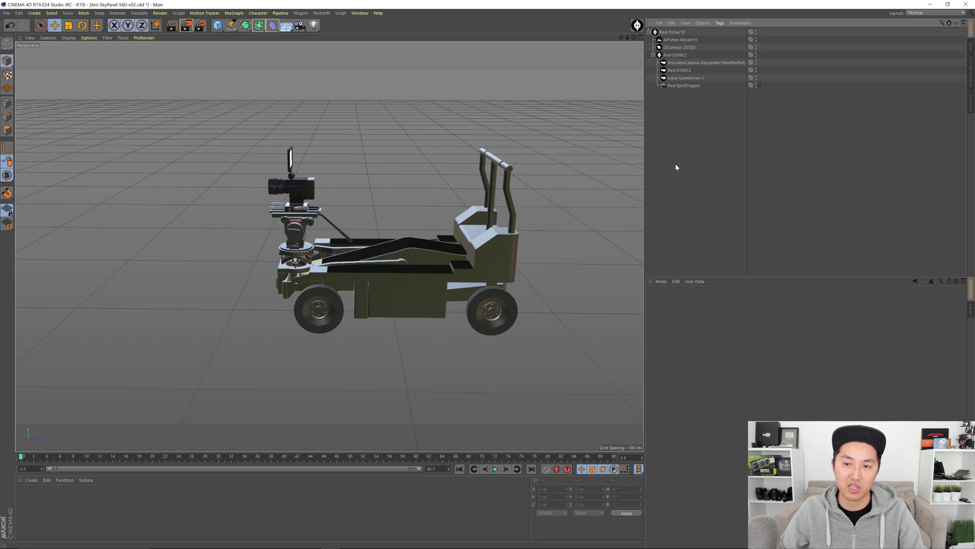
click(653, 55)
Inspect the camera rig, OConnor head and dolly inside Red-Fisher10, and view the saved presets in the Content Browser
click(670, 55)
click(672, 47)
click(672, 40)
click(674, 48)
click(673, 55)
click(672, 49)
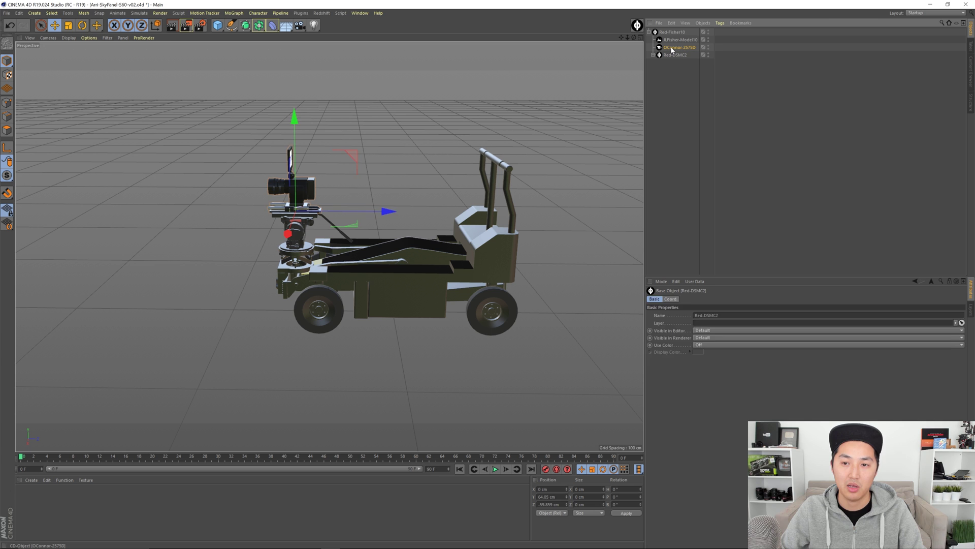
click(672, 48)
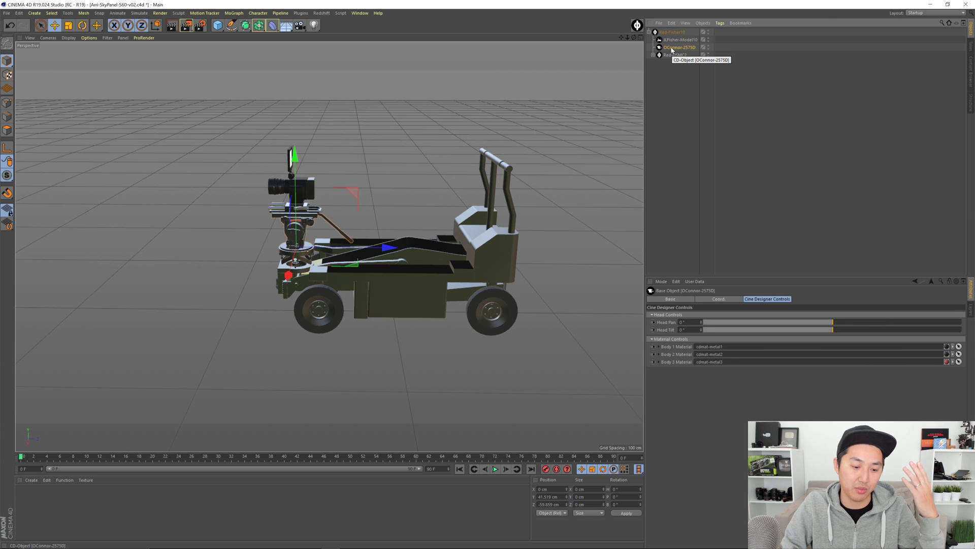
click(690, 96)
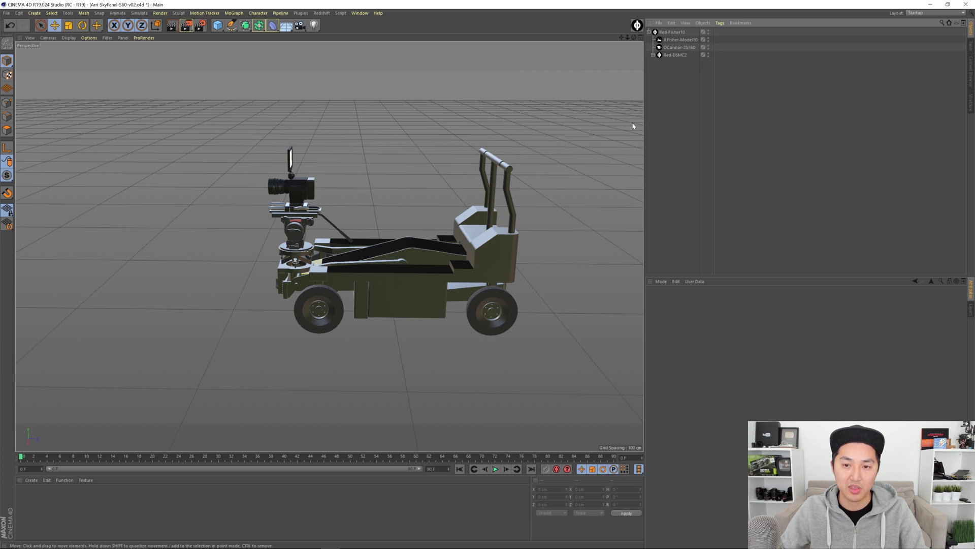
key(shift+F8)
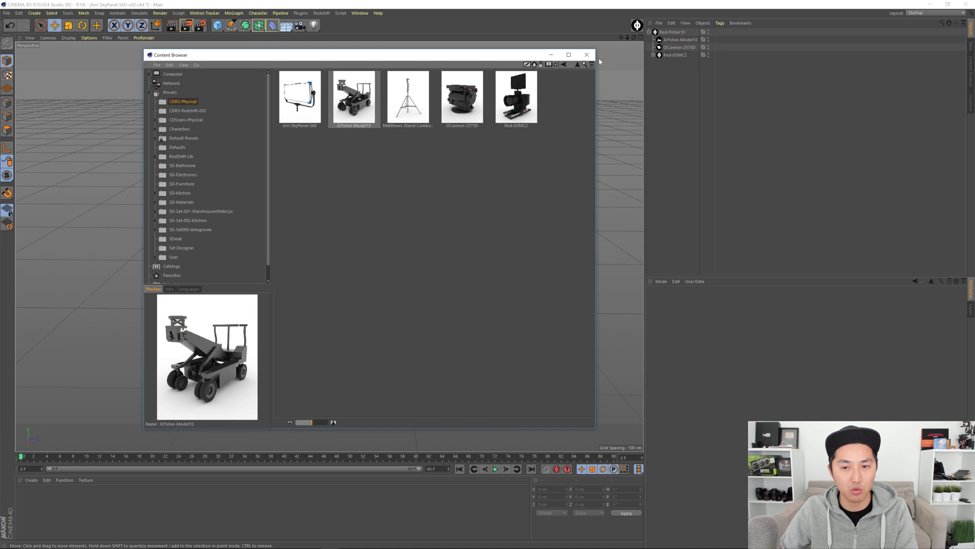
click(589, 54)
click(677, 32)
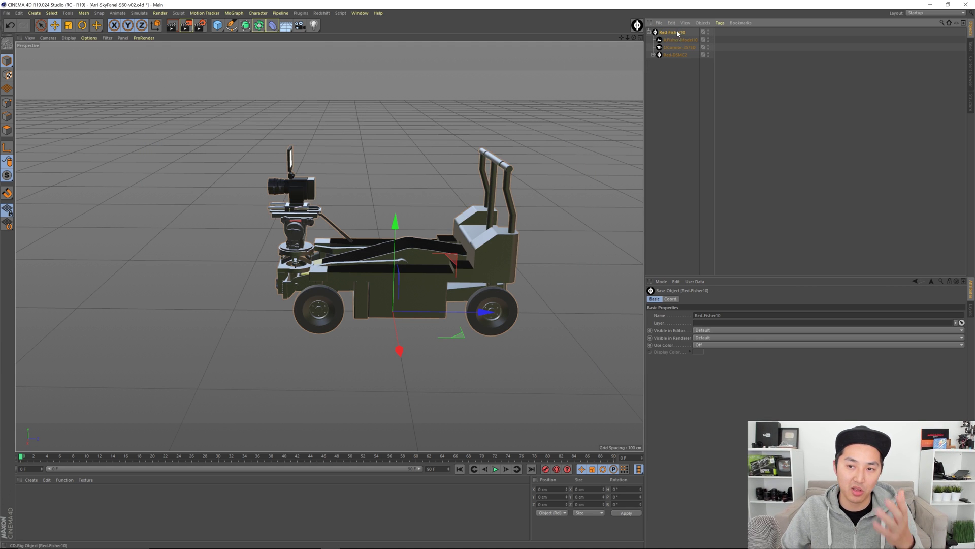
click(679, 106)
Add a Figure primitive and move it along the floor in front of the dolly to about Z -377 cm
alt+drag(488, 231, 427, 279)
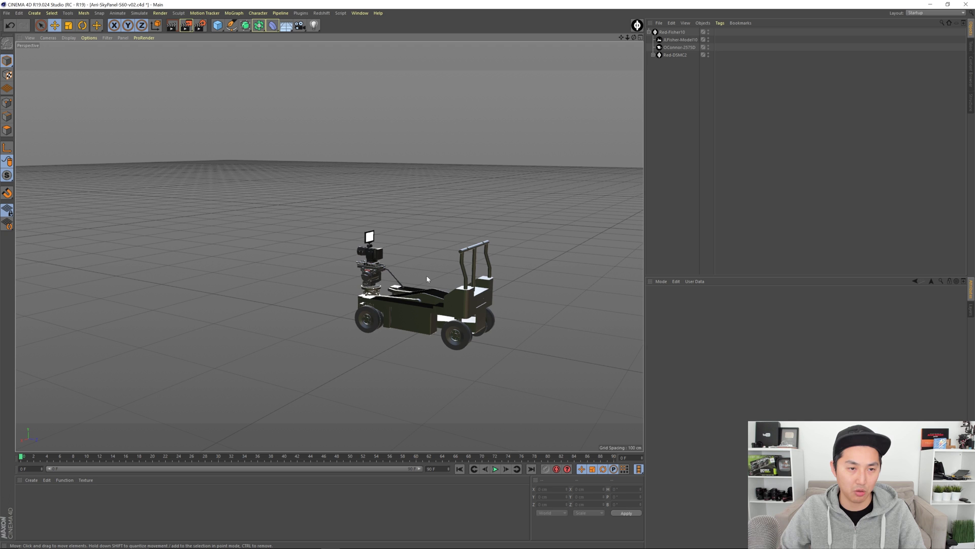
click(219, 28)
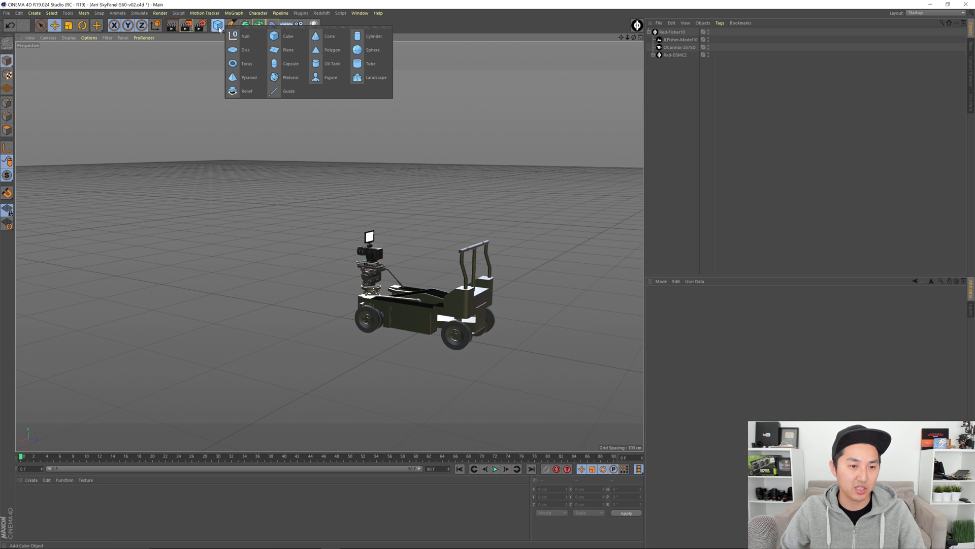
click(325, 81)
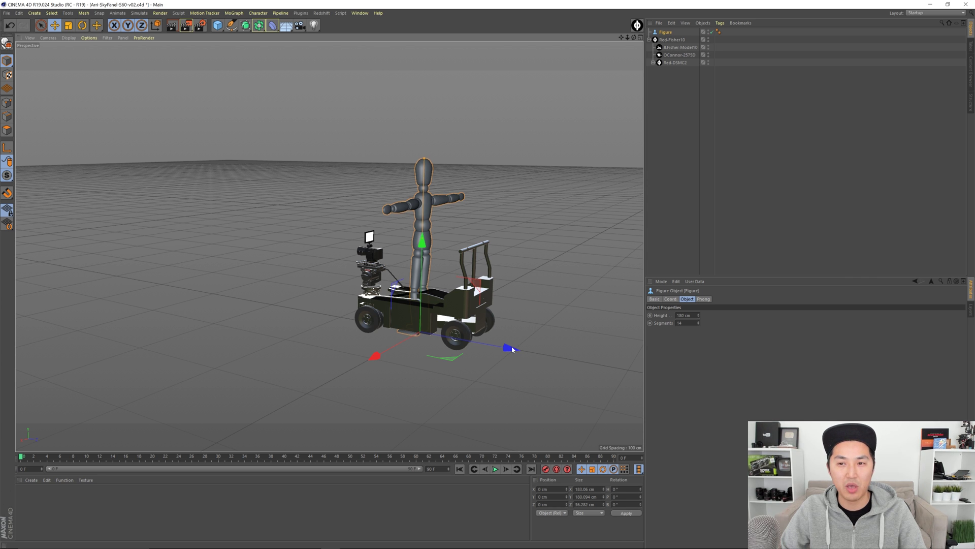
drag(512, 348, 293, 326)
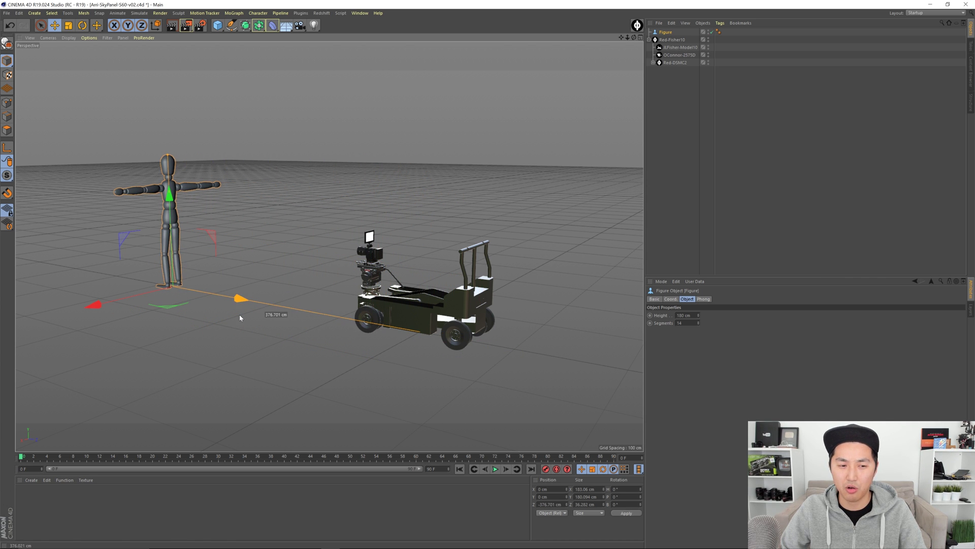
drag(240, 318, 233, 320)
Rotate the figure to a heading of 180°
key(r)
drag(228, 287, 253, 243)
key(e)
scroll(370, 297, down, 2)
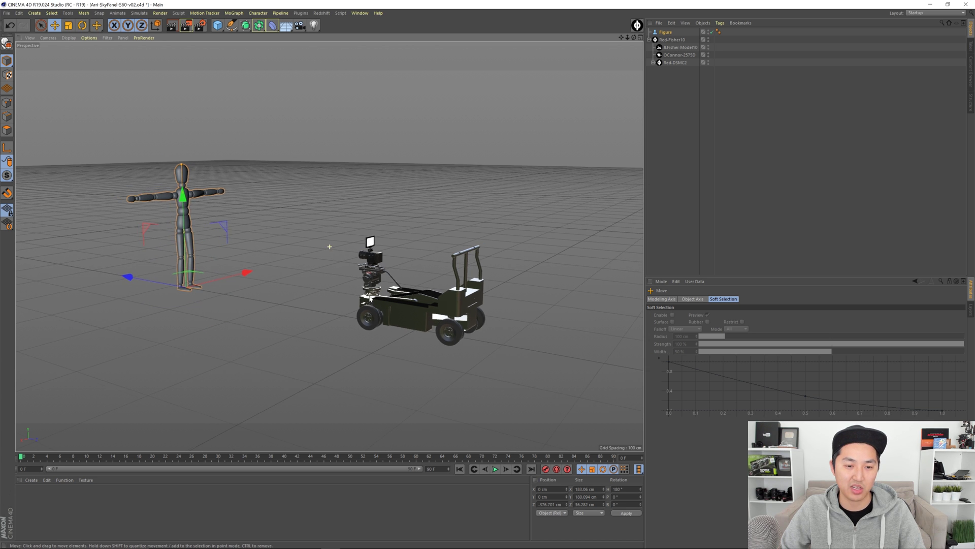
Move the figure slightly farther from the dolly, to about Z -385 cm
alt+drag(370, 298, 375, 307)
mouse_move(139, 251)
mouse_down()
mouse_move(126, 249)
mouse_move(134, 252)
mouse_up()
alt+drag(329, 303, 351, 283)
alt+right_drag(386, 292, 443, 302)
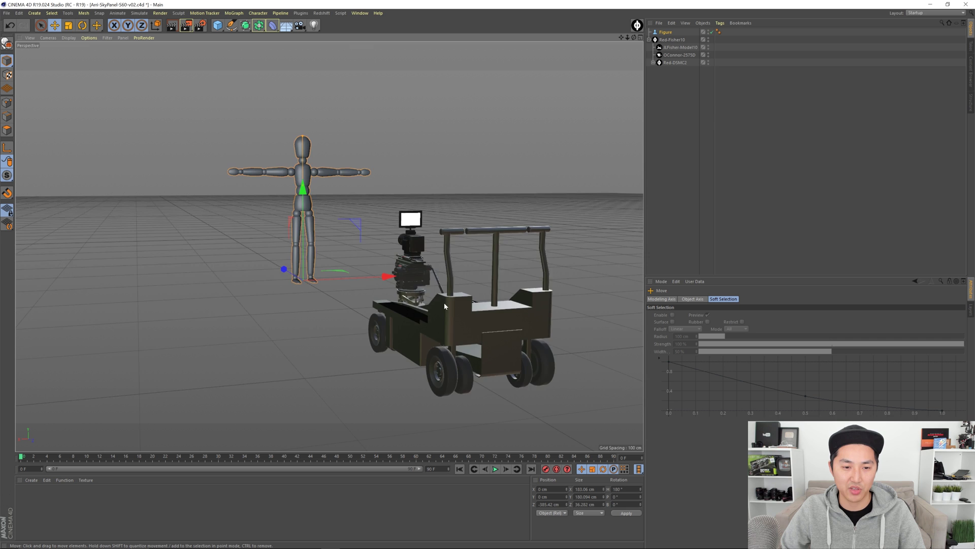
alt+drag(445, 307, 392, 313)
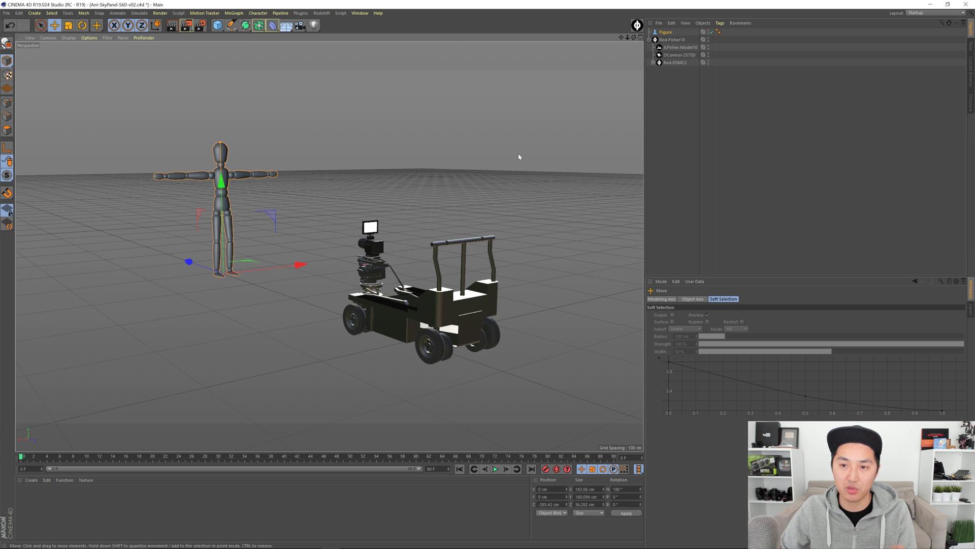
Create a new view panel and dock it above the Object Manager
click(360, 13)
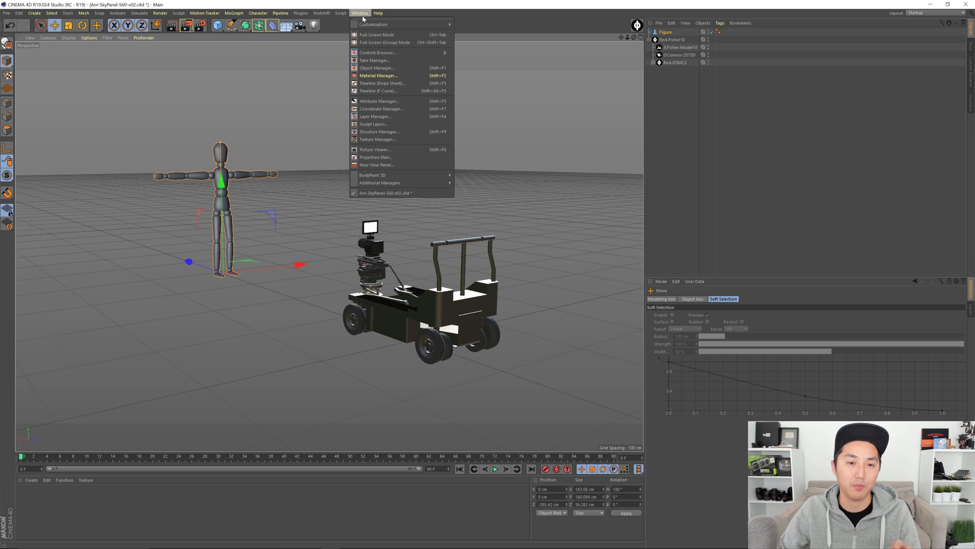
click(384, 166)
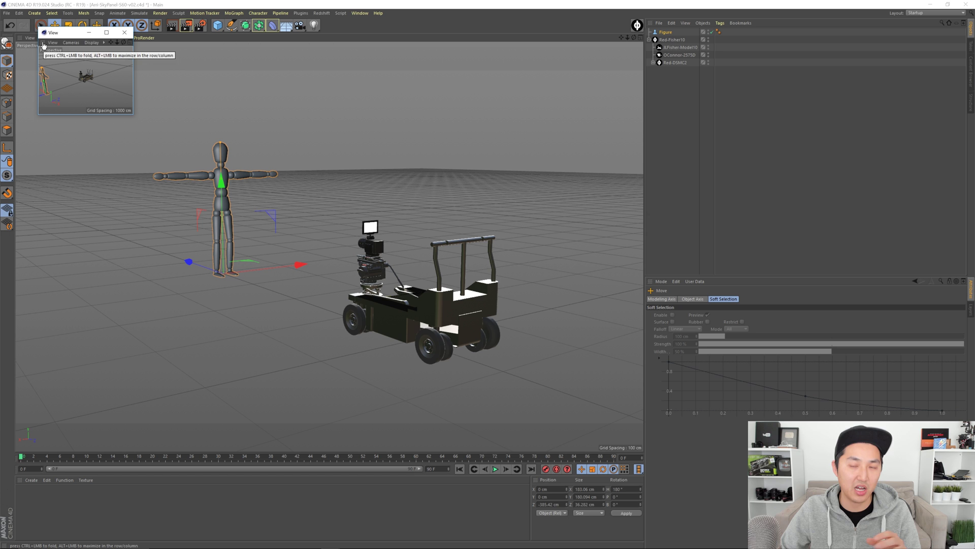
drag(43, 42, 693, 30)
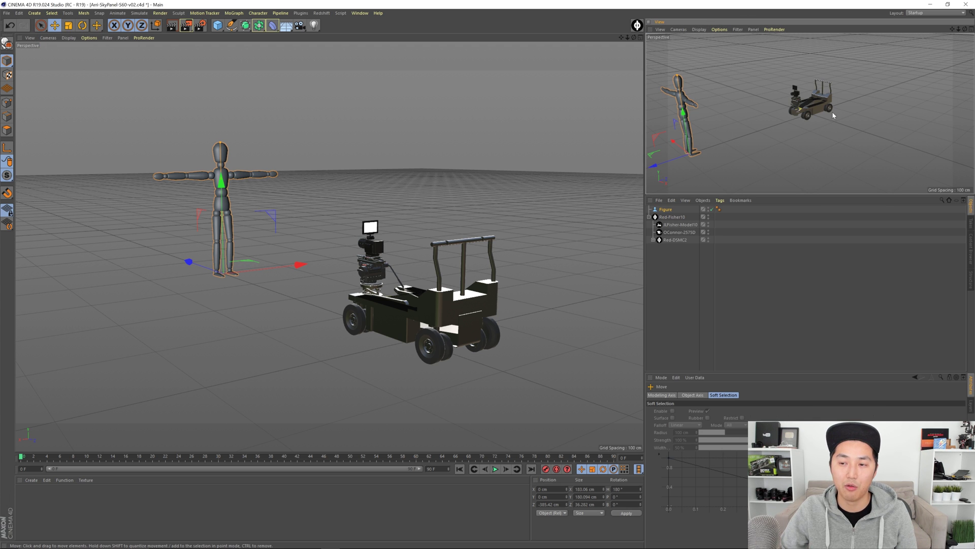
Make the new view look through the rig's Red-EpicDragon camera
click(678, 29)
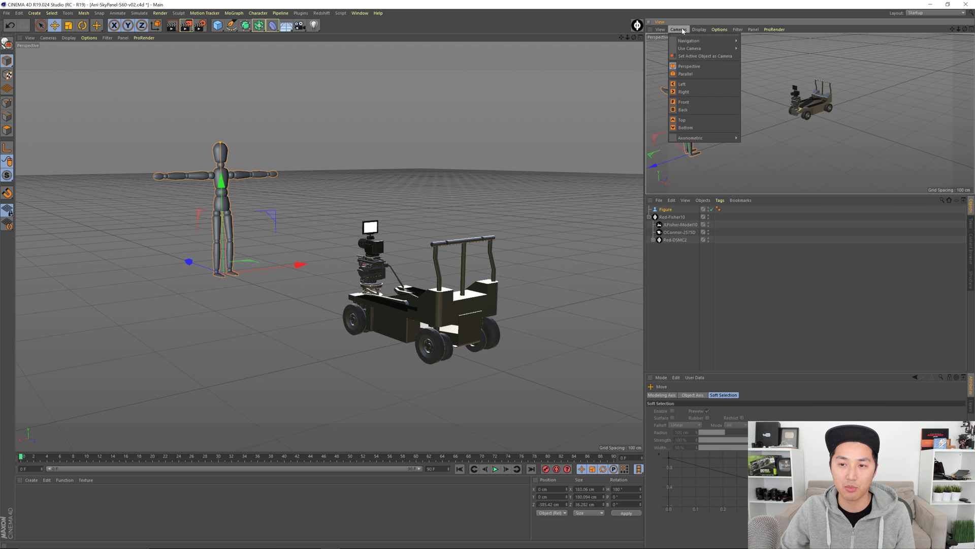
mouse_move(682, 48)
click(762, 61)
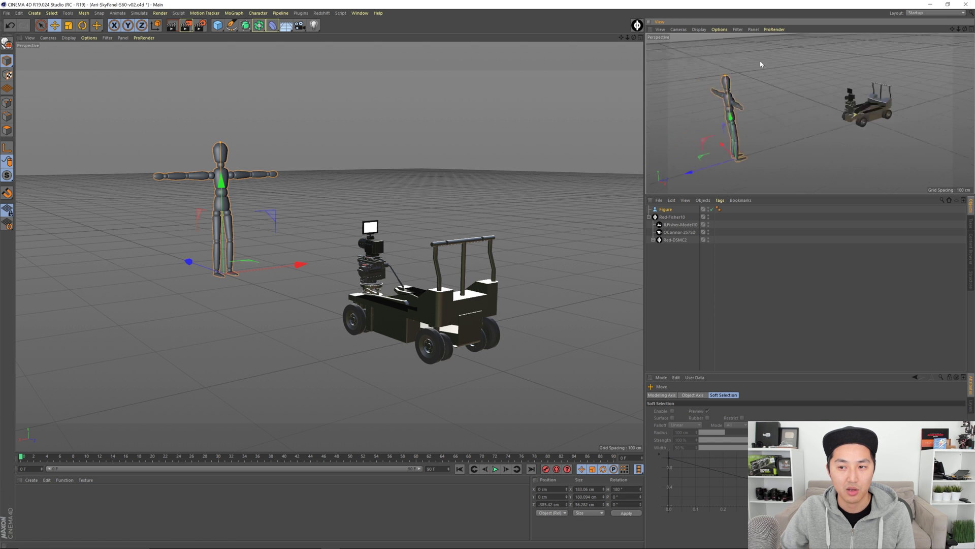
click(681, 292)
Show the Cine Designer Controls of the JLFisher-Model10 dolly and enlarge the attribute area to fit them
click(401, 325)
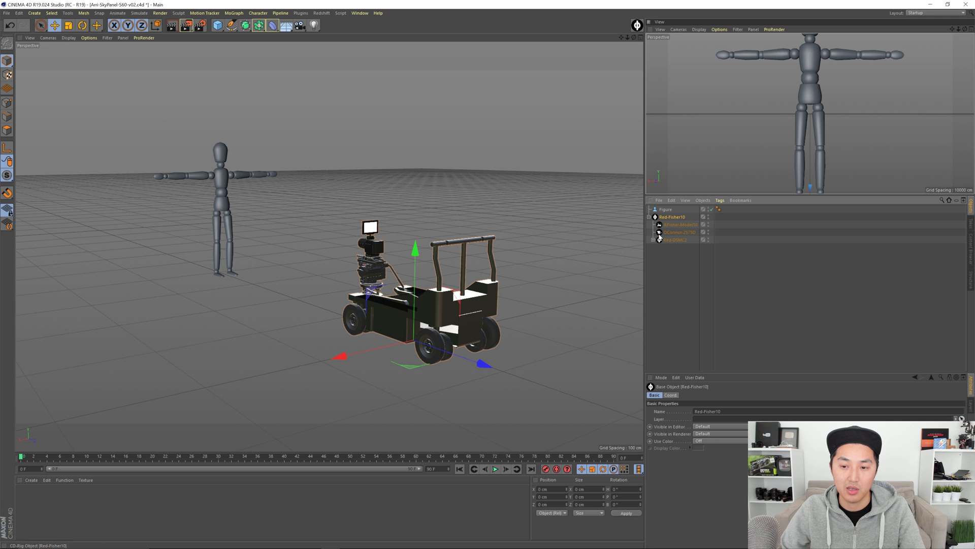
alt+drag(417, 310, 446, 344)
click(681, 226)
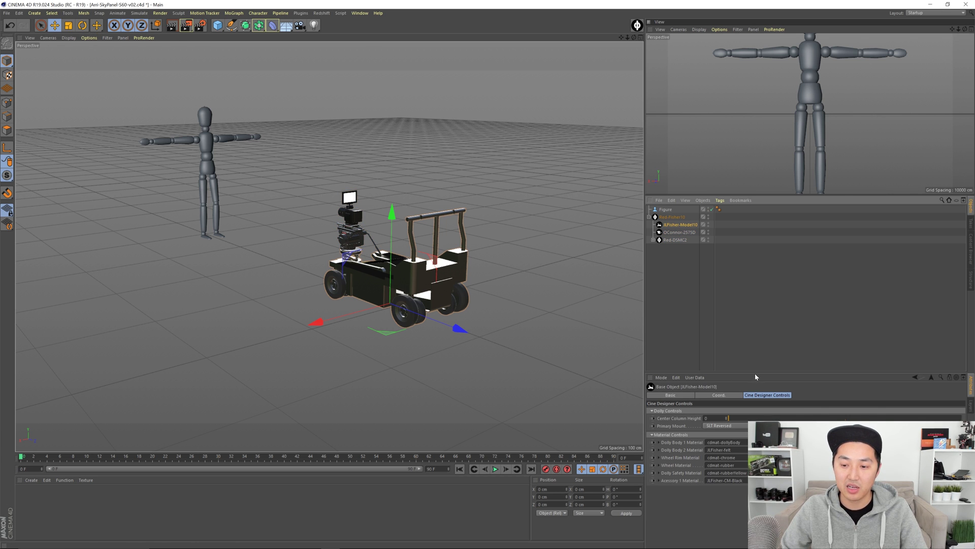
drag(755, 376, 752, 292)
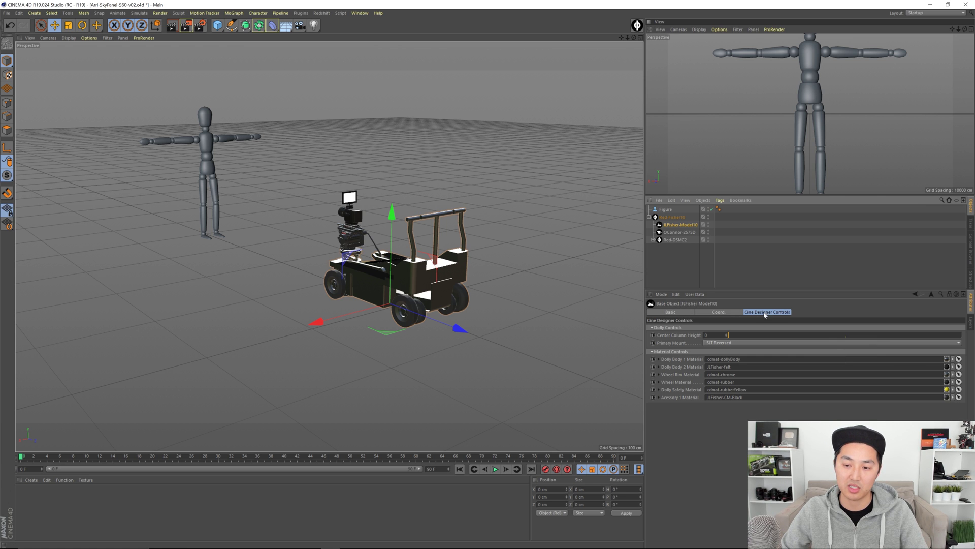
click(733, 313)
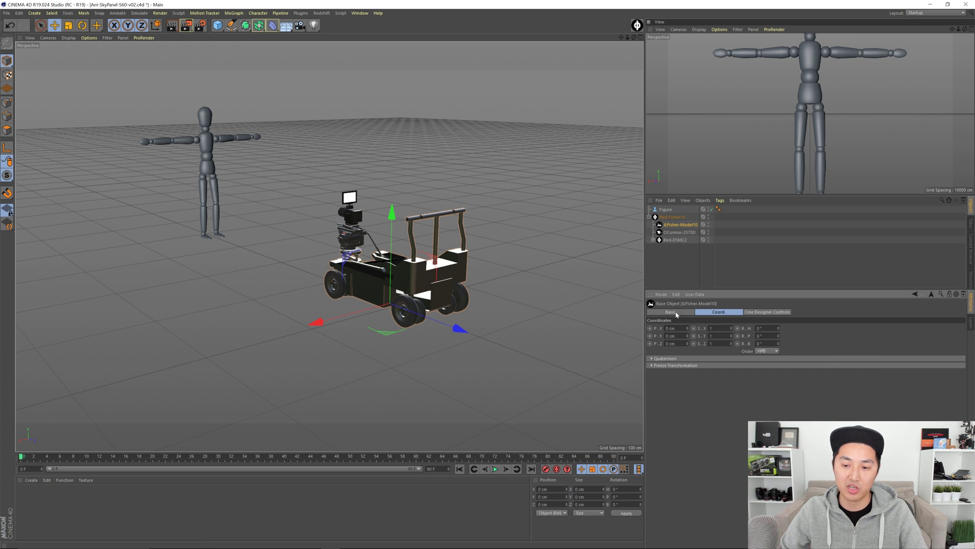
click(768, 312)
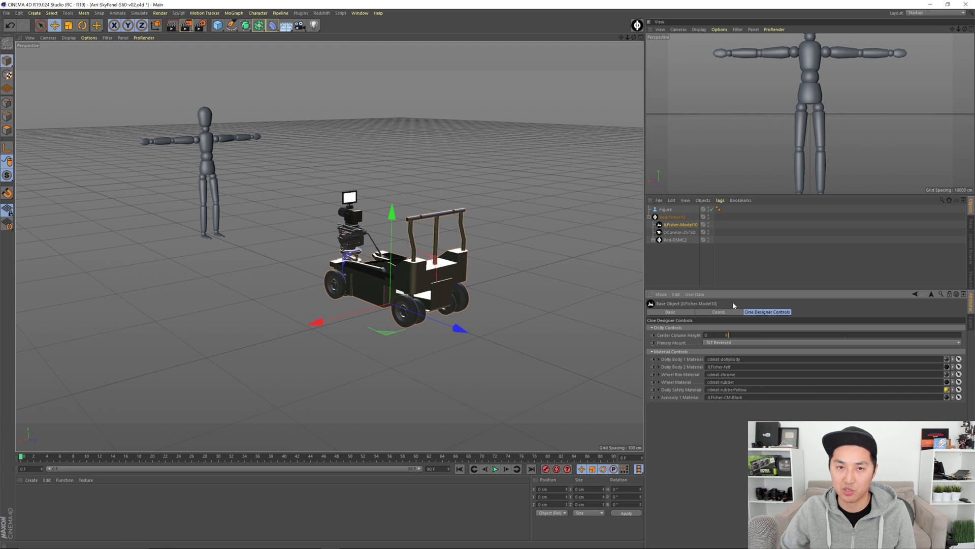
Raise the dolly's Center Column Height to about 23.9 and set its Primary Mount to SLT Forward
click(715, 352)
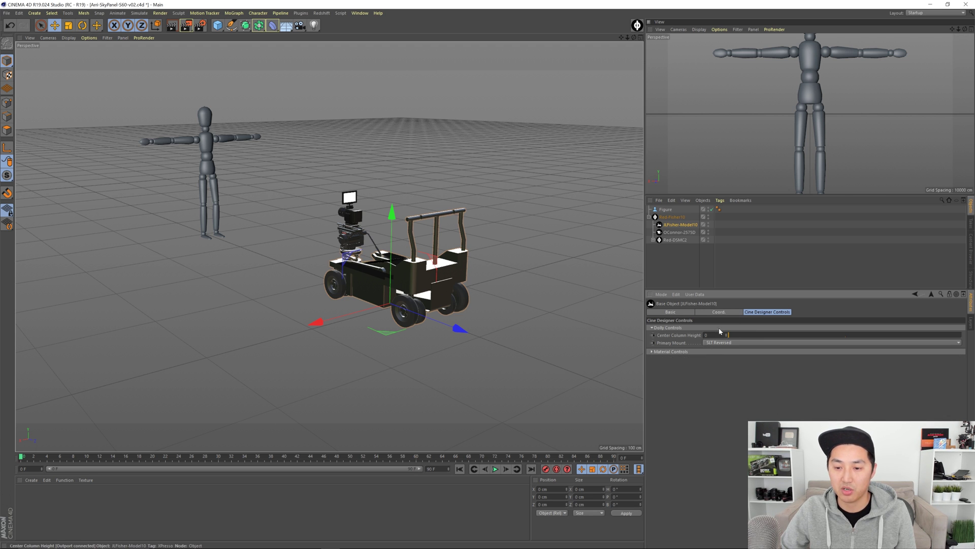
drag(734, 335, 783, 343)
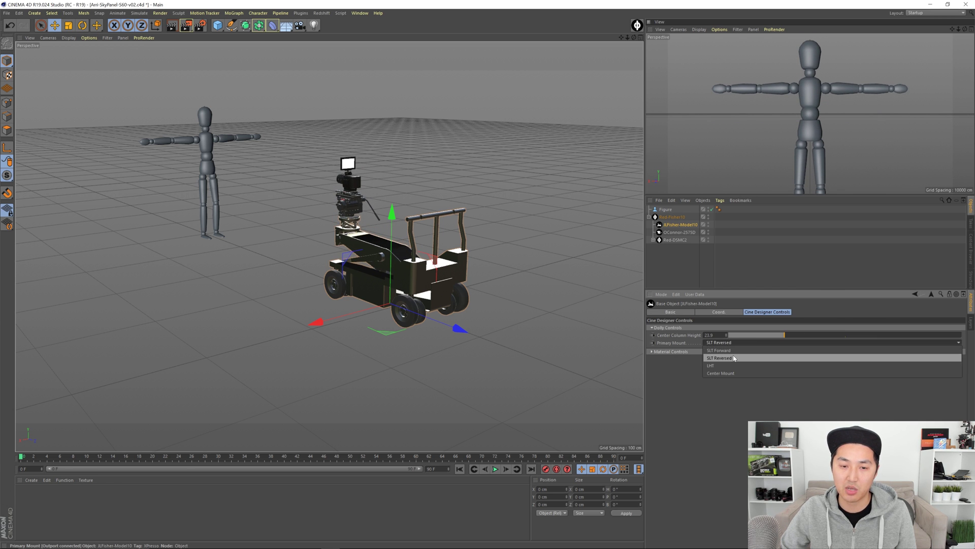
click(736, 342)
click(728, 352)
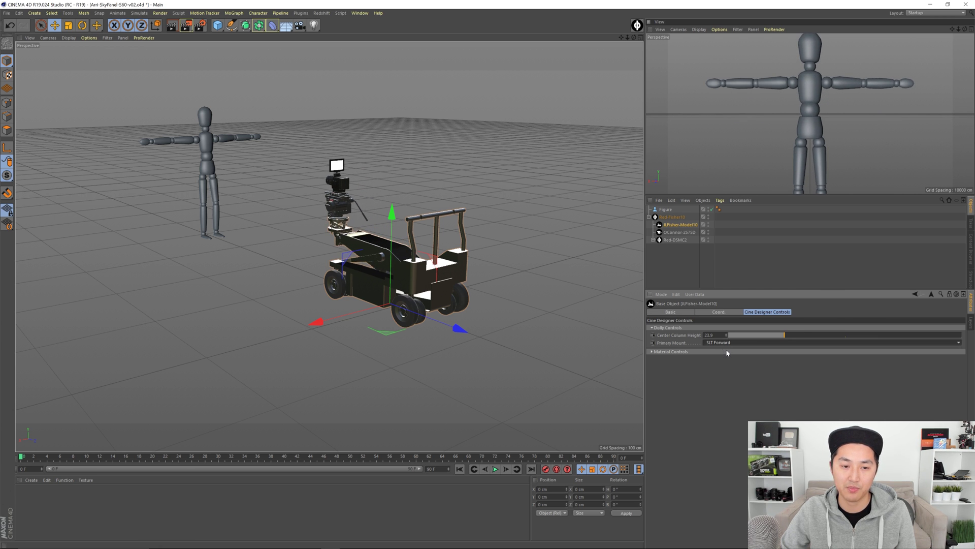
Change the dolly's Primary Mount to LHT and view the mounted camera up close
click(714, 342)
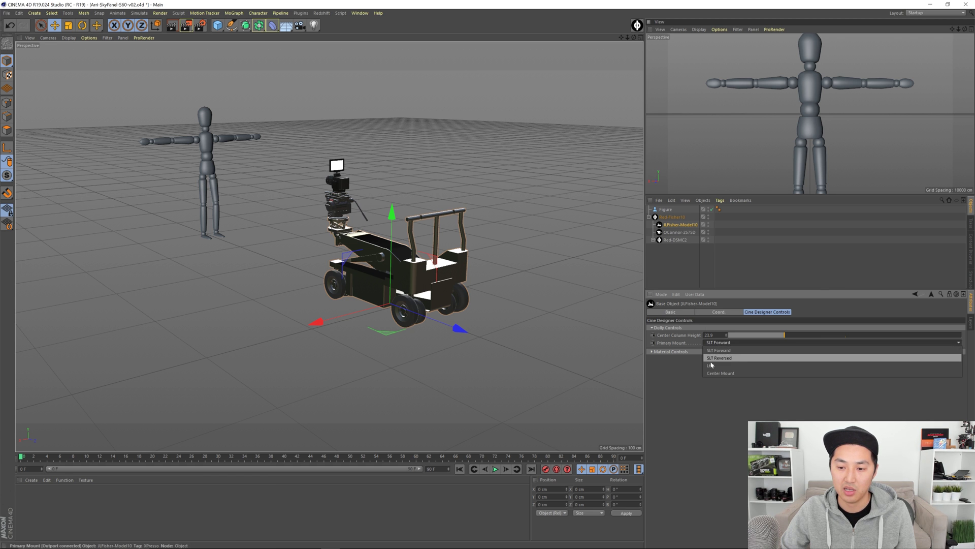
click(709, 364)
alt+right_drag(332, 244, 431, 255)
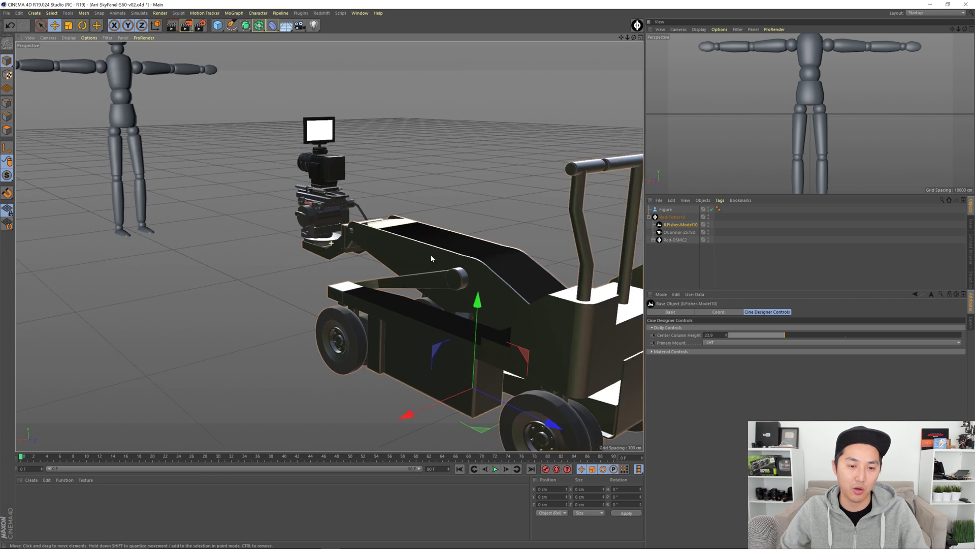
Raise the JLFisher-Model10 dolly's Center Column Height to about 56.4 while viewing the whole rig beside the figure
alt+middle_drag(431, 255, 496, 250)
alt+drag(496, 250, 457, 216)
alt+middle_drag(457, 216, 427, 236)
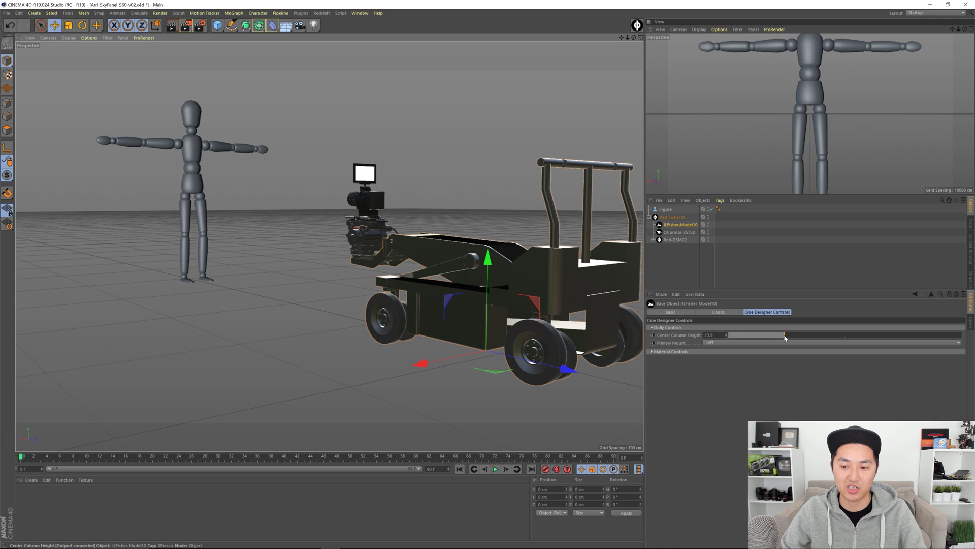
drag(784, 335, 847, 331)
alt+middle_drag(545, 278, 528, 282)
alt+drag(528, 283, 509, 284)
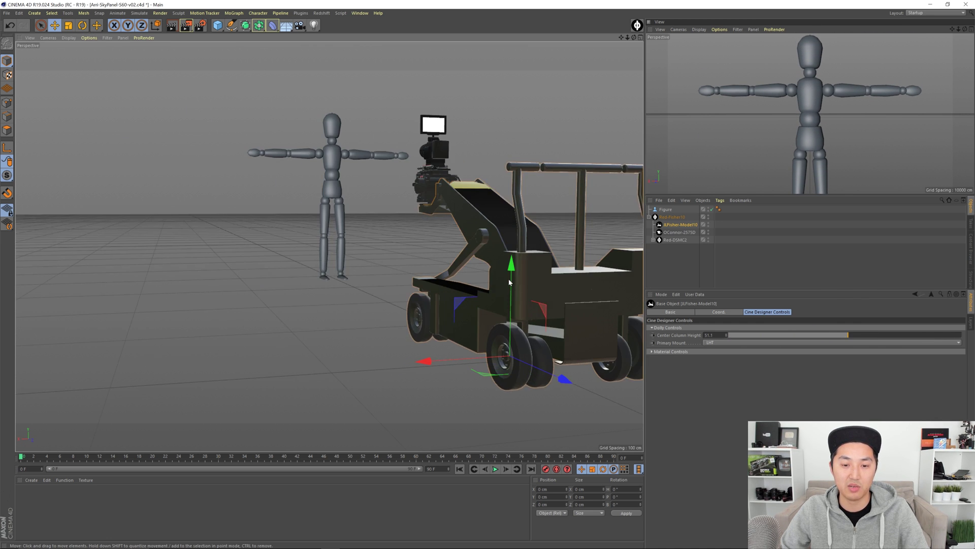
alt+right_drag(510, 284, 500, 286)
alt+middle_drag(500, 286, 471, 294)
alt+drag(471, 294, 480, 308)
drag(826, 337, 861, 344)
Change the dolly's Primary Mount to Center Mount and lower its Center Column Height to 0
click(735, 347)
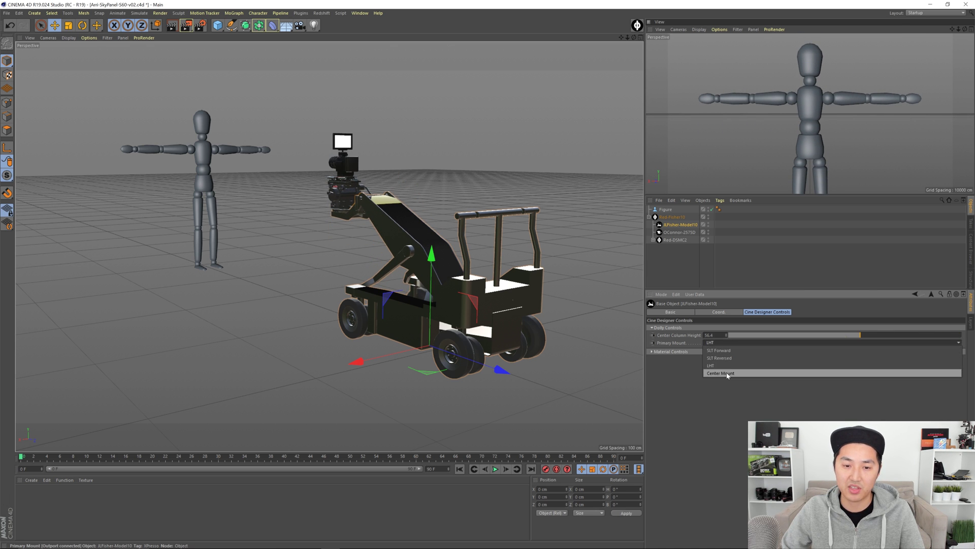
click(727, 370)
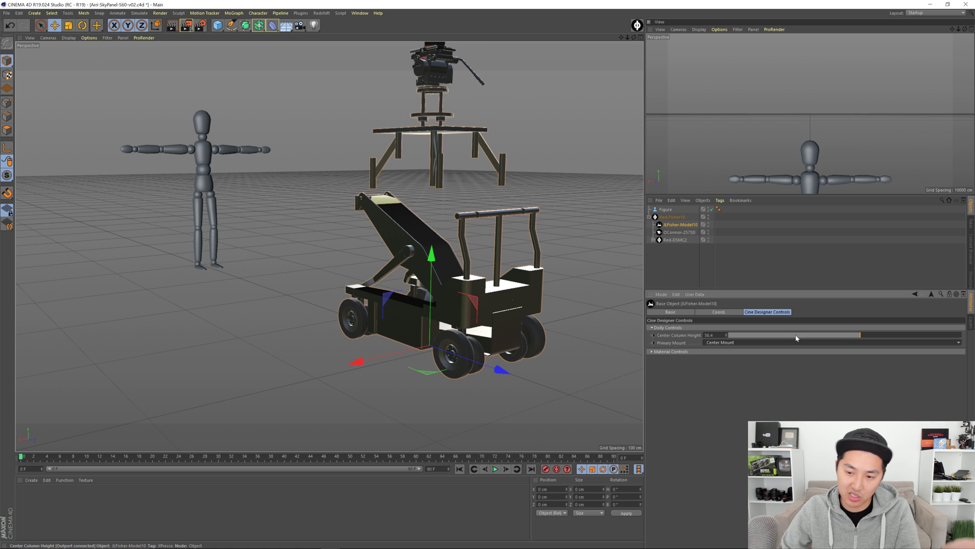
drag(803, 336, 654, 334)
alt+drag(416, 252, 451, 288)
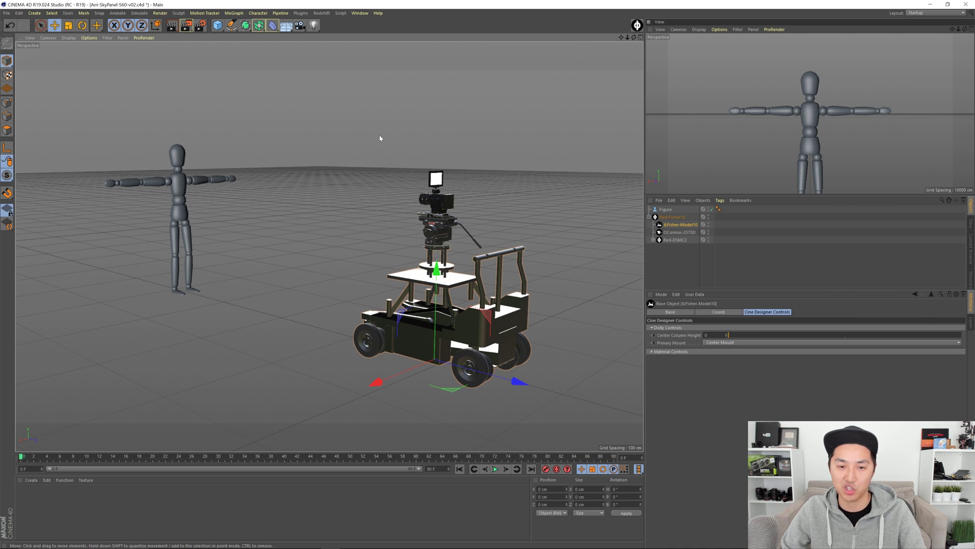
drag(750, 336, 721, 335)
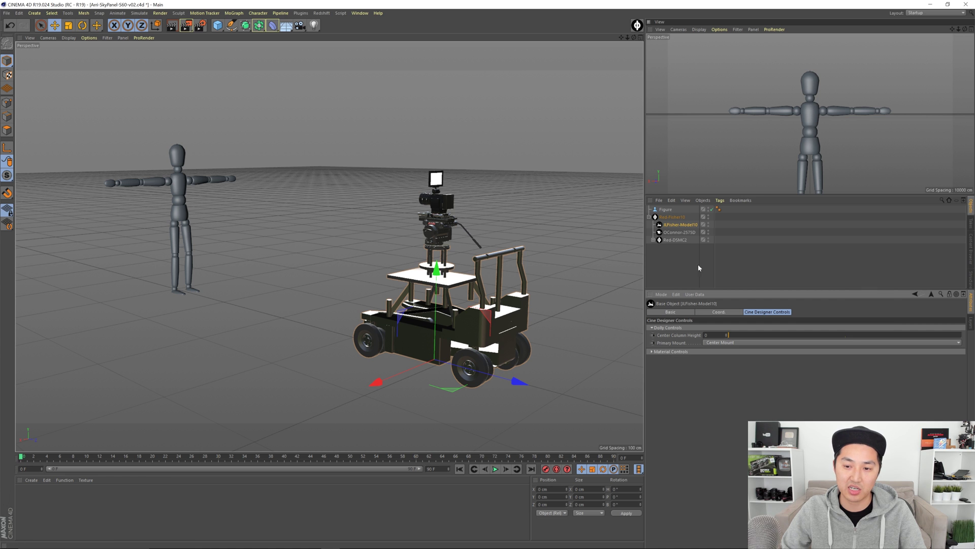
Pan the OConnor-2575D head slightly with its Head Pan control
click(679, 233)
drag(793, 333, 831, 342)
Set the JLFisher-Model10 dolly's Primary Mount to SLT Reversed
click(680, 225)
click(739, 342)
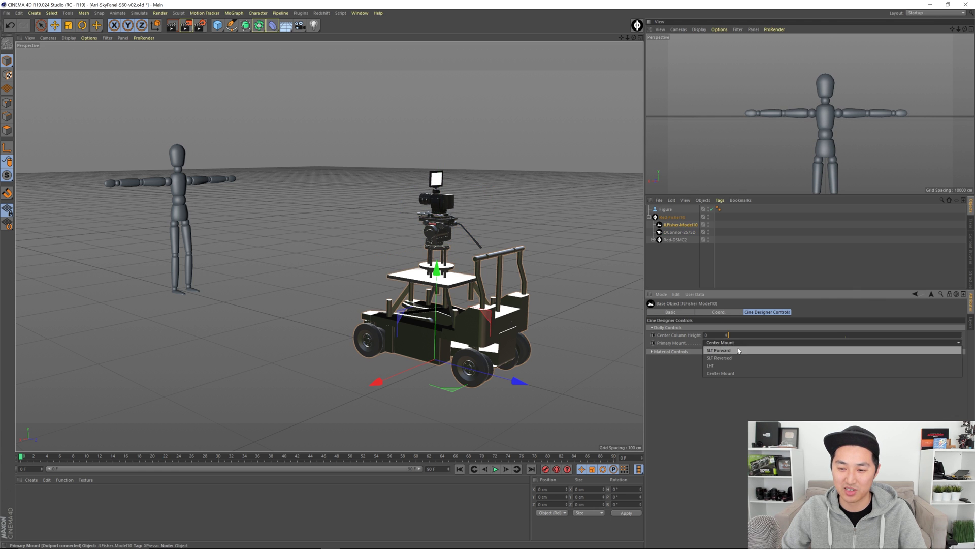
click(726, 348)
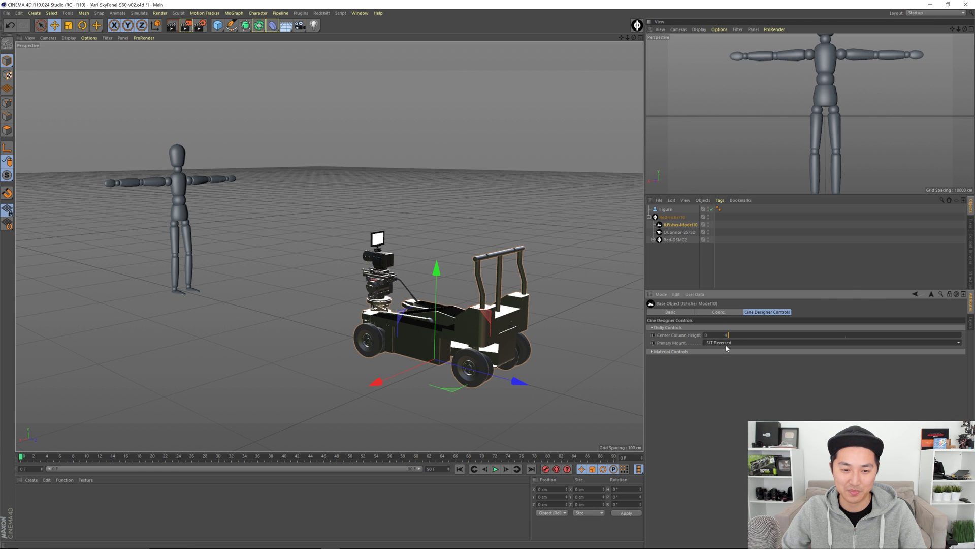
Raise the dolly's Center Column Height and set the OConnor head to about 0.5° Head Pan and 2.8° Head Tilt
drag(737, 334, 837, 346)
click(674, 232)
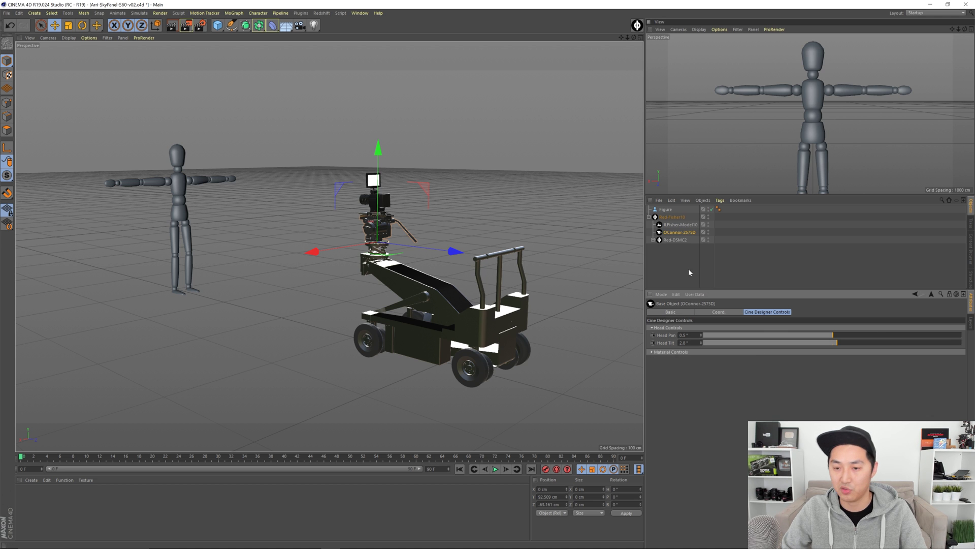
Frame the WoodenCamera baseplate inside the Red-DSMC2 group and set its Baseplate Slide to about 6.2
click(675, 241)
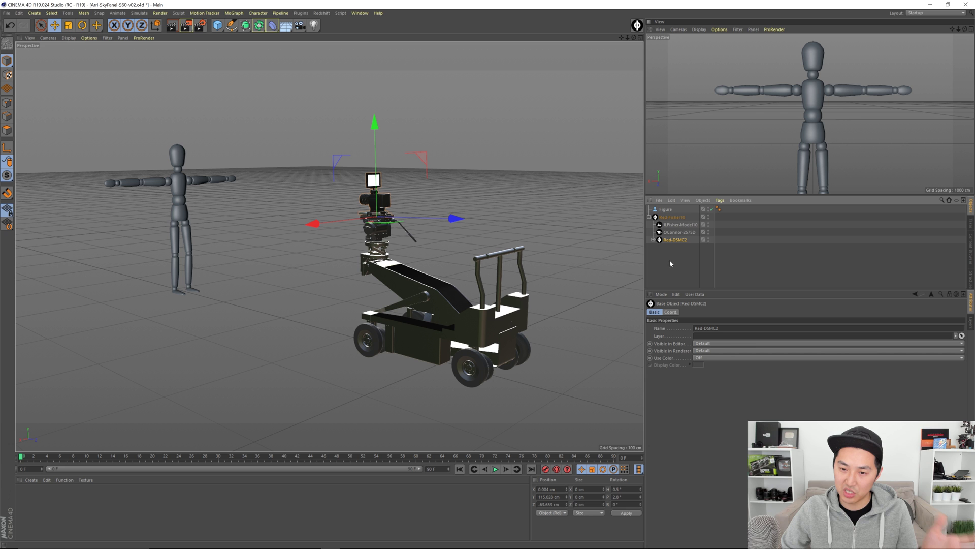
click(654, 240)
click(697, 249)
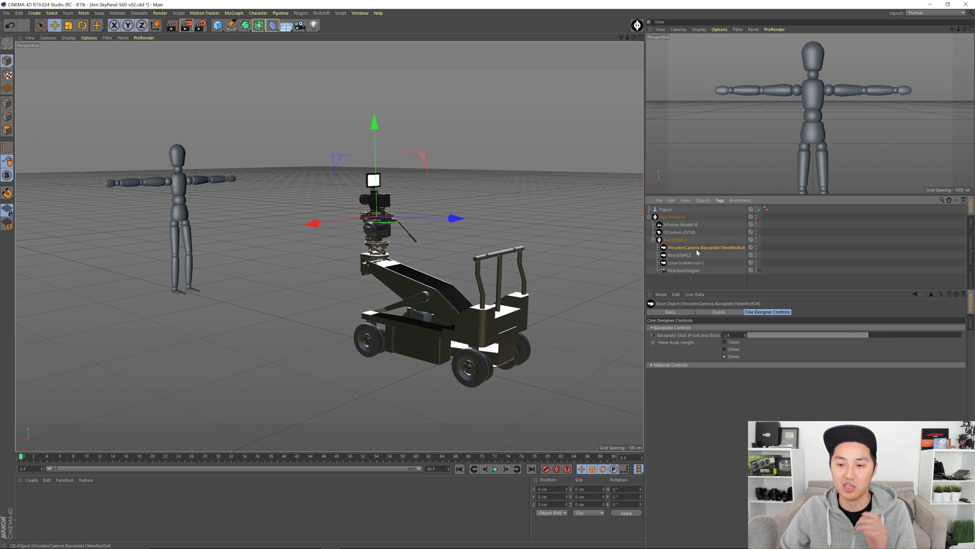
key(o)
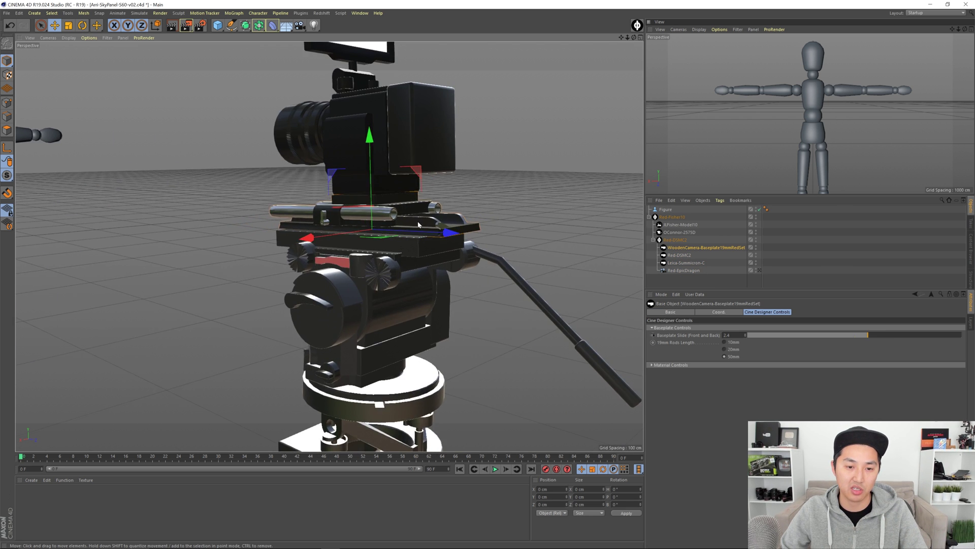
scroll(427, 245, down, 5)
alt+drag(427, 245, 377, 262)
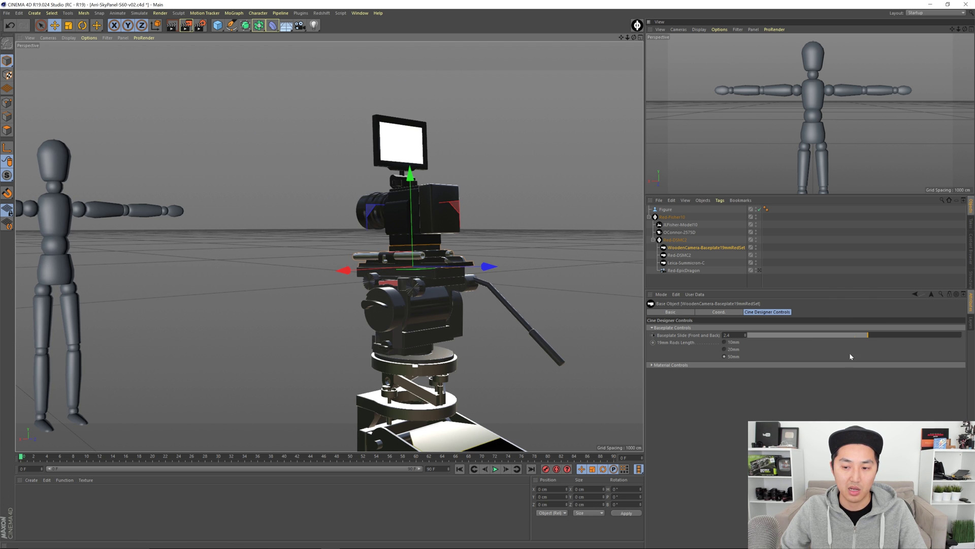
drag(865, 335, 888, 343)
alt+drag(511, 276, 376, 264)
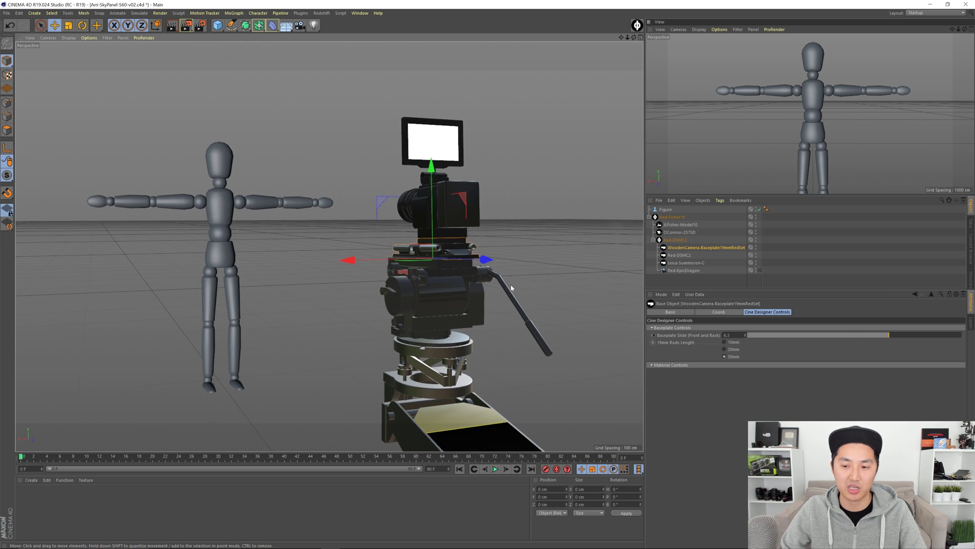
Try the shortest 19mm Rods Length option on the baseplate and return to the longest one
click(735, 343)
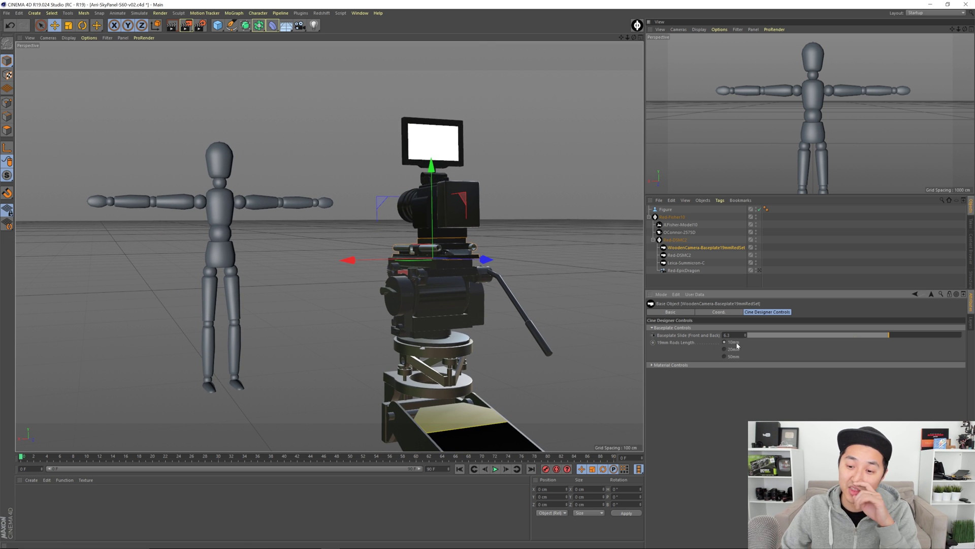
click(736, 355)
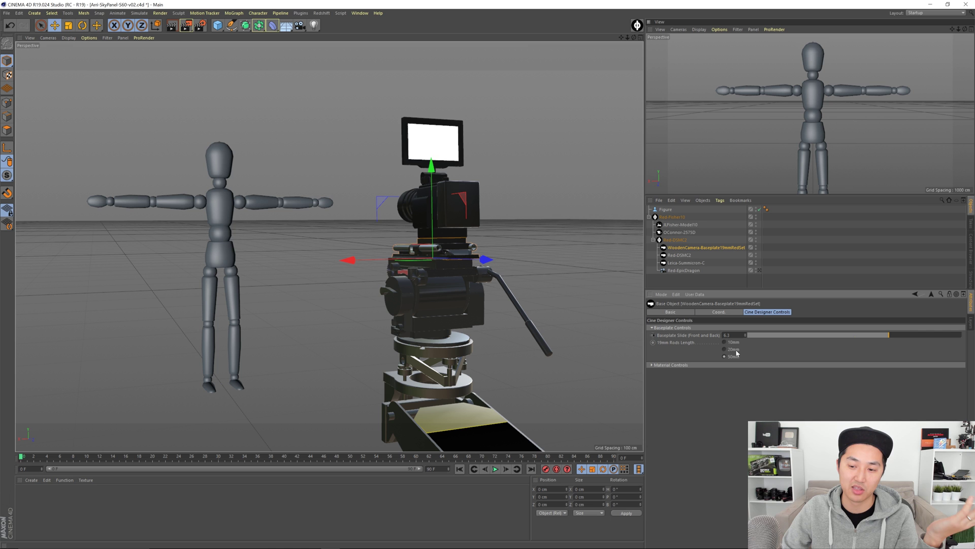
Try the Red-DSMC2 camera's Format at 6k 2:1, 5.5k FF and 4k FF, and return it to 6k FF
click(680, 255)
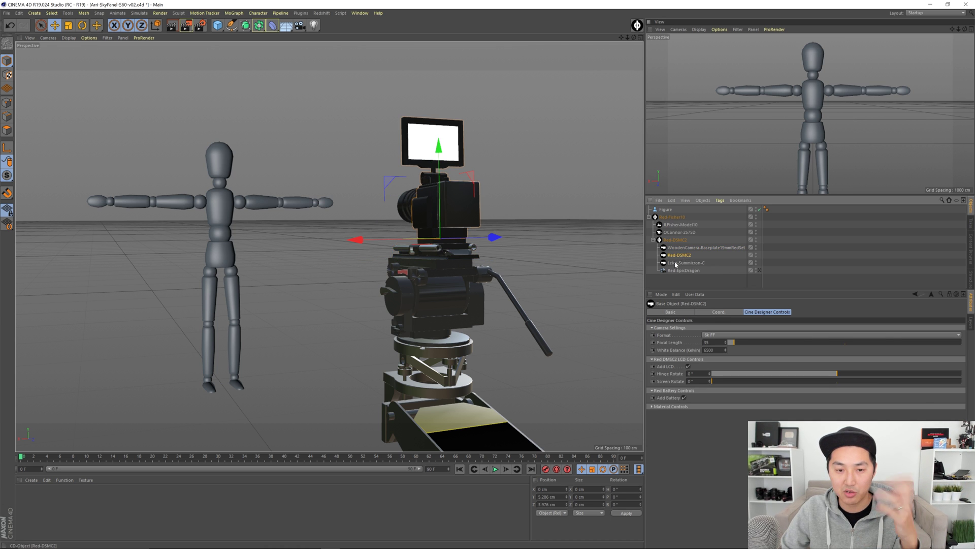
click(727, 336)
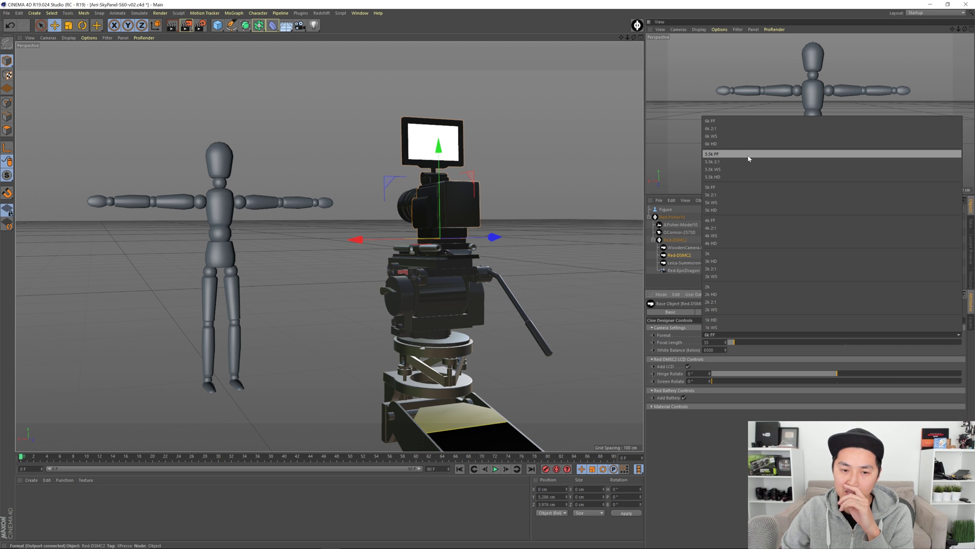
click(734, 130)
click(741, 335)
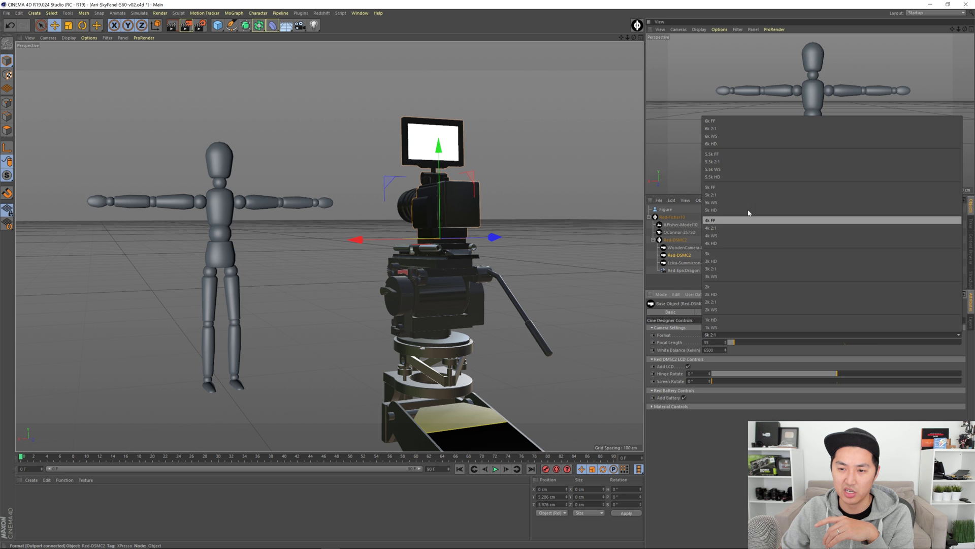
click(732, 154)
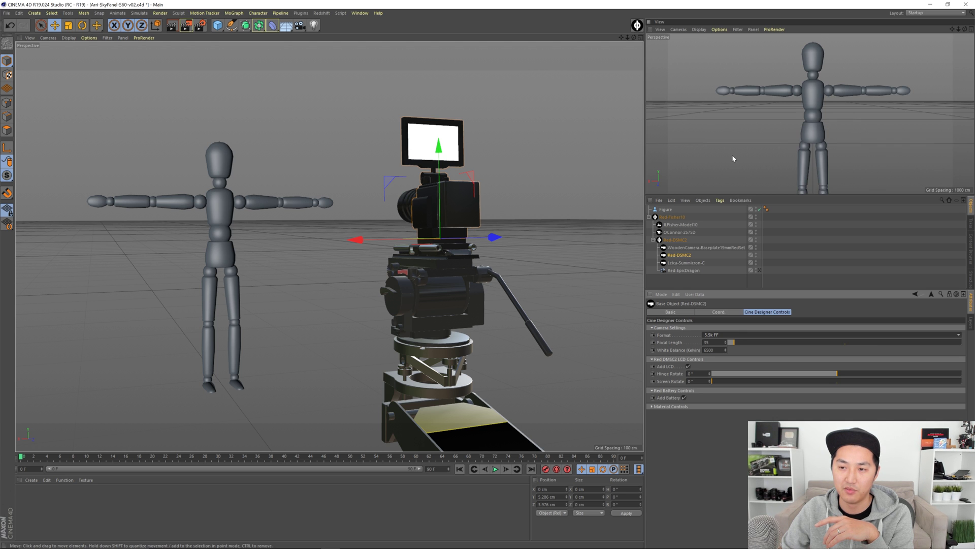
click(737, 335)
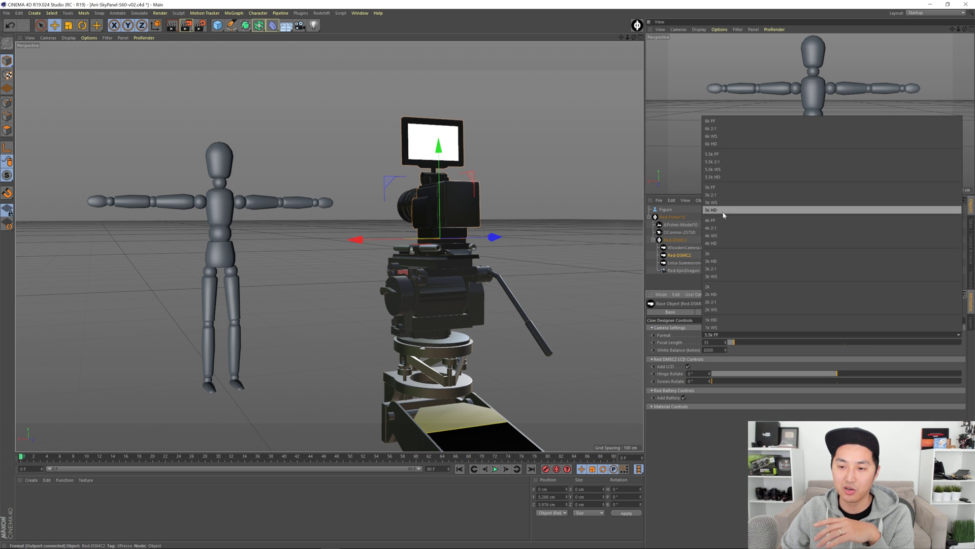
click(721, 220)
click(728, 335)
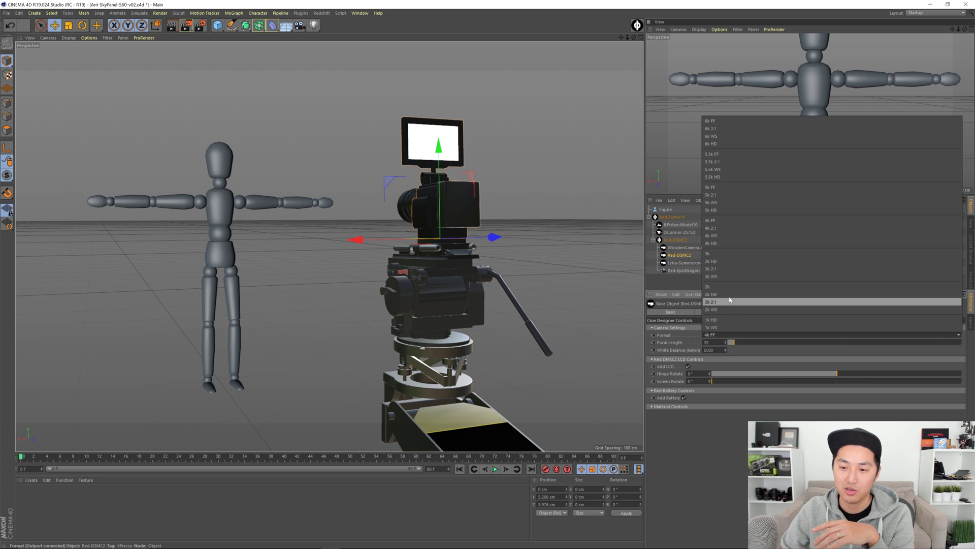
click(726, 122)
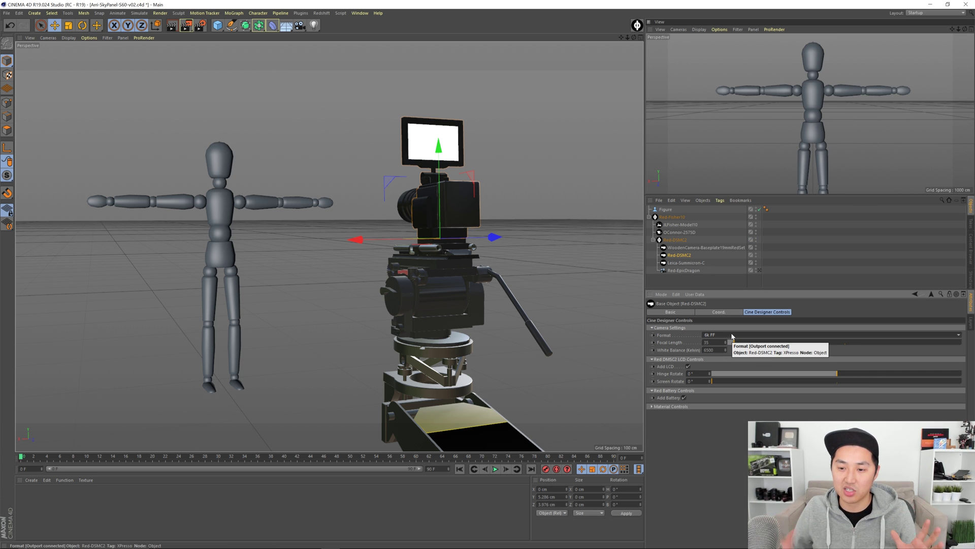
Try Focal Length values of 50 and 18 on the Red-DSMC2 camera and settle on 32
click(709, 342)
text(50)
key(Return)
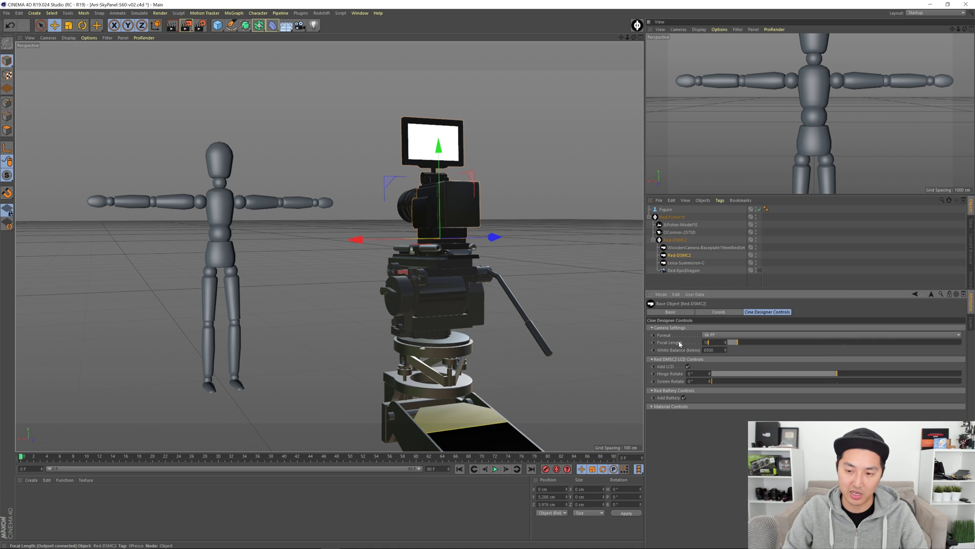
text(18)
key(Return)
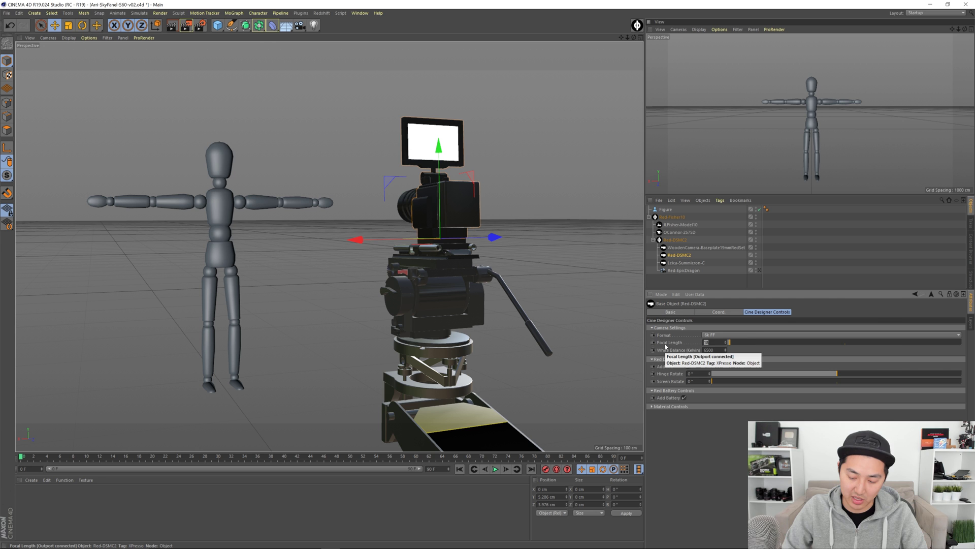
text(32)
key(Return)
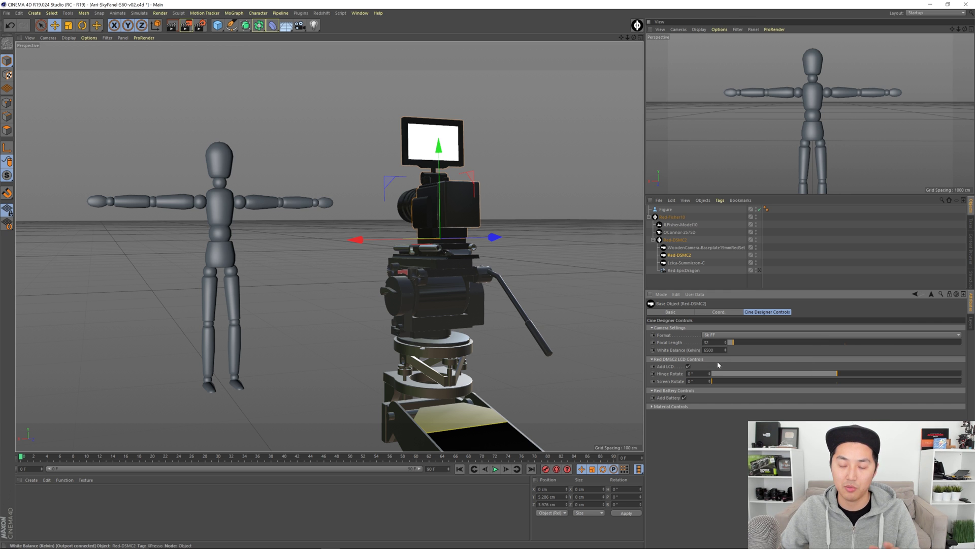
View the camera up close and toggle its LCD off and back on
alt+right_drag(434, 201, 455, 203)
alt+drag(456, 203, 466, 223)
click(688, 366)
click(689, 367)
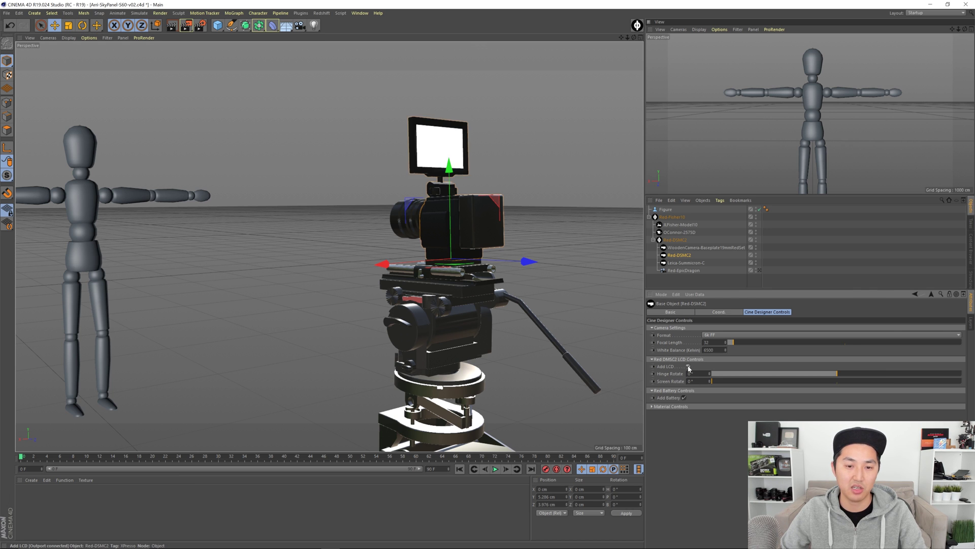
click(688, 366)
click(688, 366)
Toggle the Red-DSMC2 camera's battery off and back on
click(685, 398)
click(684, 398)
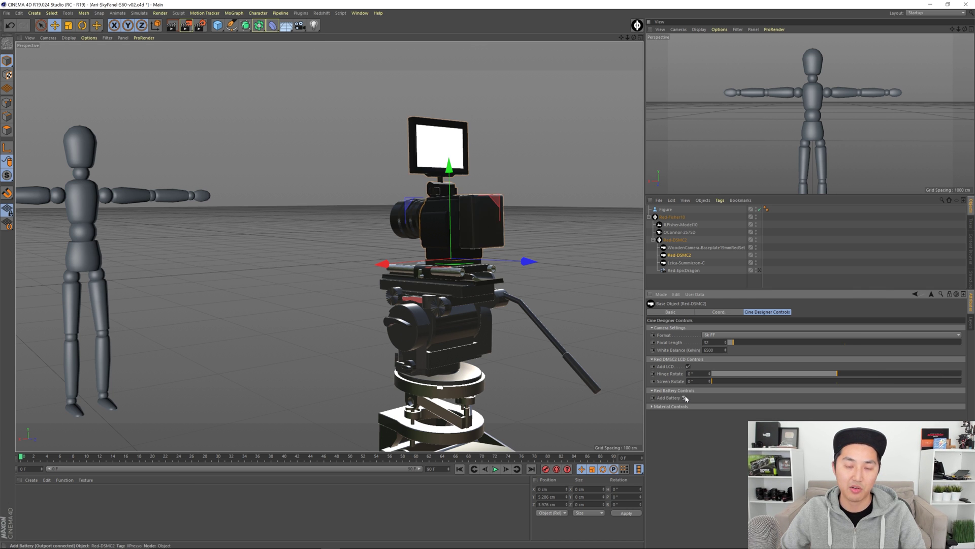
click(684, 397)
click(684, 397)
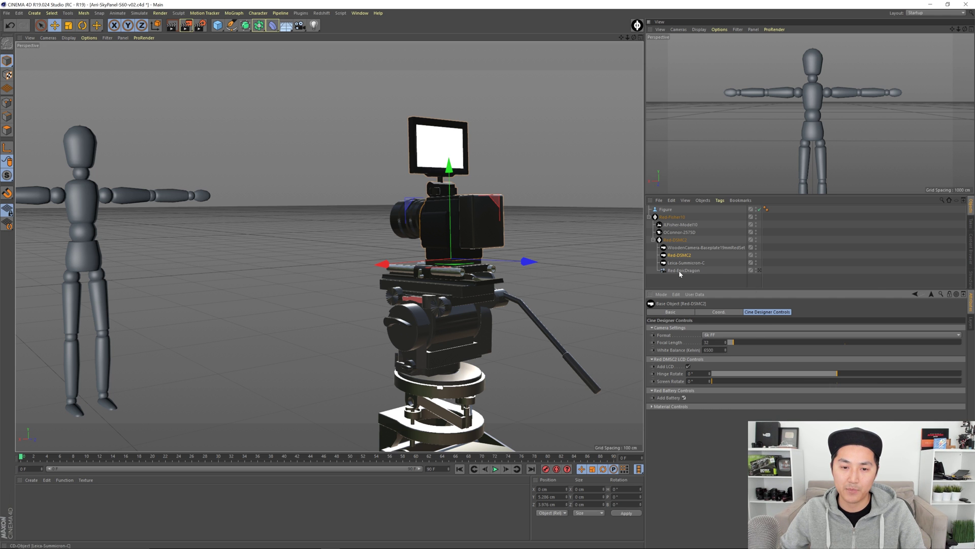
Collapse the Red-DSMC2's camera, LCD and battery control groups and expand its Material Controls
alt+drag(454, 251, 465, 209)
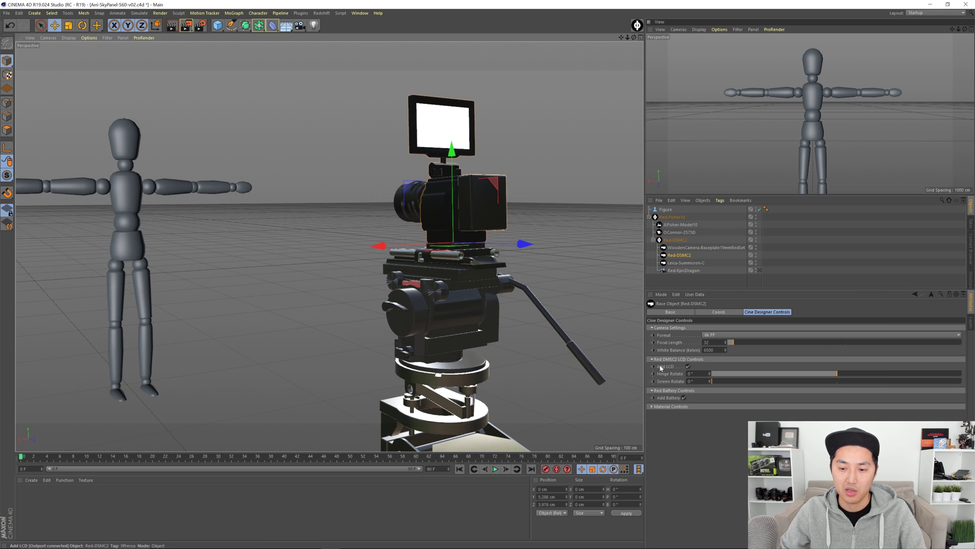
click(682, 328)
click(683, 335)
click(683, 342)
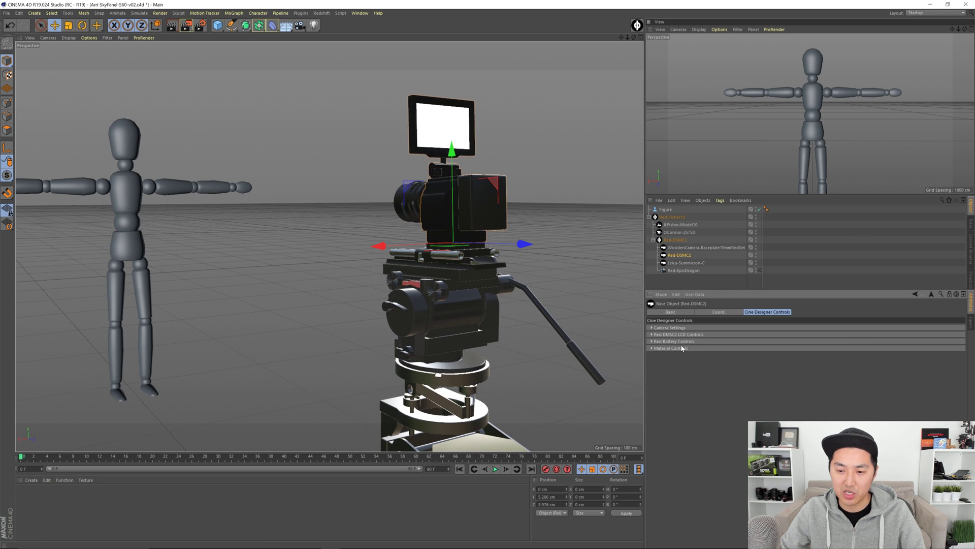
click(682, 349)
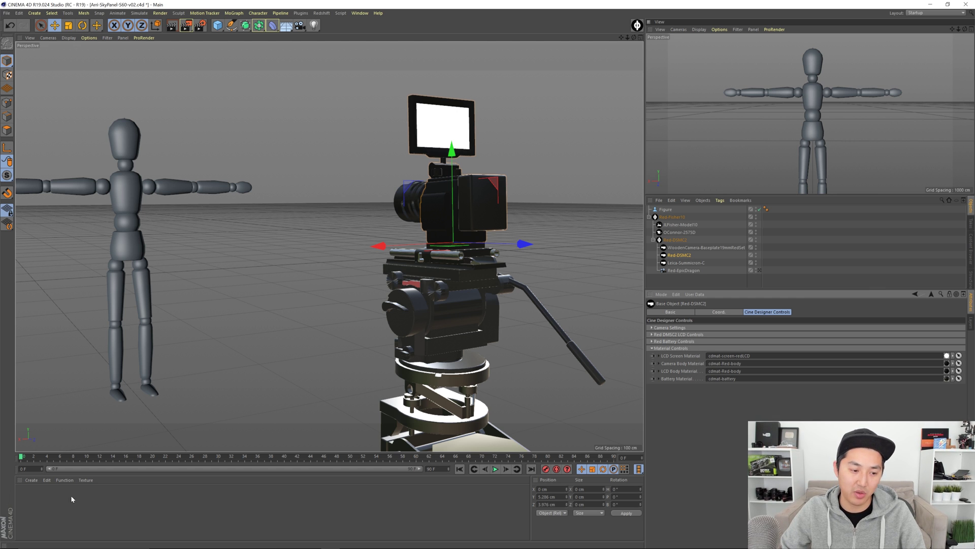
Create a new material and load the Colour Female 06 P12 image as its color texture without copying it to the project
double_click(52, 493)
double_click(24, 493)
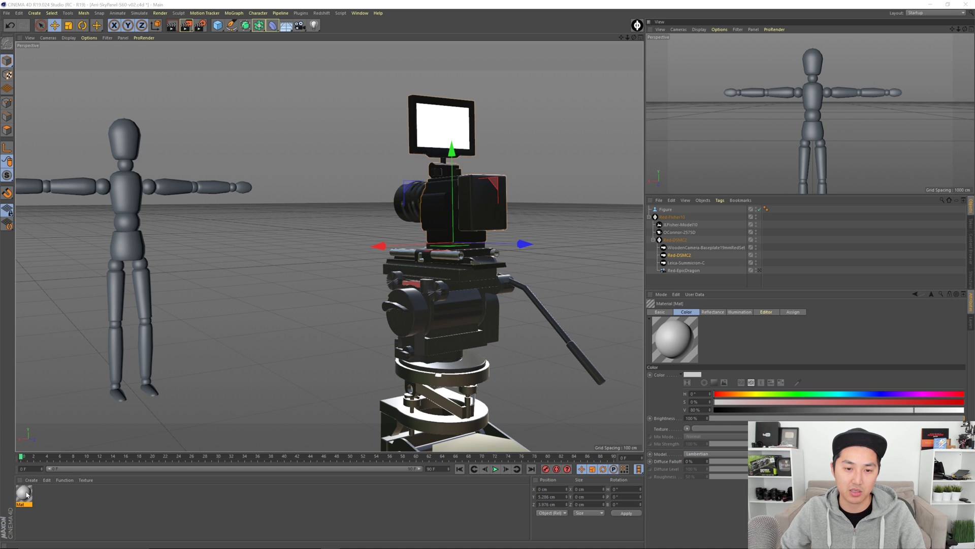
drag(295, 67, 403, 100)
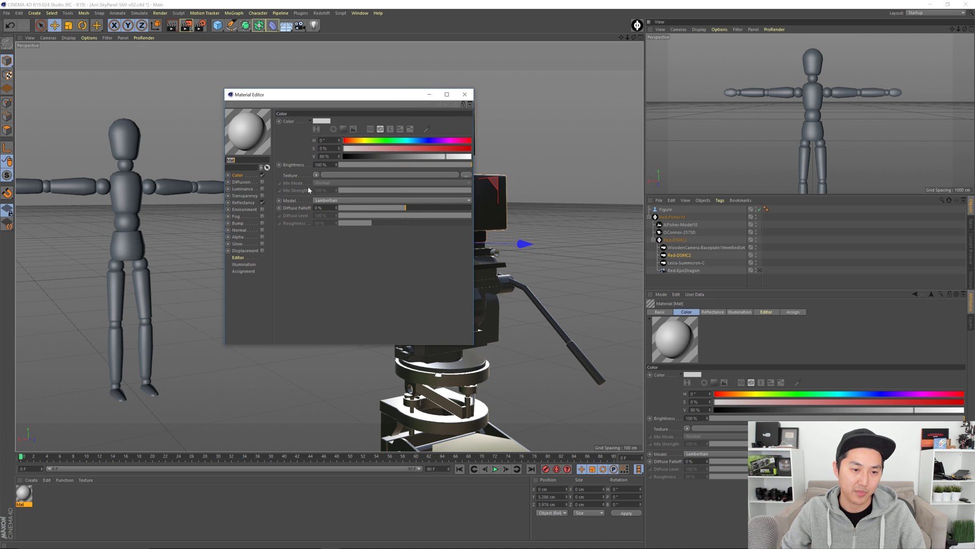
click(238, 177)
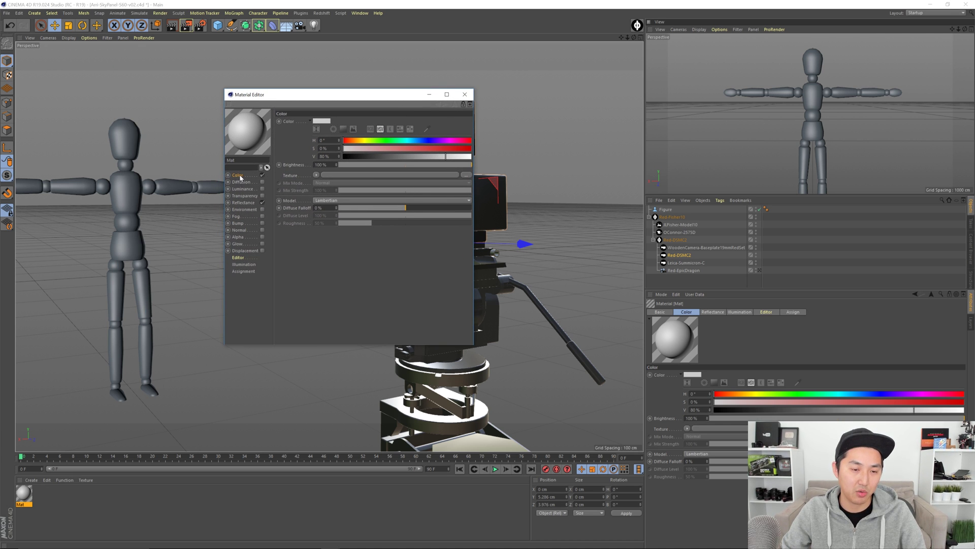
click(325, 176)
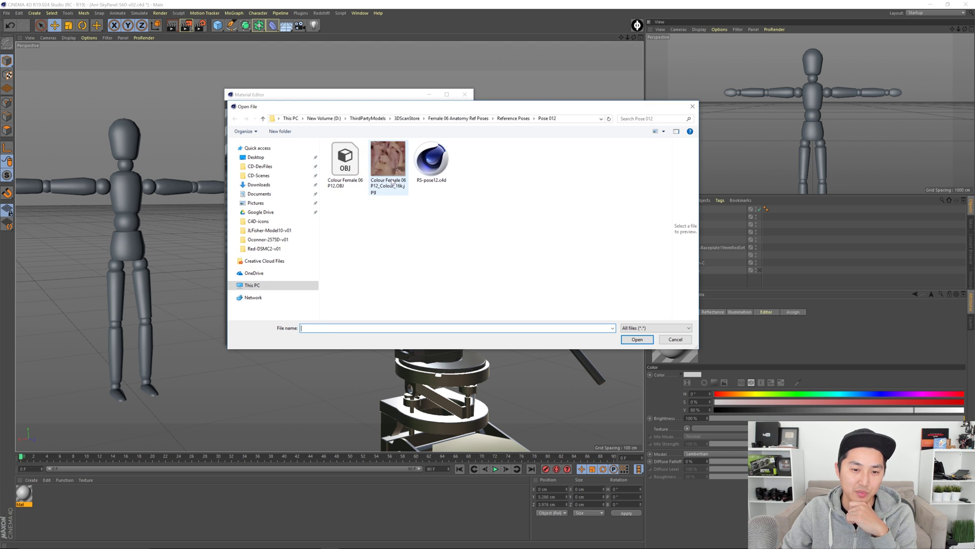
double_click(394, 171)
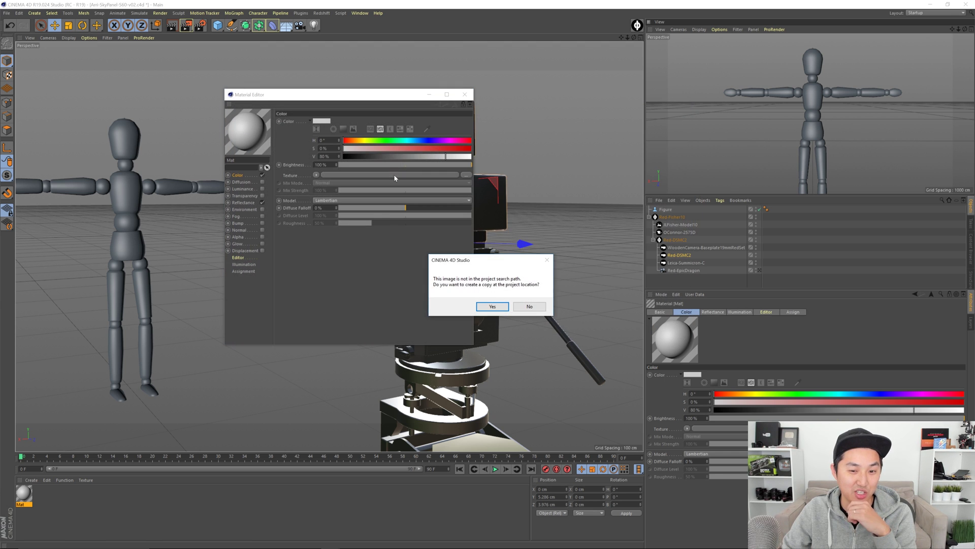
click(526, 304)
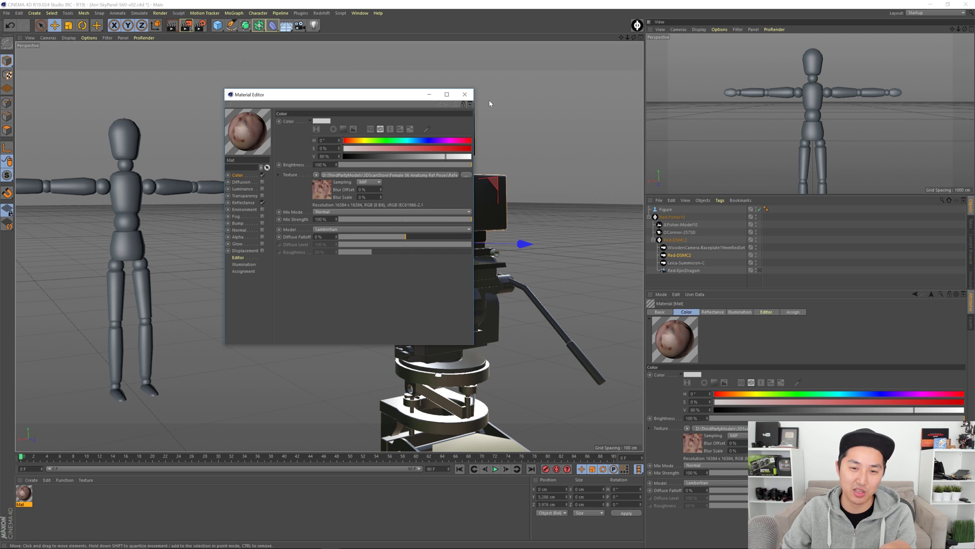
click(465, 97)
Try the new textured material as the Red-DSMC2's LCD Screen Material, collapse the Material Controls and undo the assignment
click(679, 254)
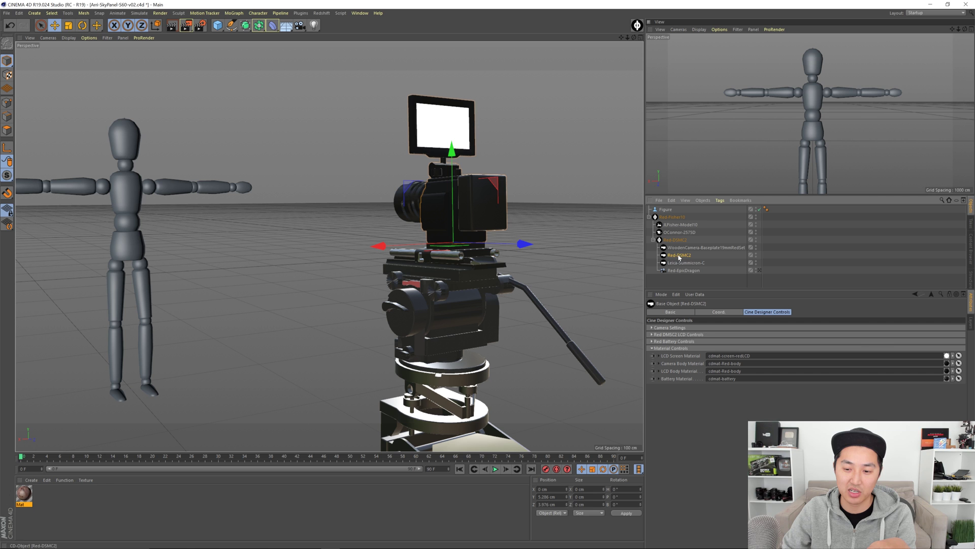
drag(23, 498, 720, 358)
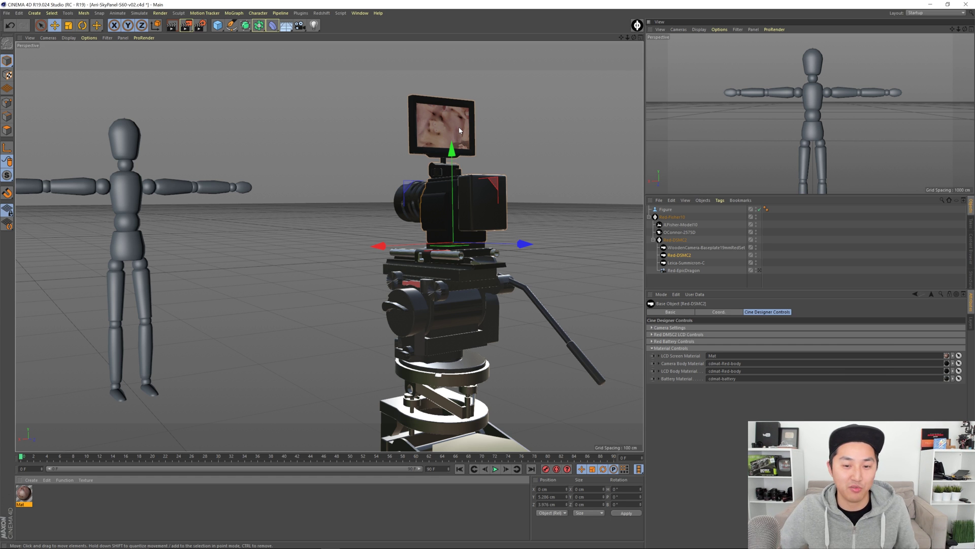
click(715, 349)
click(675, 285)
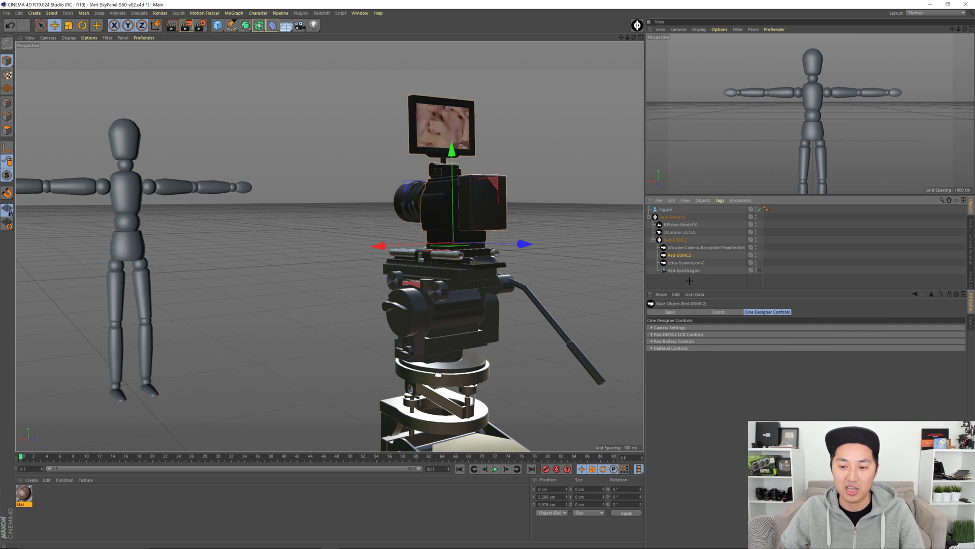
click(686, 249)
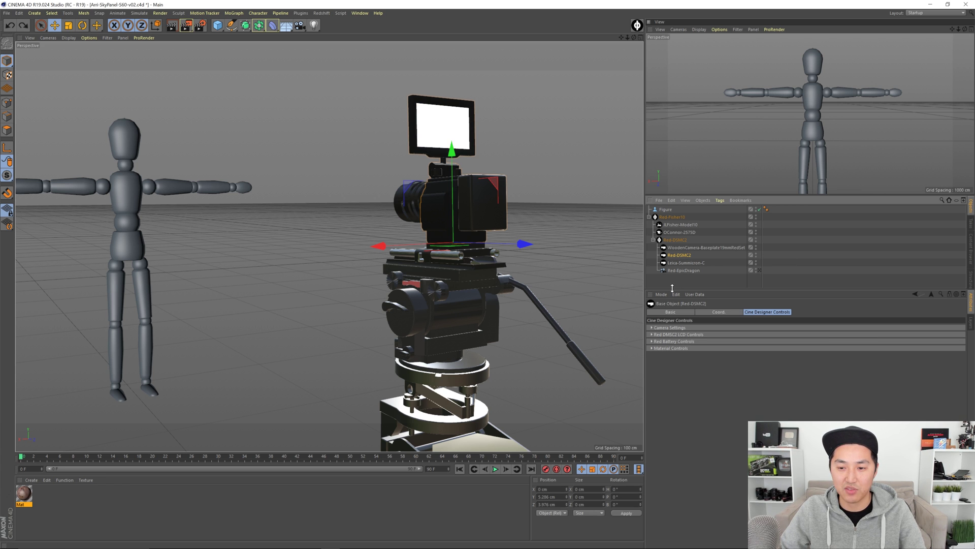
Select the Leica-Summicron-C lens and examine it up close from several angles on the camera
click(689, 263)
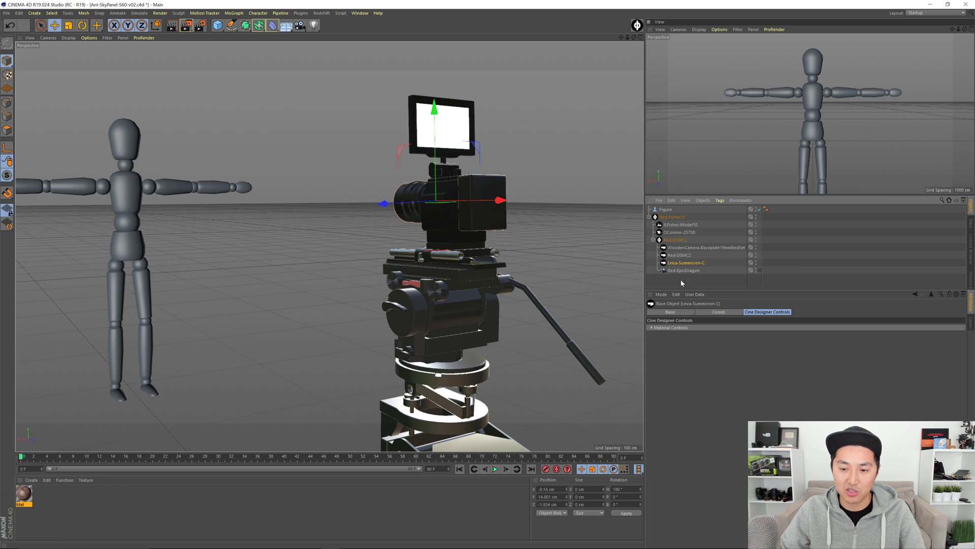
alt+drag(452, 227, 509, 226)
alt+right_drag(460, 227, 511, 228)
alt+drag(511, 228, 440, 228)
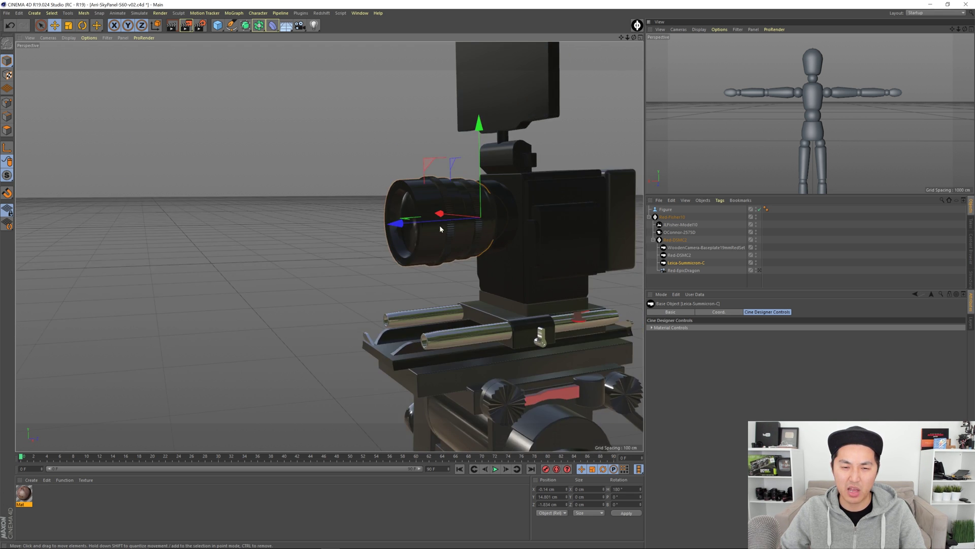
alt+right_drag(440, 227, 448, 238)
mouse_move(449, 238)
alt+mouse_down()
mouse_move(406, 248)
mouse_move(447, 239)
alt+mouse_up()
alt+right_drag(447, 238, 413, 238)
alt+drag(413, 237, 398, 220)
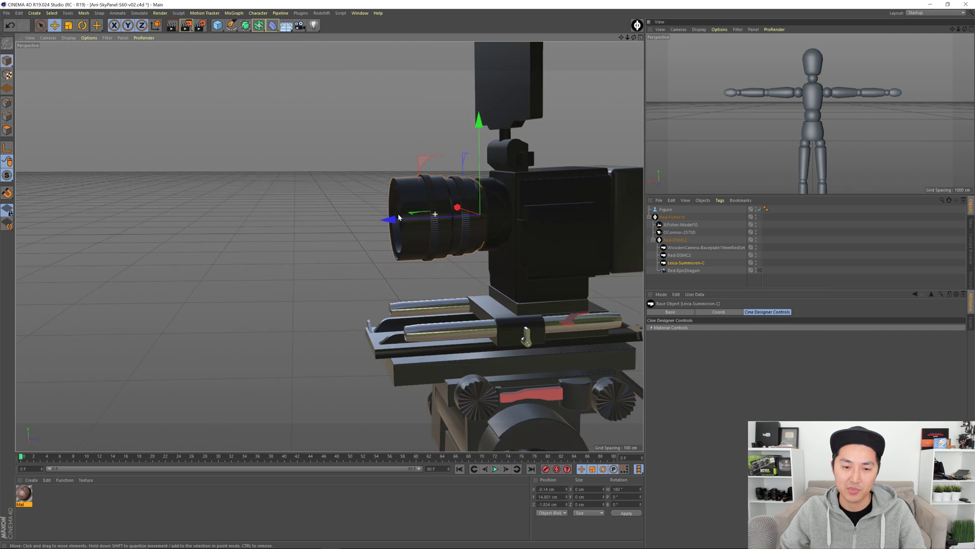
alt+right_drag(425, 222, 385, 230)
alt+drag(385, 230, 492, 214)
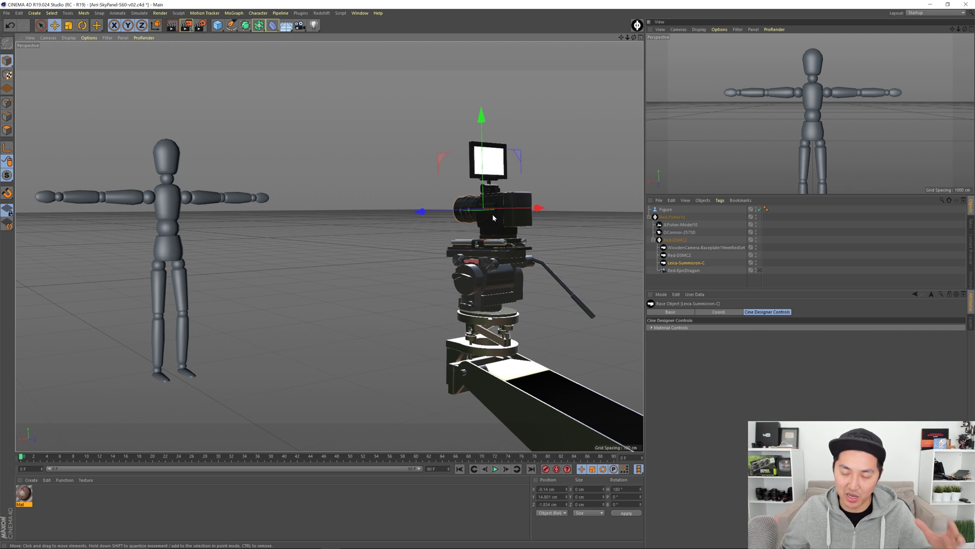
Select the Red-EpicDragon camera and review its basic, coordinate and object properties
click(683, 270)
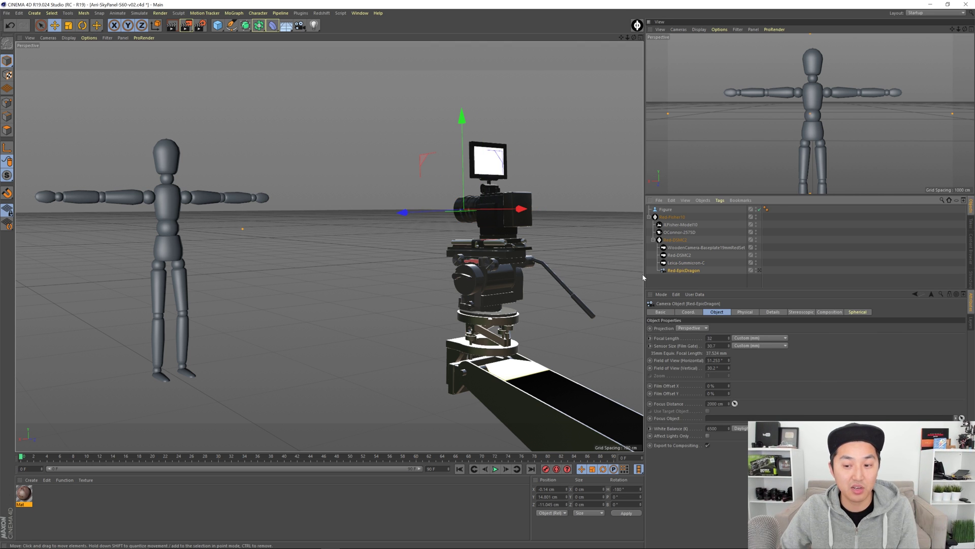
click(687, 312)
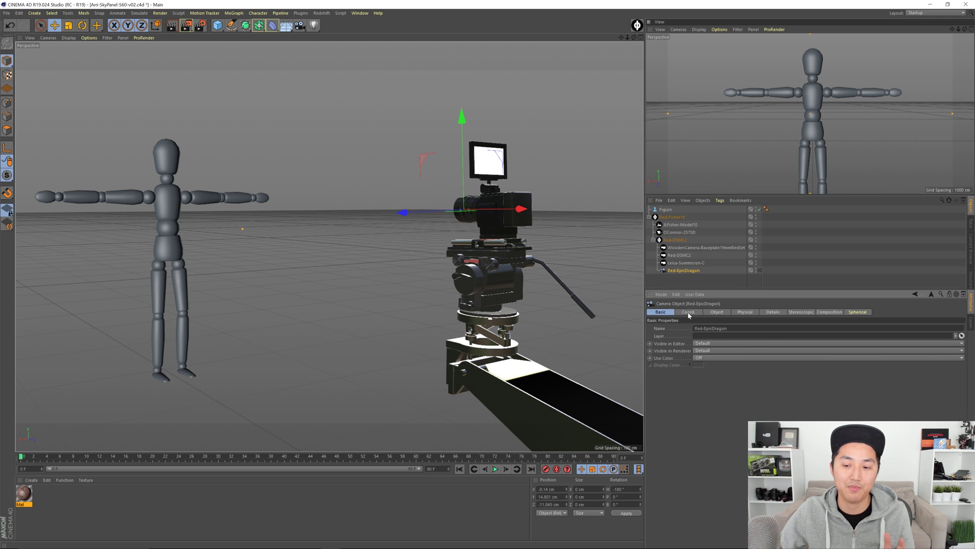
click(662, 313)
click(689, 313)
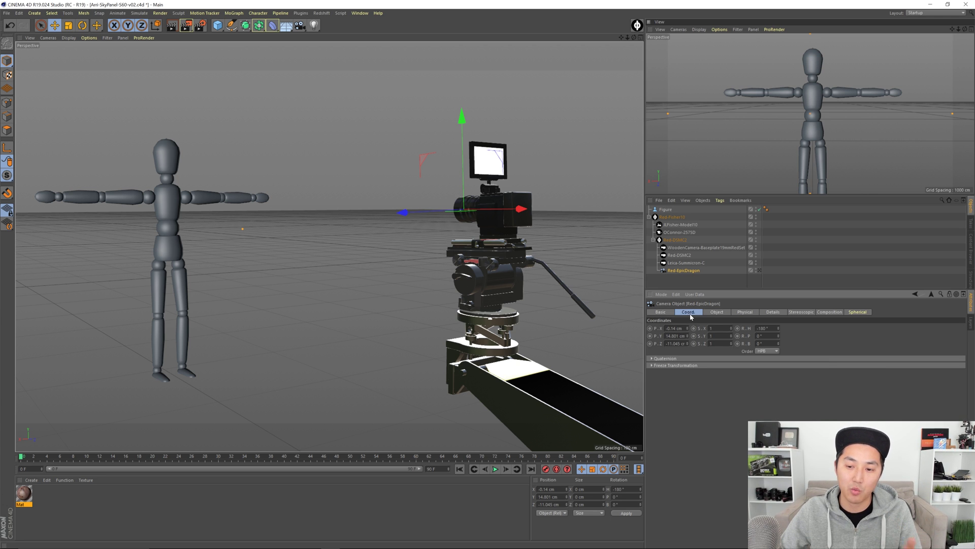
click(716, 314)
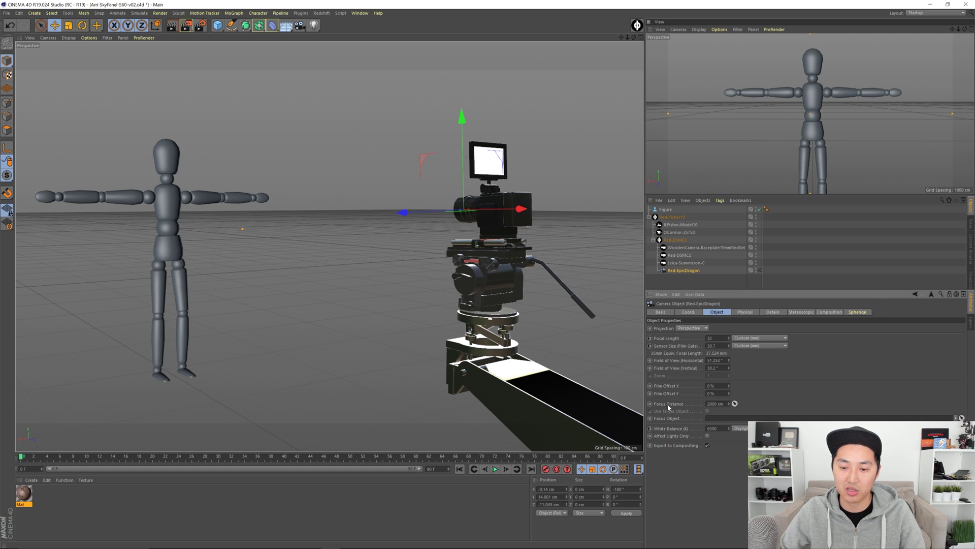
Set the Red-EpicDragon's Focus Distance by picking the figure's head in the camera view
click(735, 403)
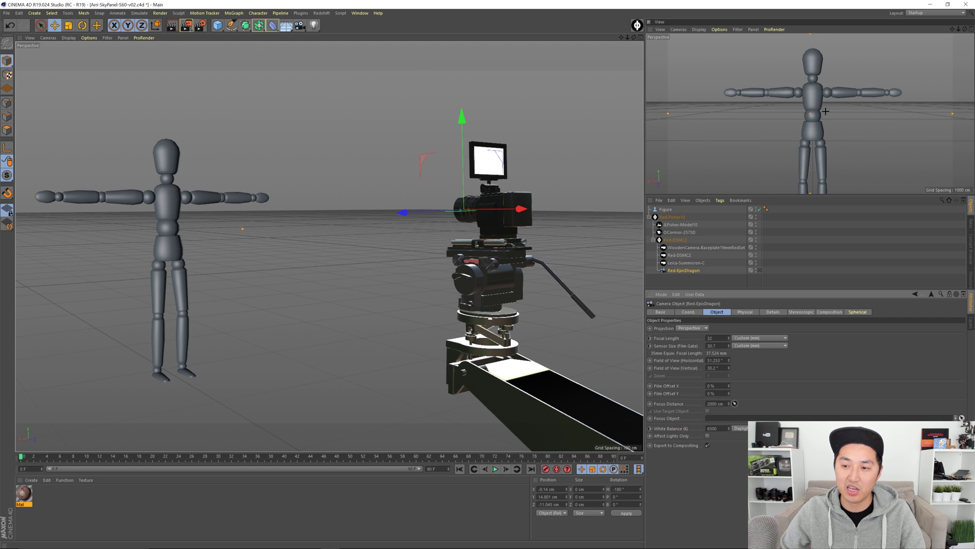
click(810, 63)
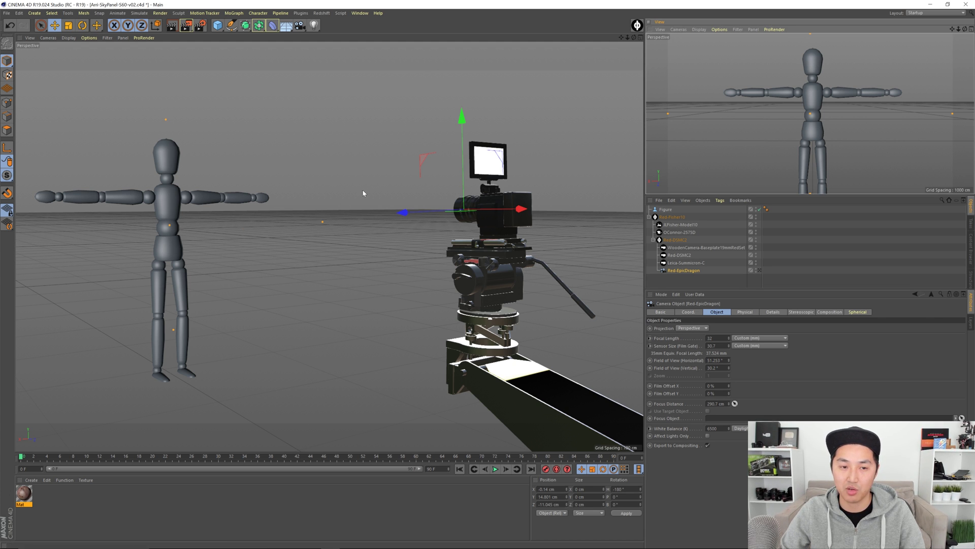
alt+drag(327, 246, 188, 221)
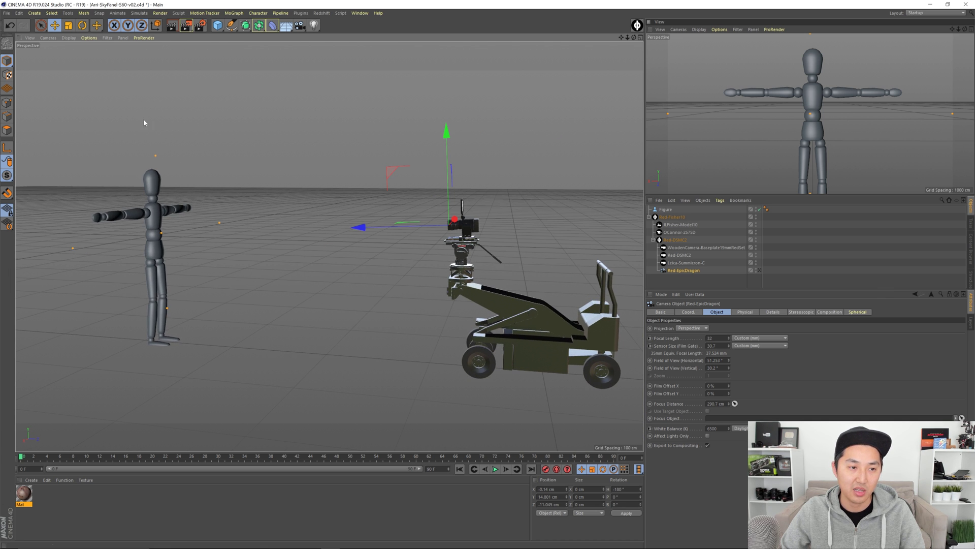
Show cameras in the perspective viewport and shift the Red-EpicDragon's focus plane to about 296 cm
click(107, 38)
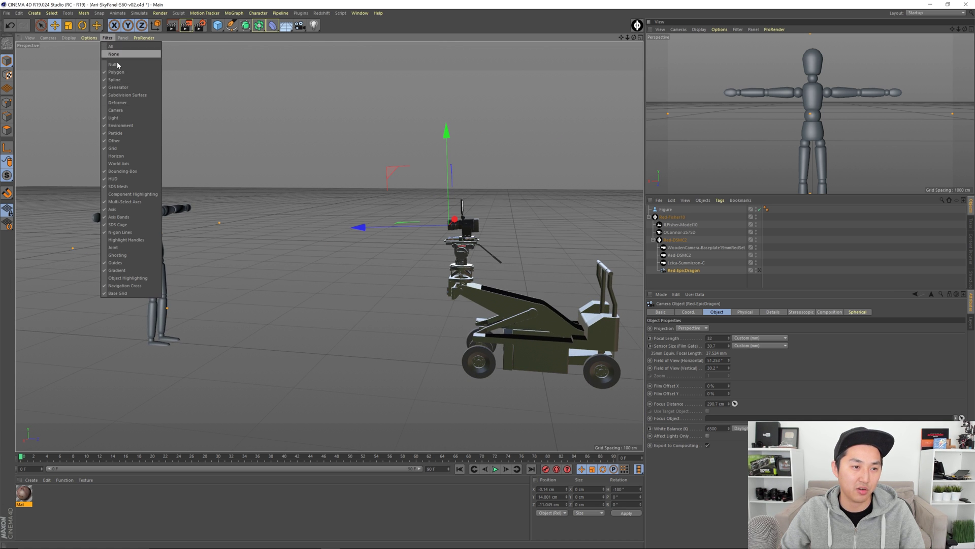
click(131, 110)
alt+drag(463, 263, 326, 235)
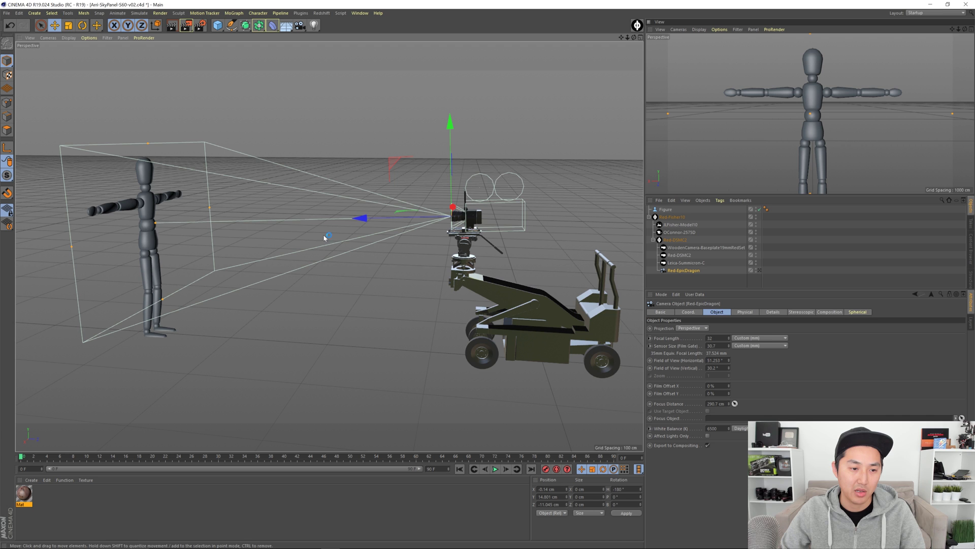
mouse_move(155, 224)
mouse_down()
mouse_move(424, 218)
mouse_move(140, 214)
mouse_move(297, 221)
mouse_move(151, 223)
mouse_up()
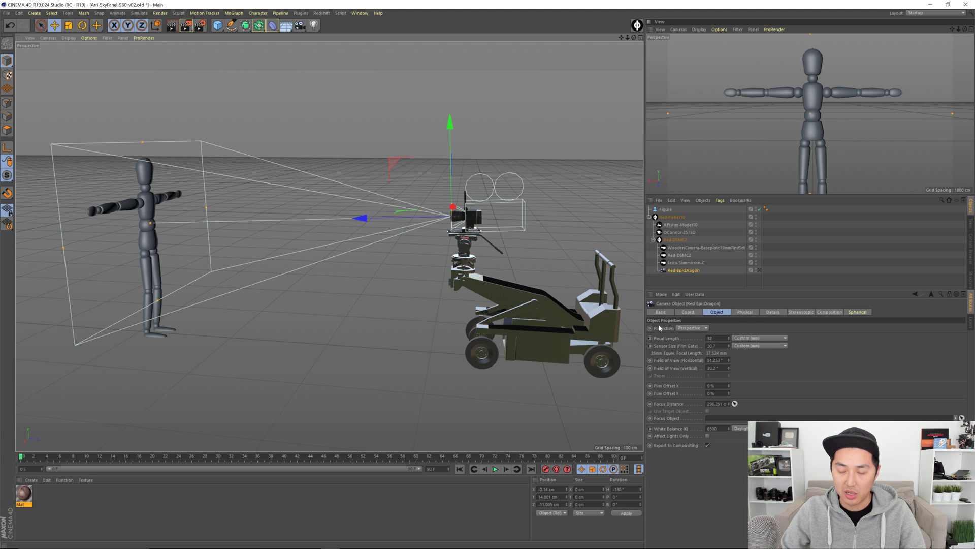
Review the Red-EpicDragon's physical renderer settings, including F-Stop, and return to its object properties
click(745, 311)
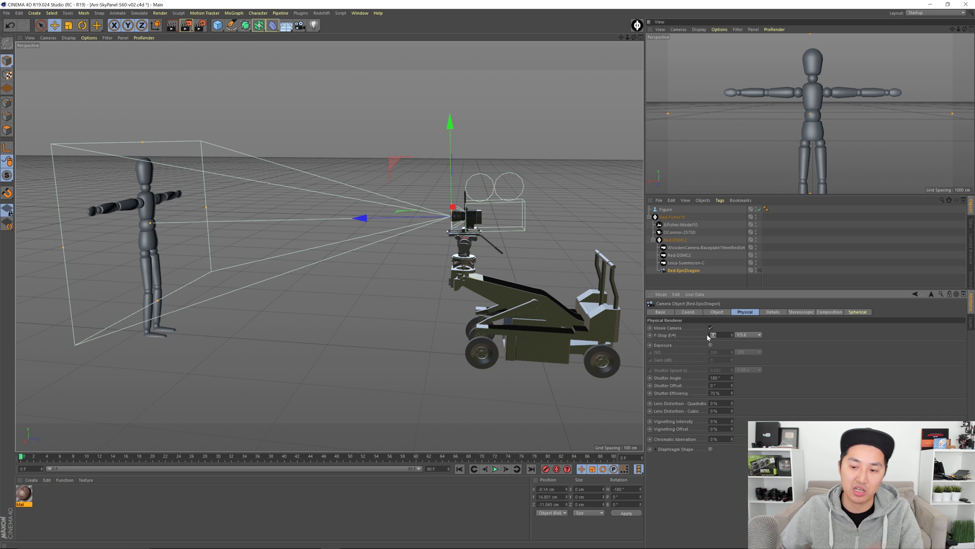
click(716, 312)
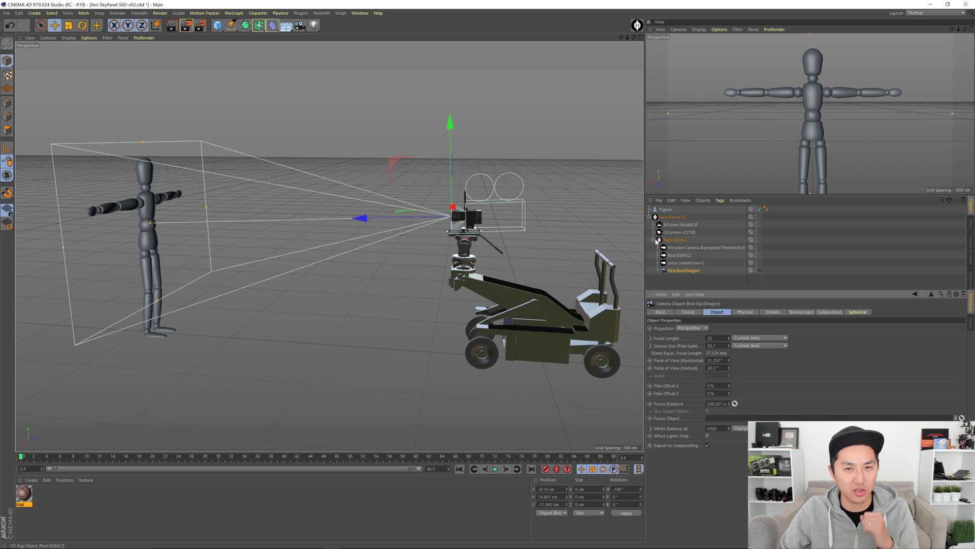
Set both Head Tilt and Head Pan of the OConnor-2575D head to 0°
click(674, 233)
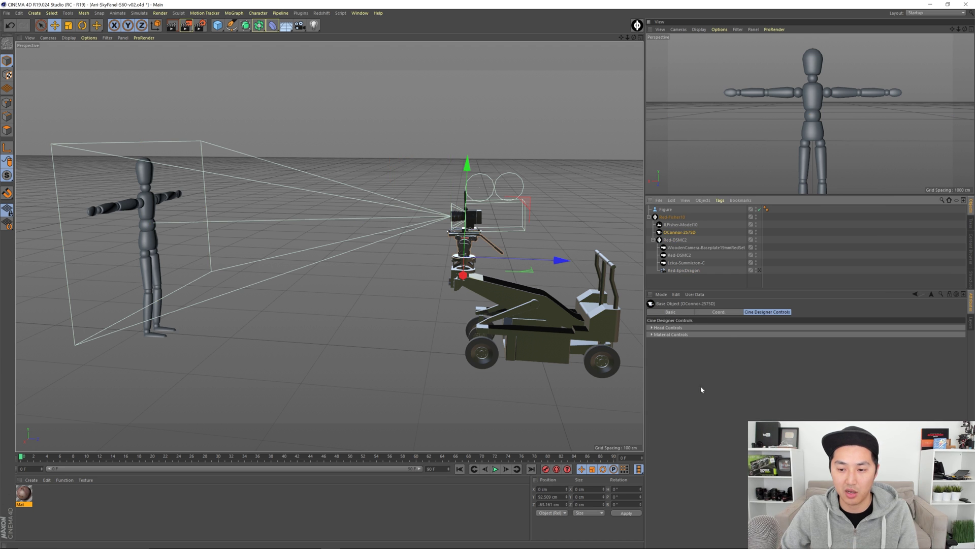
click(712, 327)
double_click(685, 342)
text(0)
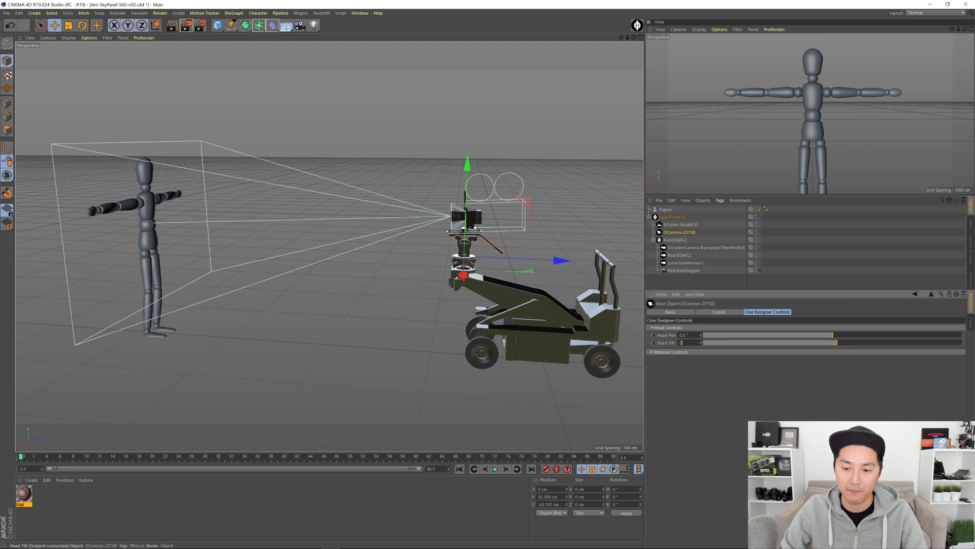
key(Return)
double_click(684, 334)
text(0)
key(Return)
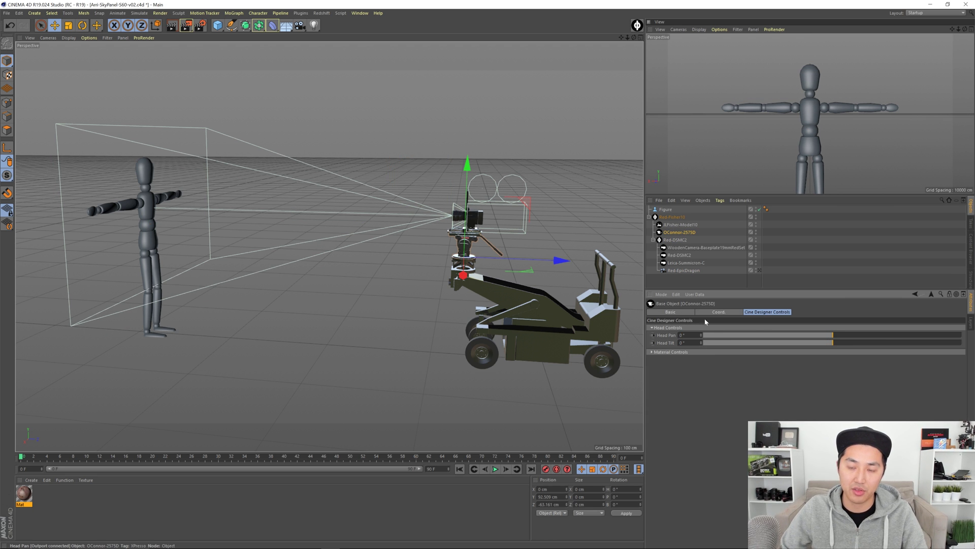
Raise the JLFisher-Model10's Center Column Height to about 54 and enlarge the object list
click(681, 224)
drag(808, 335, 855, 336)
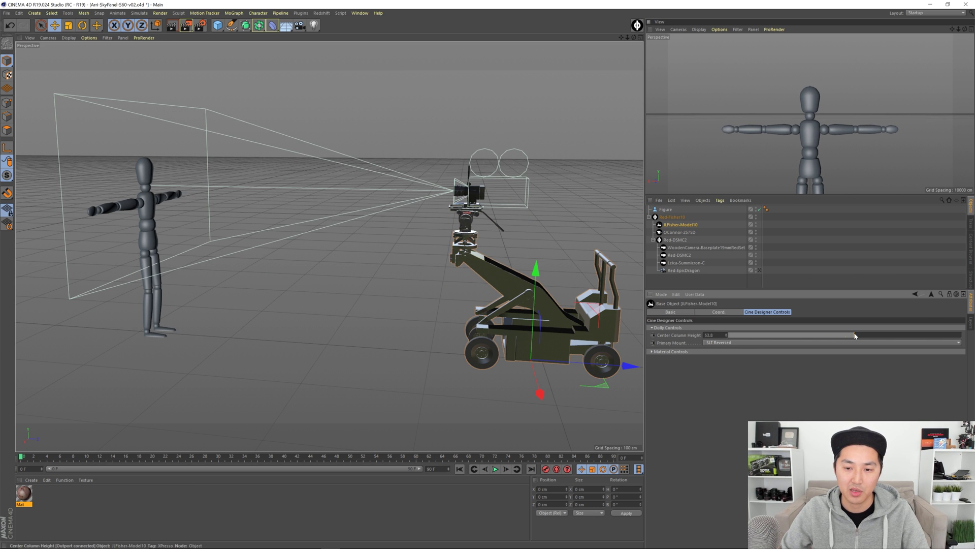
click(688, 284)
drag(693, 289, 692, 327)
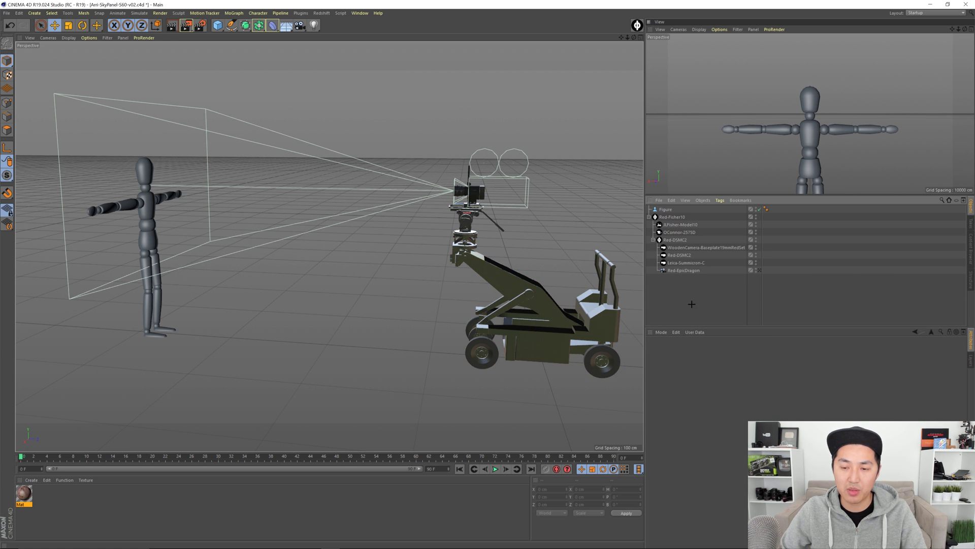
alt+drag(545, 293, 456, 279)
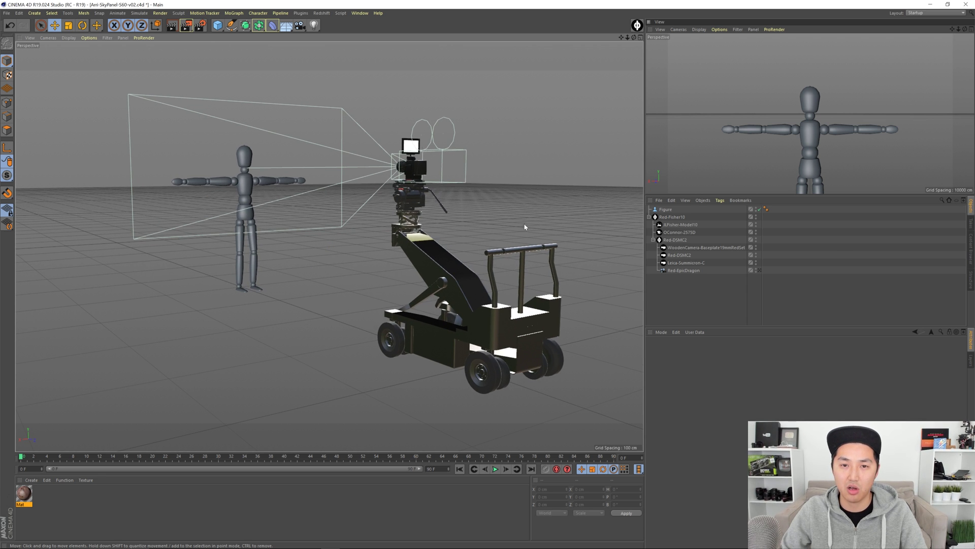
Go through the dolly, head, baseplate and camera rig objects of Red-Fisher10 to compare their controls
click(693, 225)
click(688, 232)
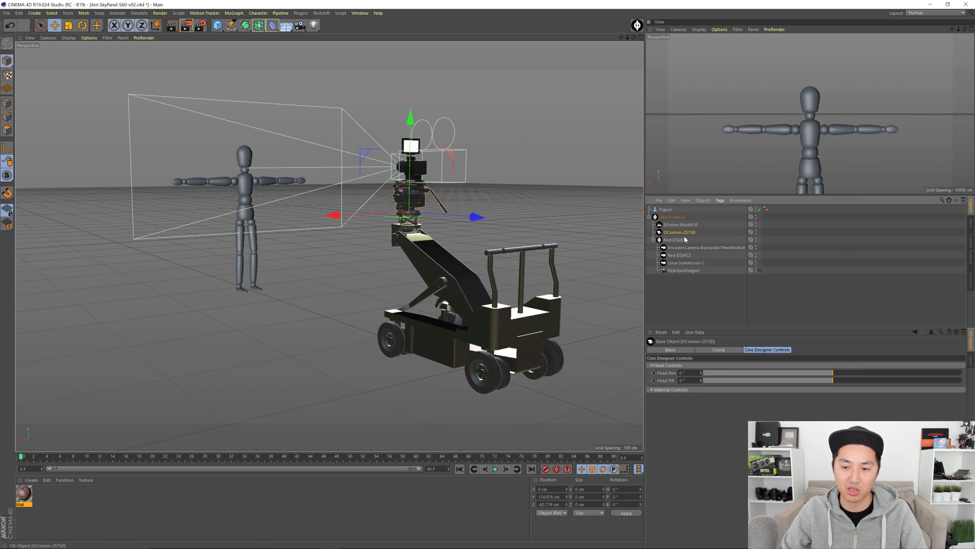
click(683, 247)
click(684, 239)
click(682, 232)
click(681, 225)
click(680, 217)
click(682, 222)
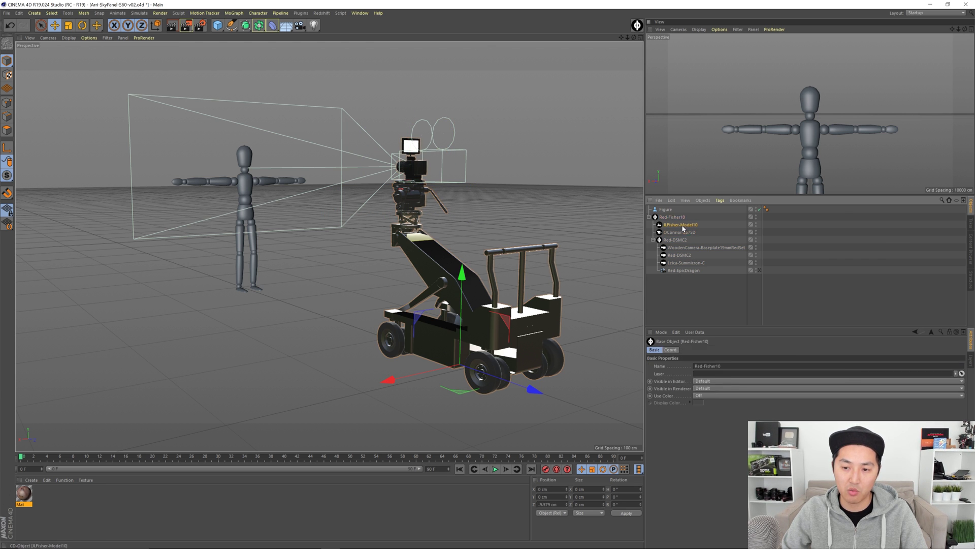
click(678, 232)
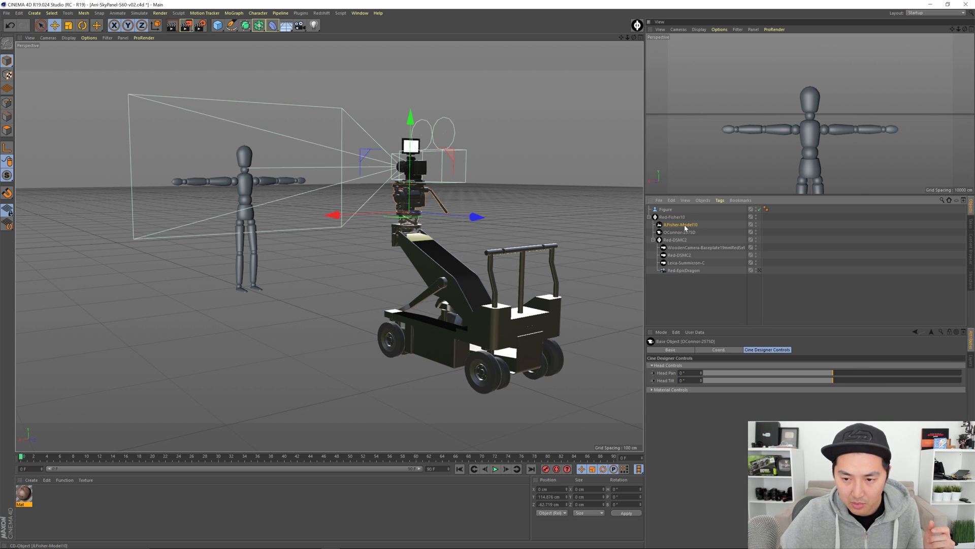
Add the JLFisher-Model10's Center Column Height to the viewport HUD, place it below the figure, and lower the column slightly
click(685, 225)
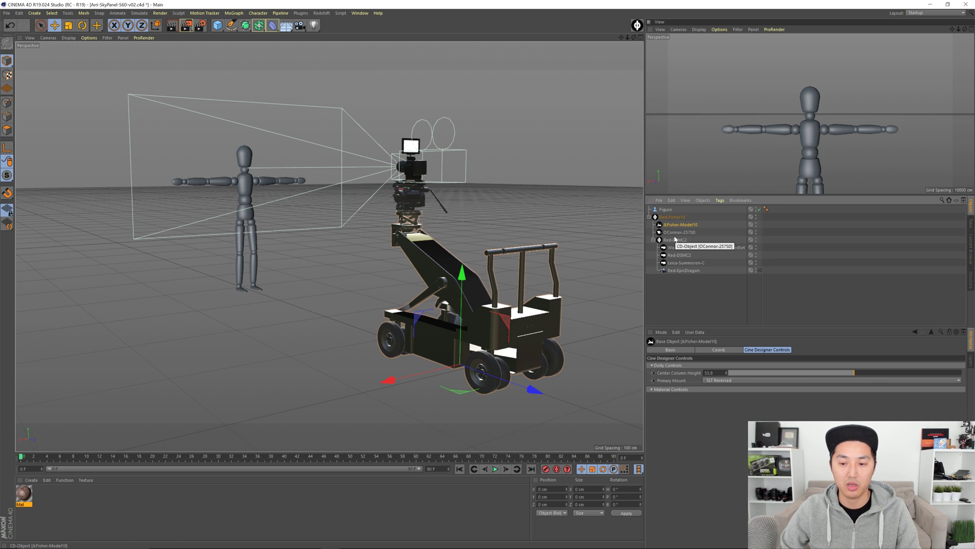
right_click(682, 375)
mouse_move(684, 376)
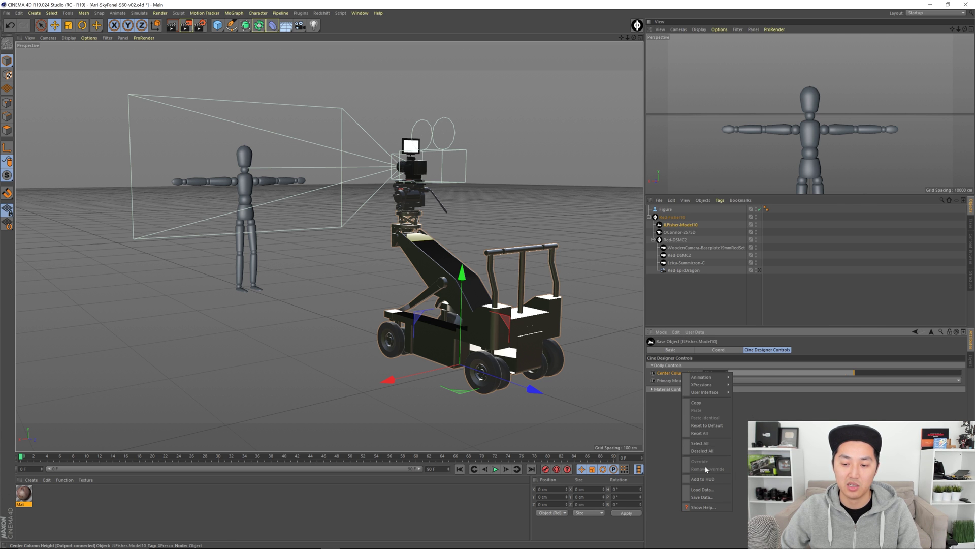
click(705, 479)
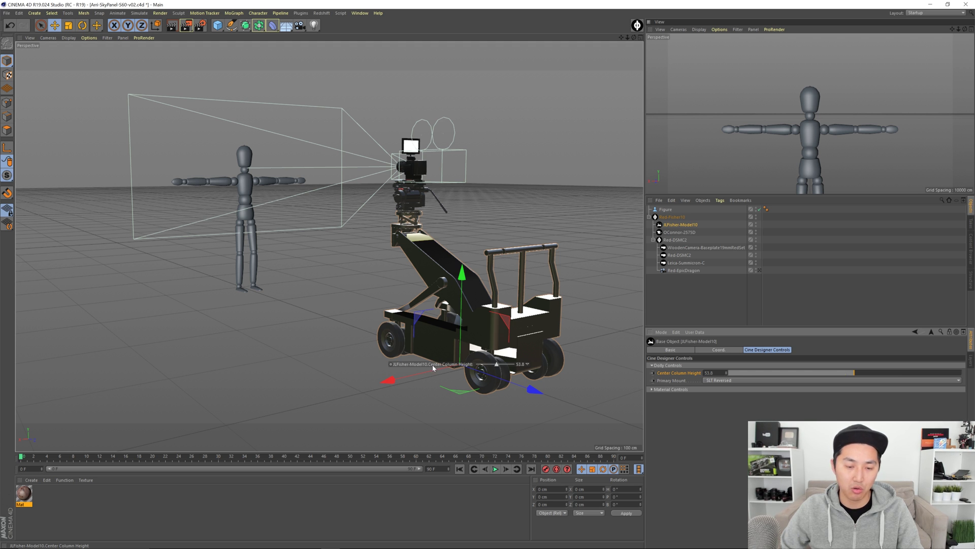
ctrl+drag(436, 366, 216, 390)
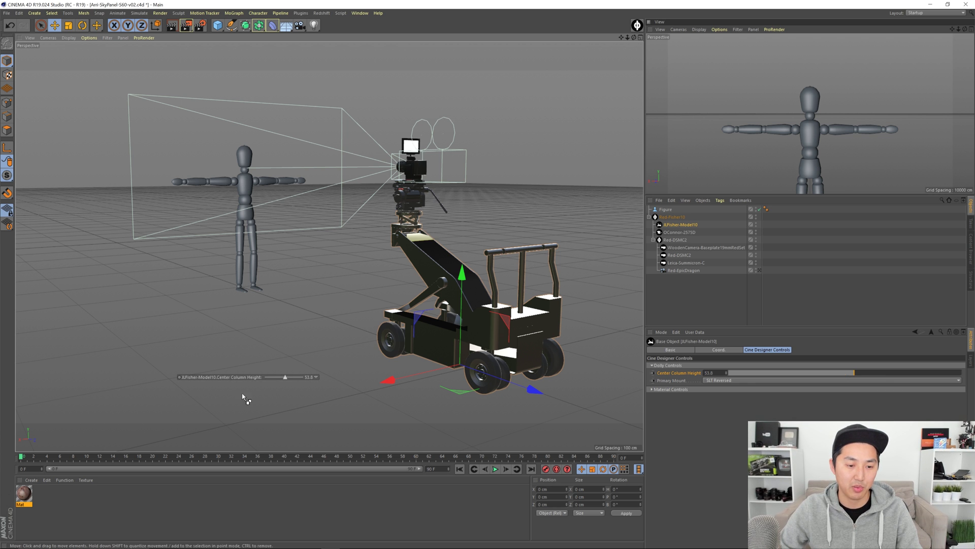
mouse_move(285, 379)
mouse_down()
mouse_move(274, 378)
mouse_move(295, 379)
mouse_move(269, 383)
mouse_move(284, 378)
mouse_up()
Add the OConnor-2575D's Head Pan and Head Tilt and the Red-DSMC2's Focal Length to the HUD below the figure
click(680, 233)
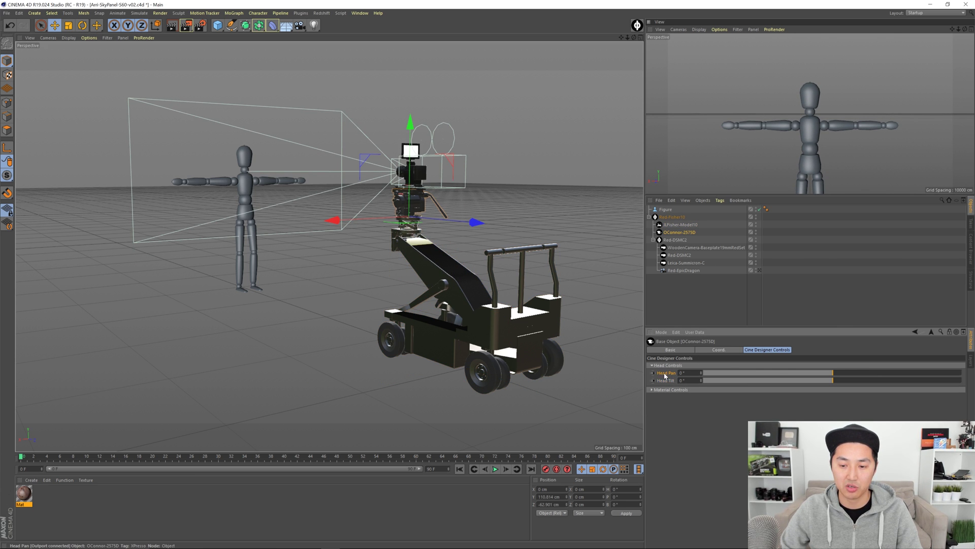
ctrl+drag(663, 374, 166, 380)
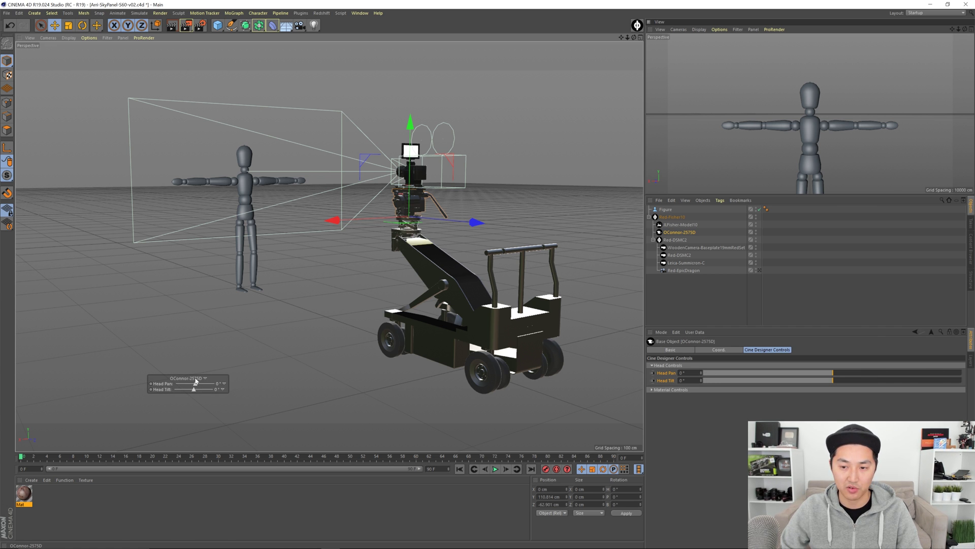
click(679, 255)
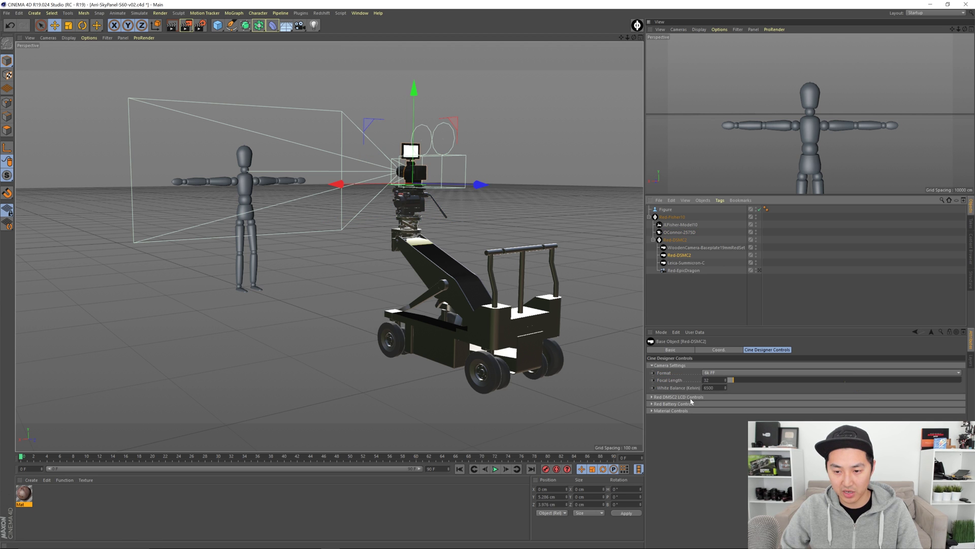
click(670, 380)
right_click(664, 383)
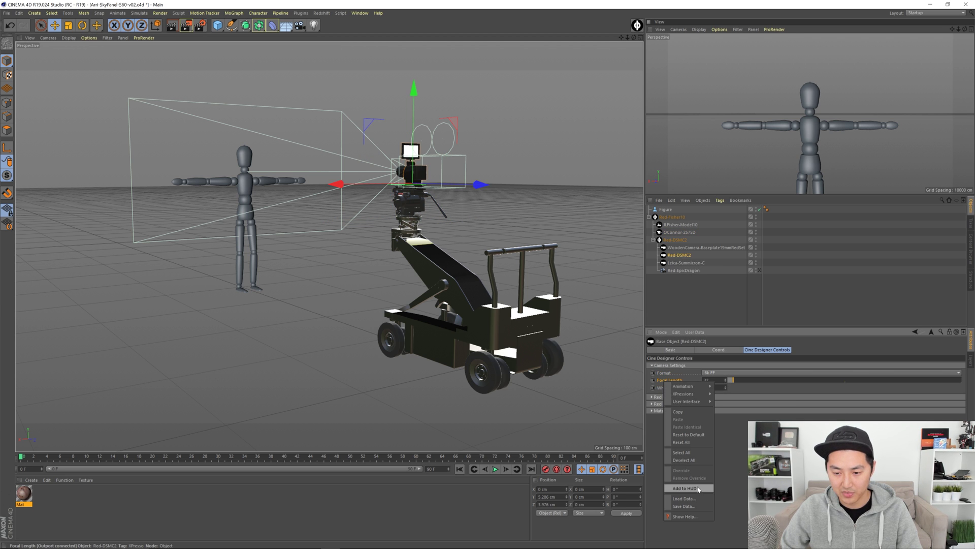
click(699, 489)
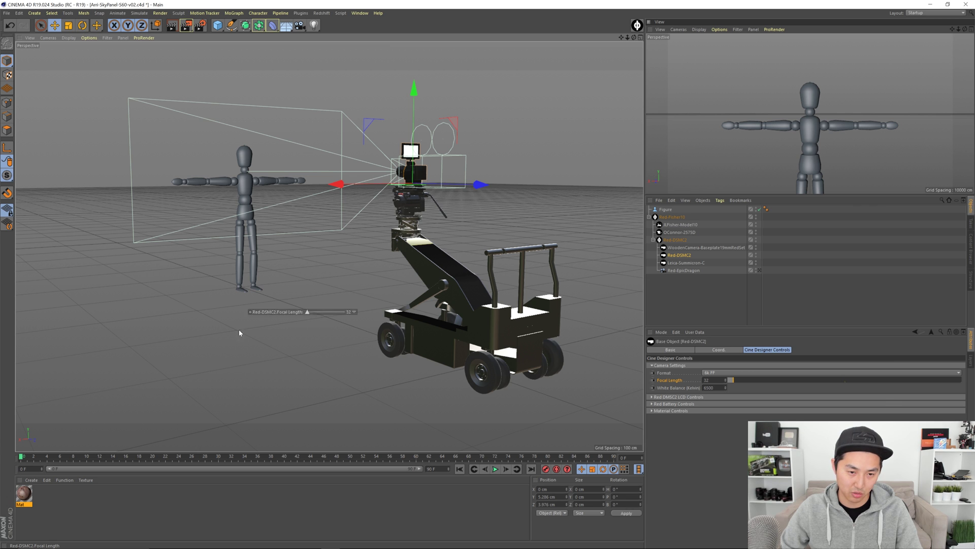
ctrl+drag(267, 311, 184, 411)
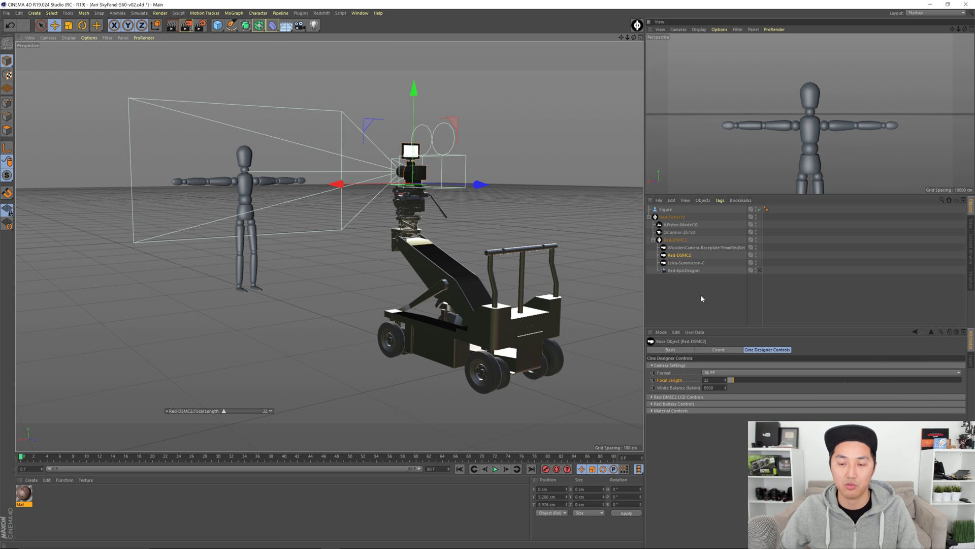
Select Red-Fisher10 with all its parts and stack the column height, head and focal length HUD controls below the dolly
drag(717, 294, 670, 217)
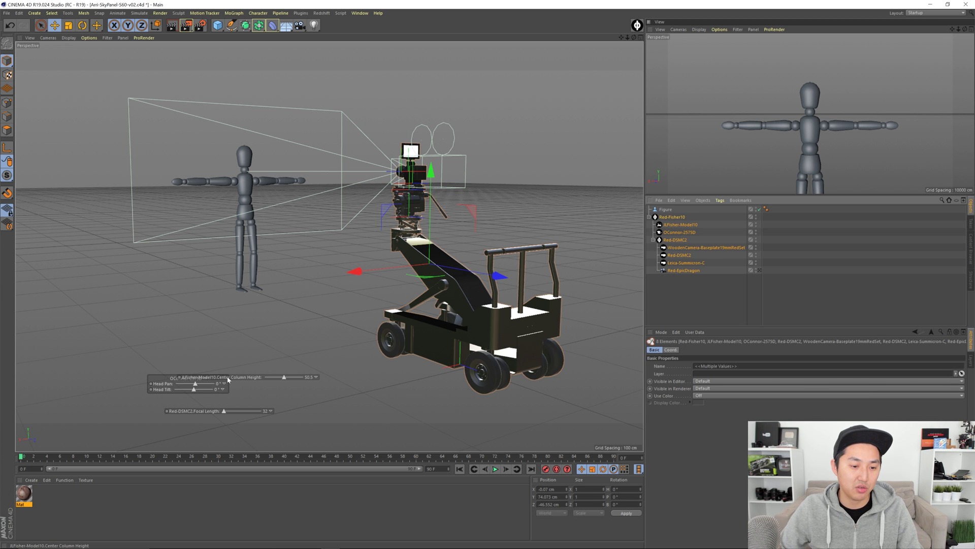
drag(228, 378, 339, 389)
drag(213, 369, 313, 380)
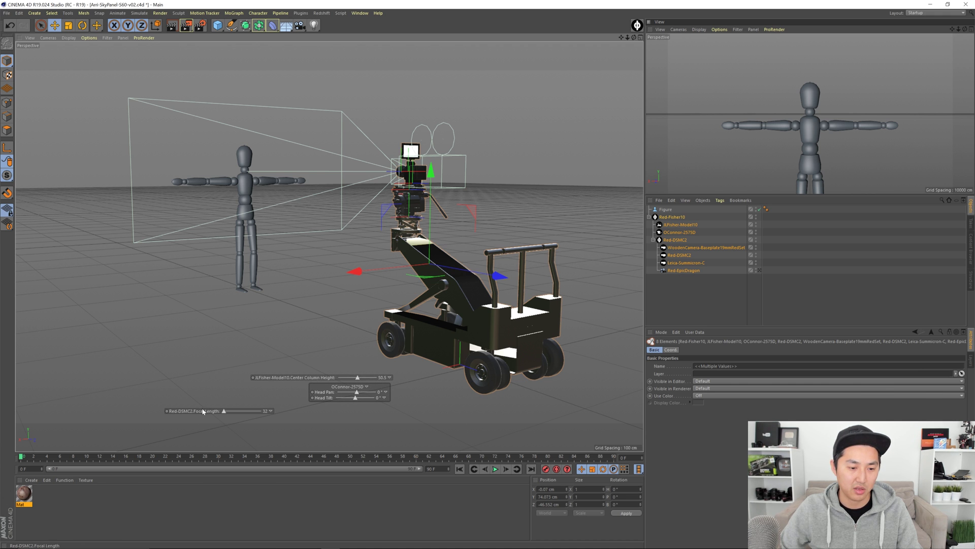
drag(202, 412, 315, 410)
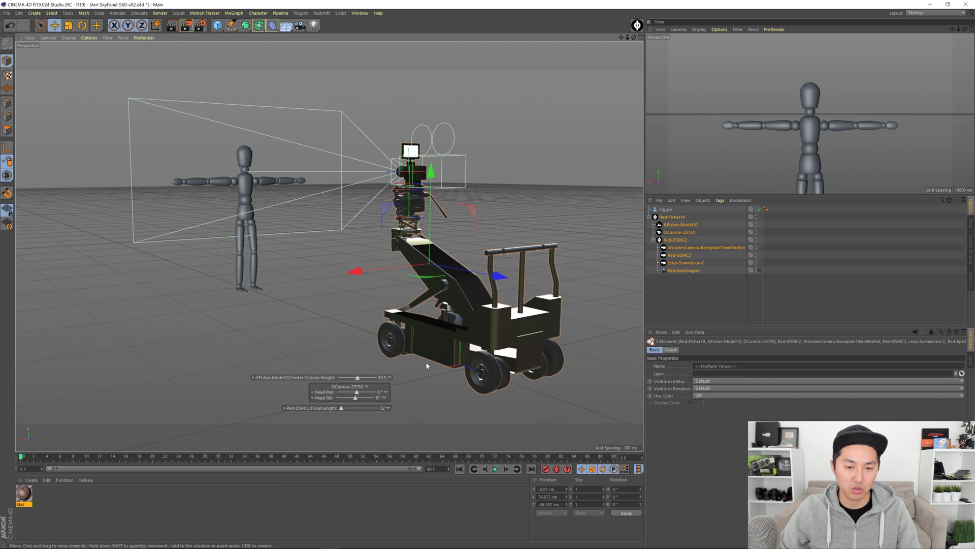
Use the HUD controls to lower the Center Column Height to about 27 and set Head Pan to -35°
alt+drag(500, 323, 477, 330)
alt+right_drag(478, 325, 329, 246)
alt+drag(485, 262, 301, 271)
alt+middle_drag(379, 287, 375, 281)
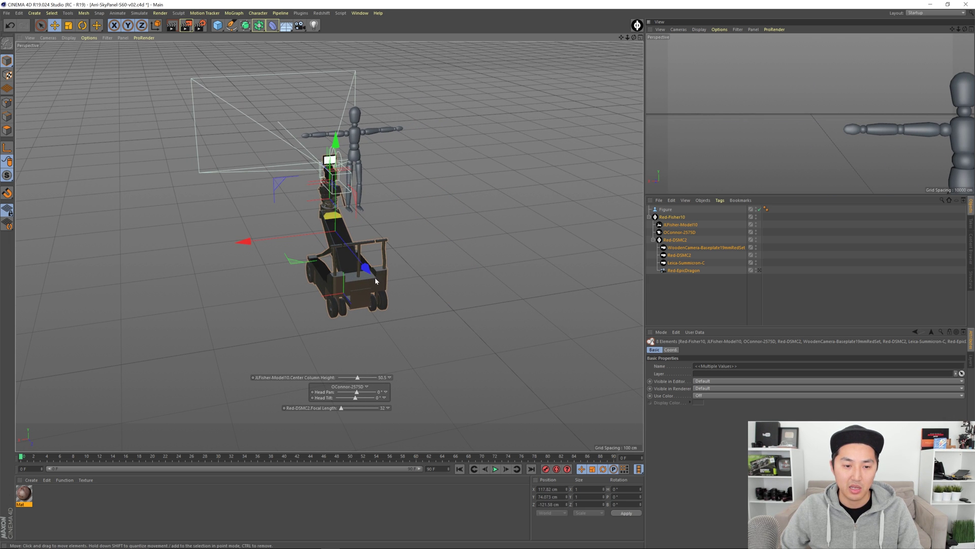
drag(369, 377, 354, 393)
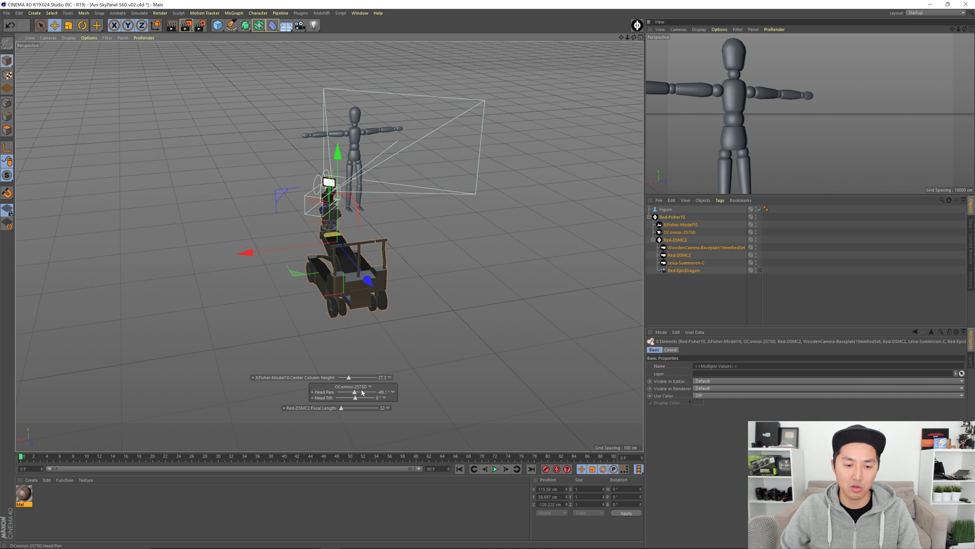
double_click(381, 392)
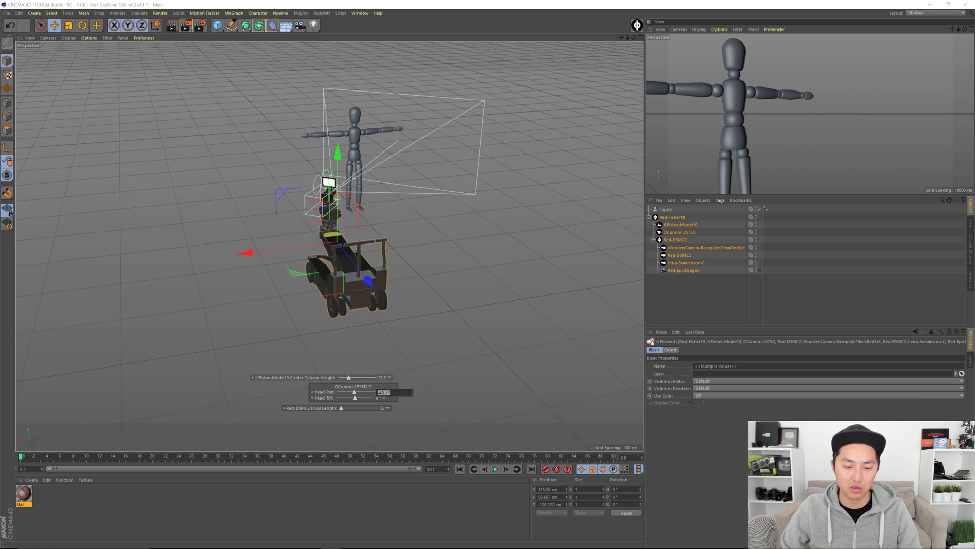
text(-35)
key(Return)
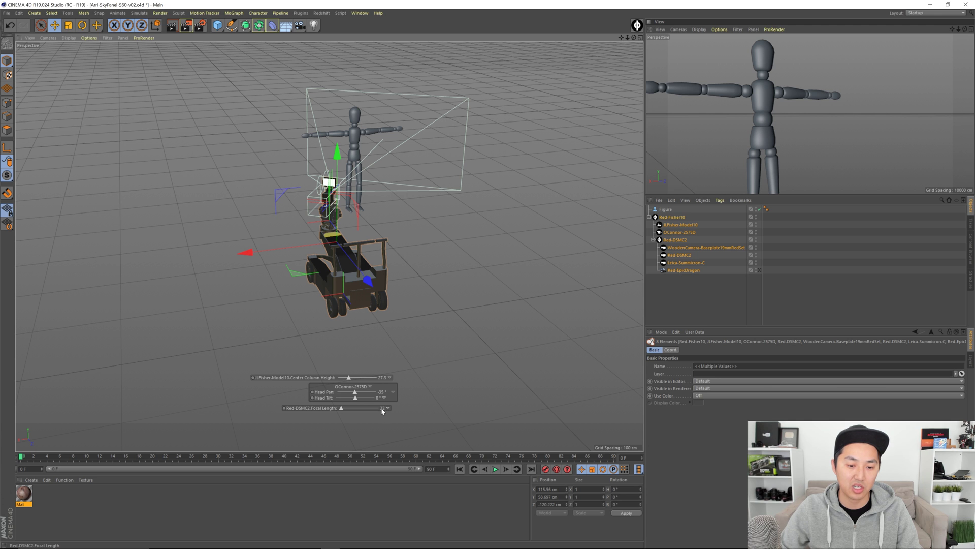
Set the Focal Length to 50 and reframe the figure with Center Column Height about 45.5 and Head Pan about -25.6°
double_click(382, 409)
text(50)
key(Return)
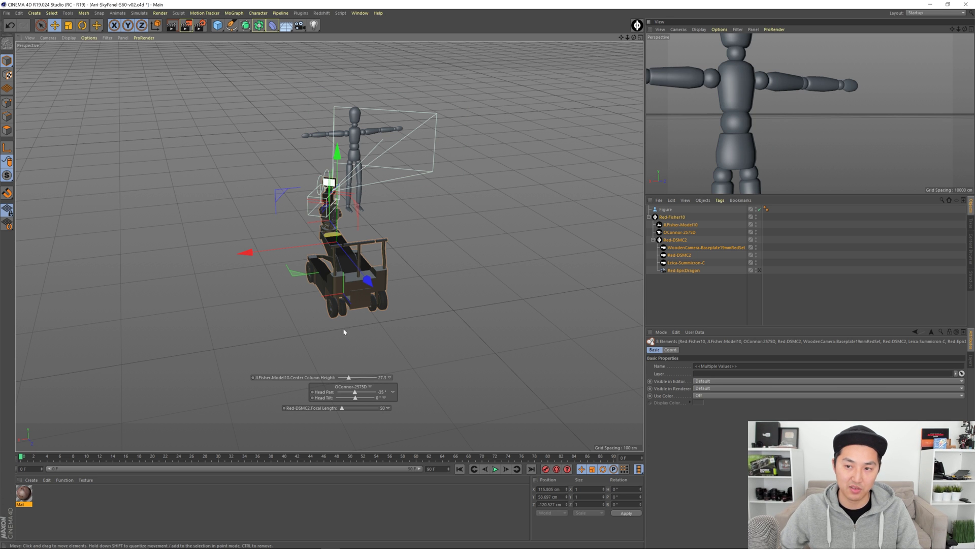
drag(351, 380, 363, 396)
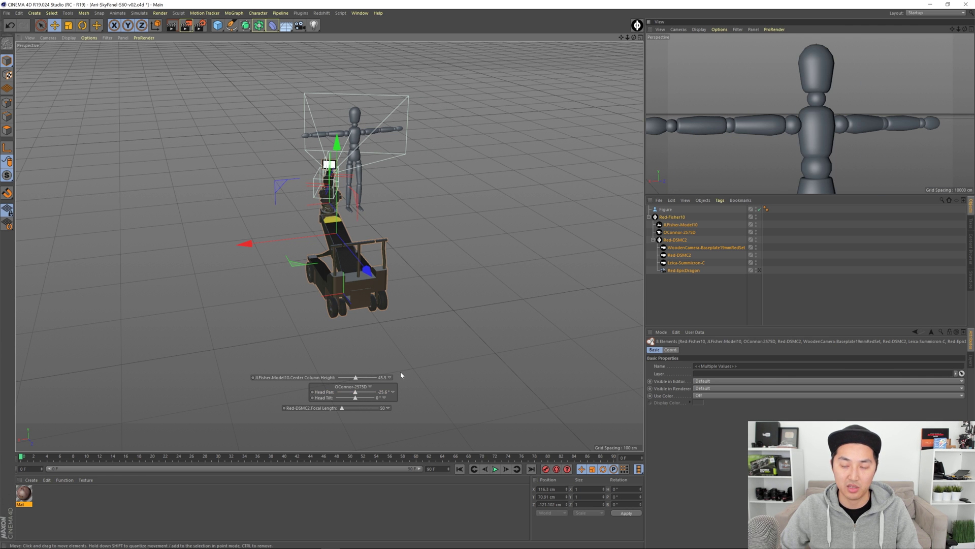
click(490, 291)
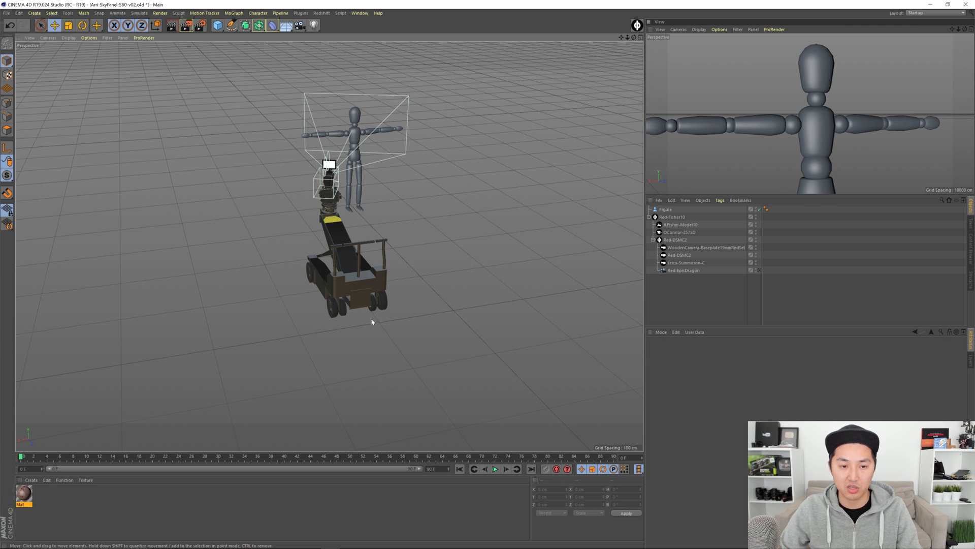
Compare which HUD controls appear for the dolly, head and camera rig individually, the full selection and the Red-Fisher10 parent alone
click(685, 225)
click(683, 233)
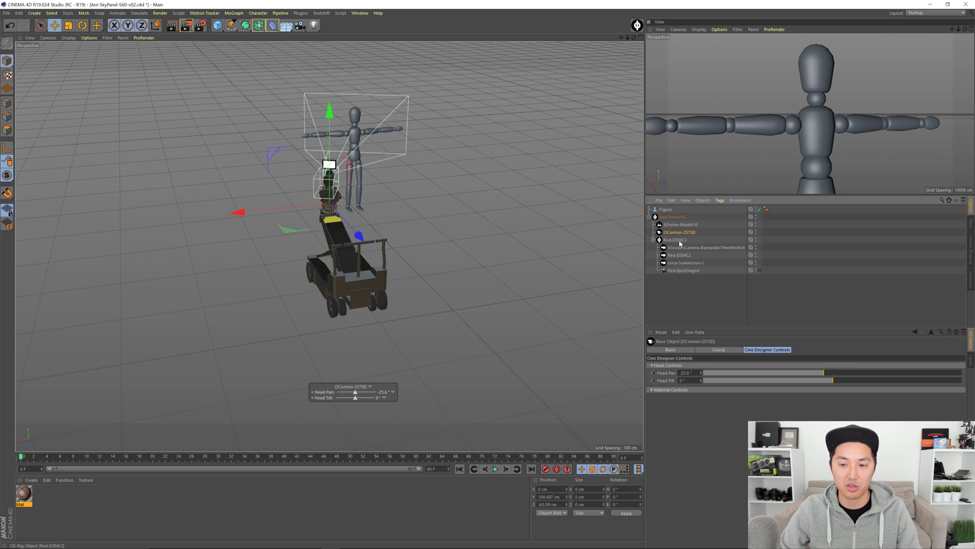
click(679, 241)
drag(694, 300, 683, 252)
drag(677, 217, 676, 217)
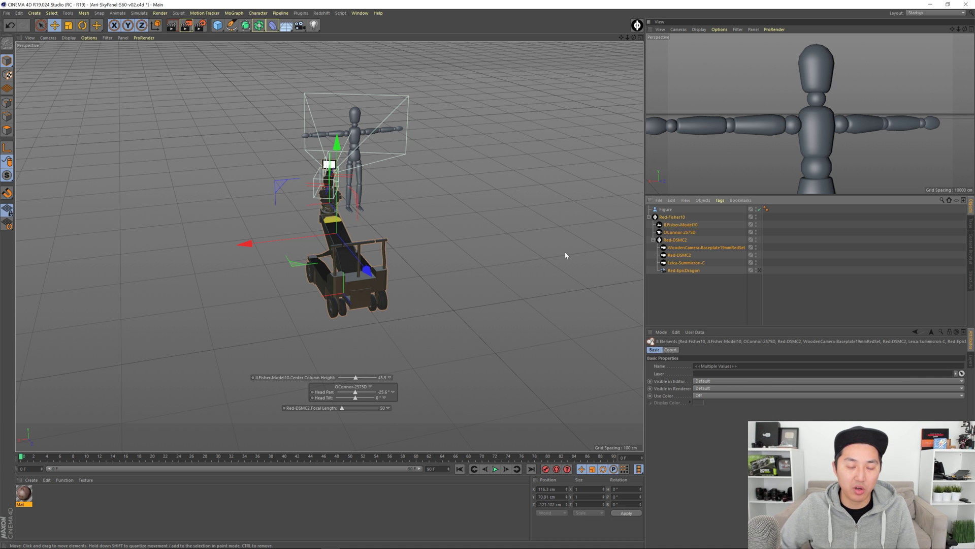
mouse_move(343, 248)
alt+mouse_down()
mouse_move(388, 257)
mouse_move(329, 245)
mouse_move(336, 237)
alt+mouse_up()
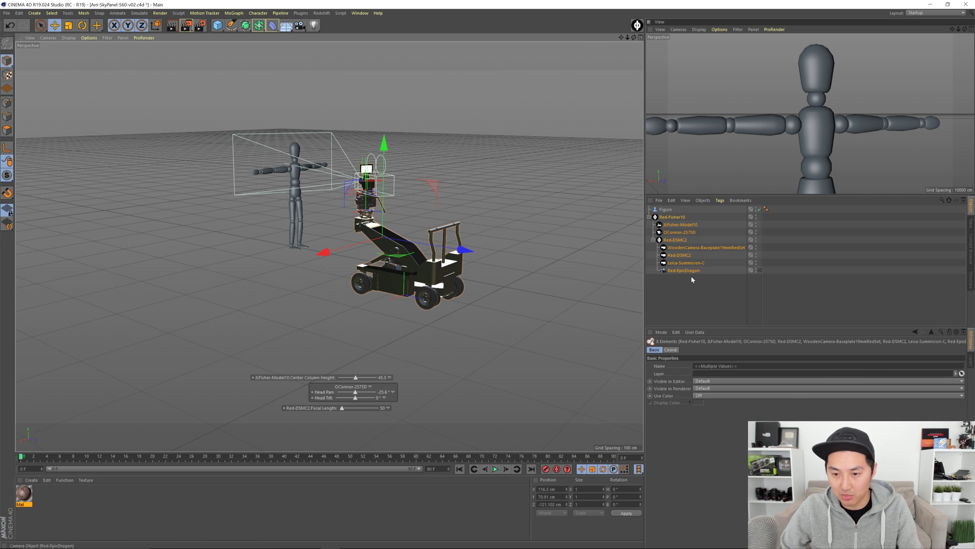
click(689, 302)
click(676, 220)
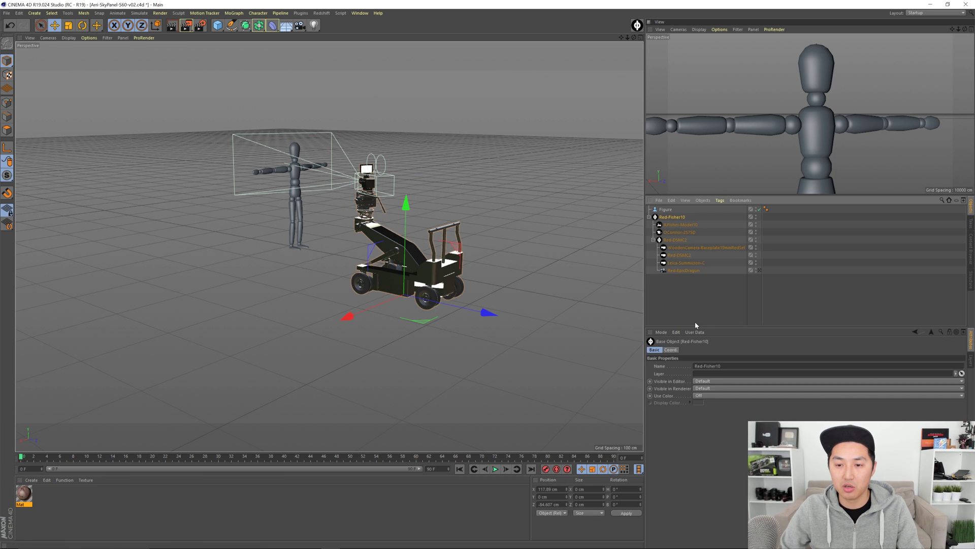
Select the whole rig and set Head Pan to 0°, Center Column Height to 0 and Focal Length to 35 in the HUD
drag(696, 314, 670, 218)
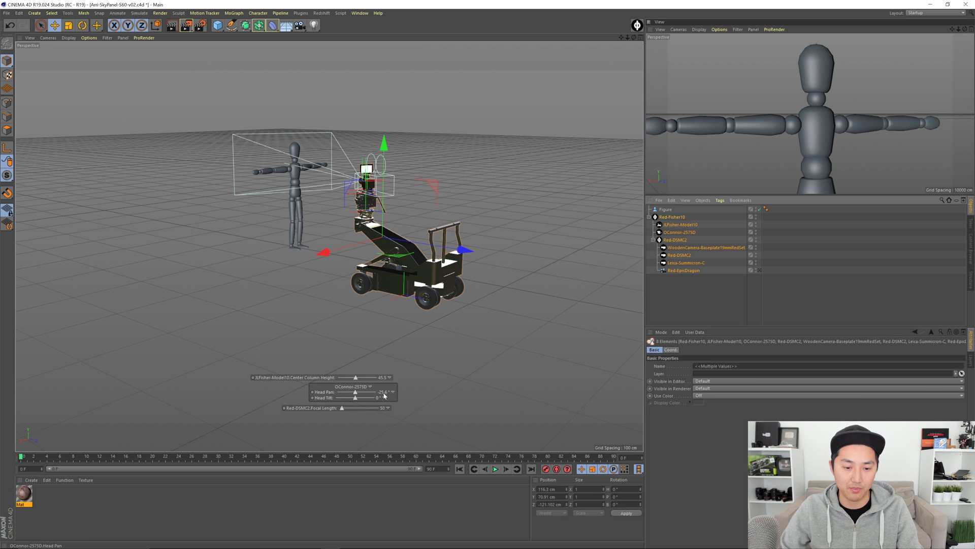
double_click(382, 379)
double_click(384, 392)
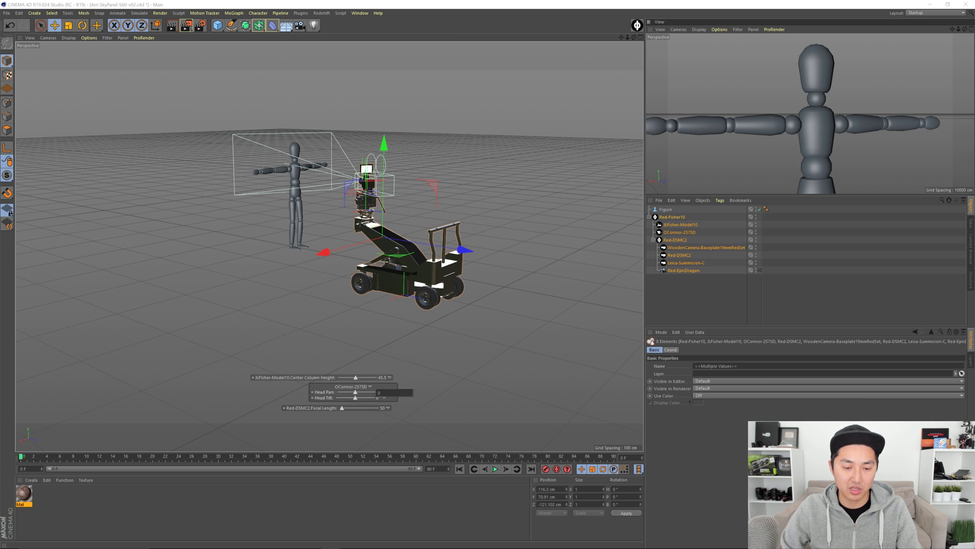
key(Return)
double_click(383, 378)
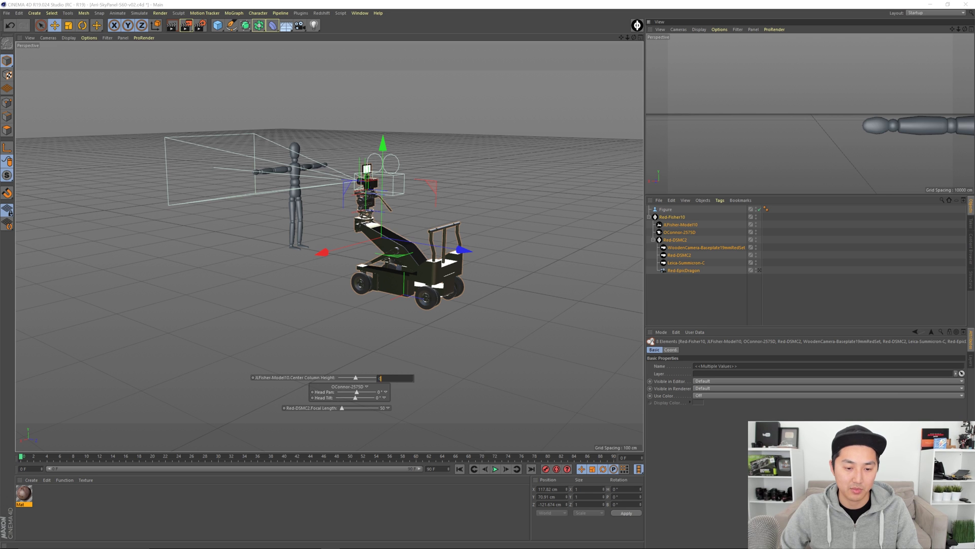
text(0)
key(Return)
double_click(383, 408)
text(3)
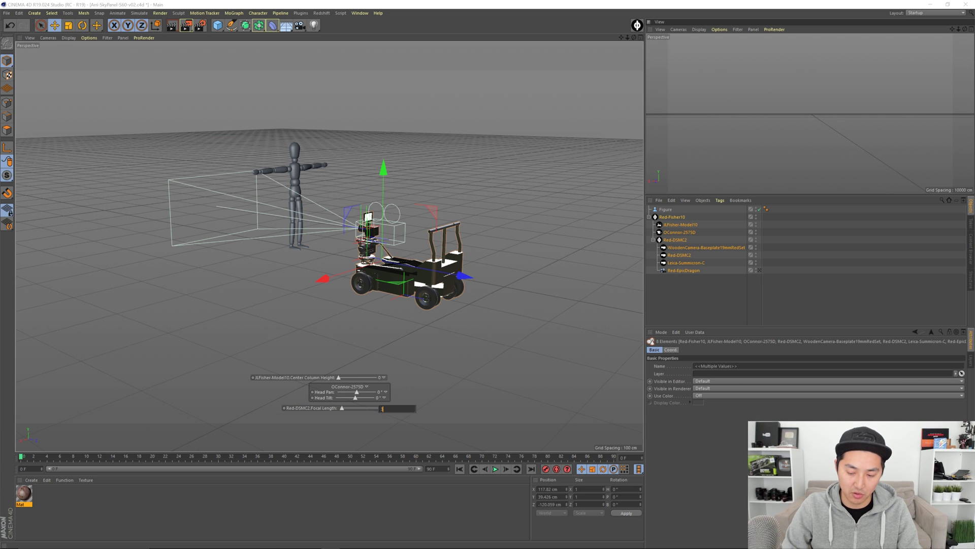
text(5)
key(Return)
Move the Red-Fisher10 rig to the world origin by setting its X and Z positions to 0 cm
click(693, 288)
click(677, 220)
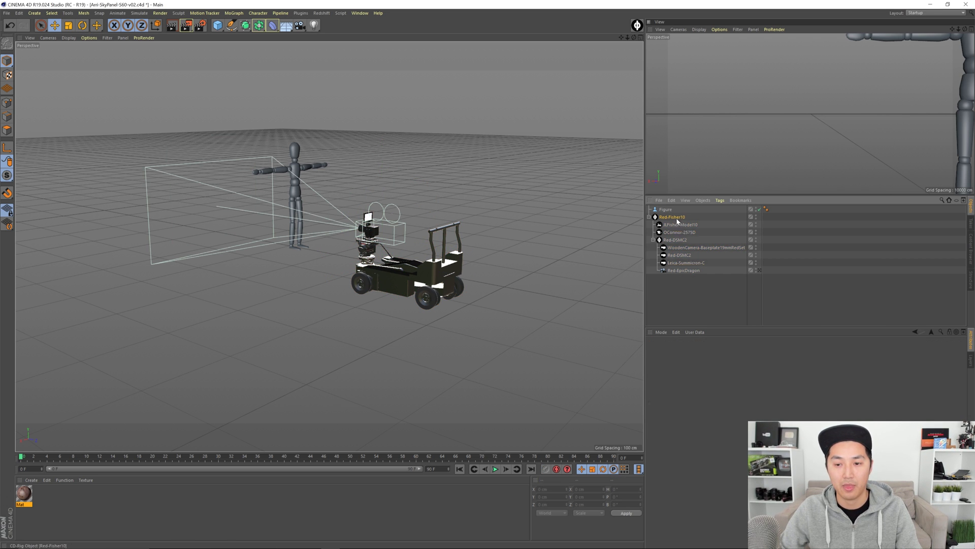
click(675, 218)
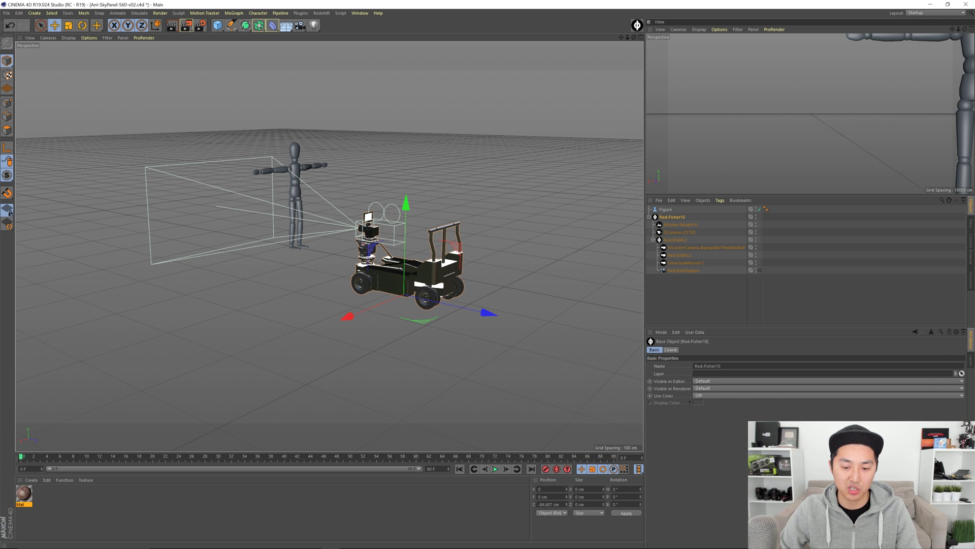
key(Return)
double_click(549, 504)
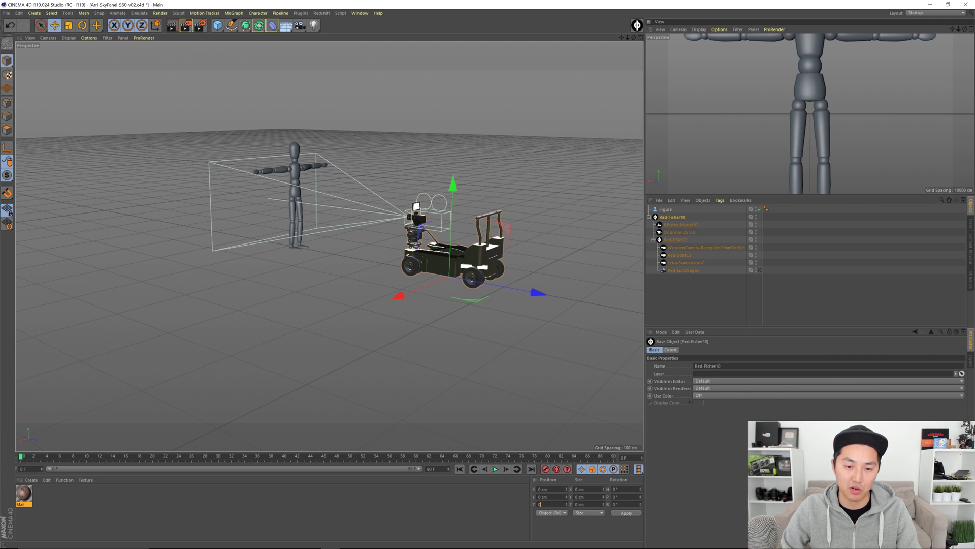
key(Return)
click(685, 306)
Deselect the rig and create a new preset library named CDR3-Physical-User in the Content Browser
alt+drag(407, 264, 455, 270)
alt+right_drag(454, 270, 534, 275)
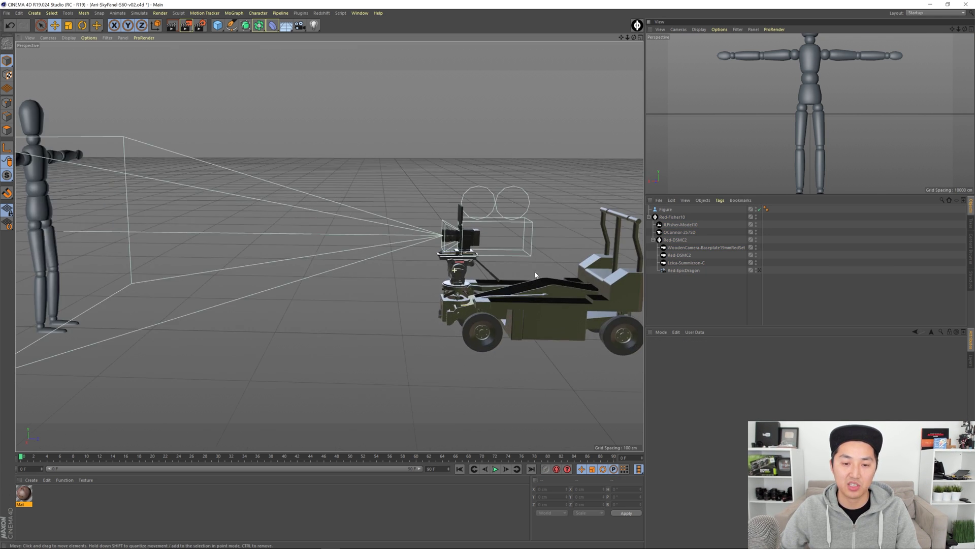
alt+drag(535, 275, 413, 291)
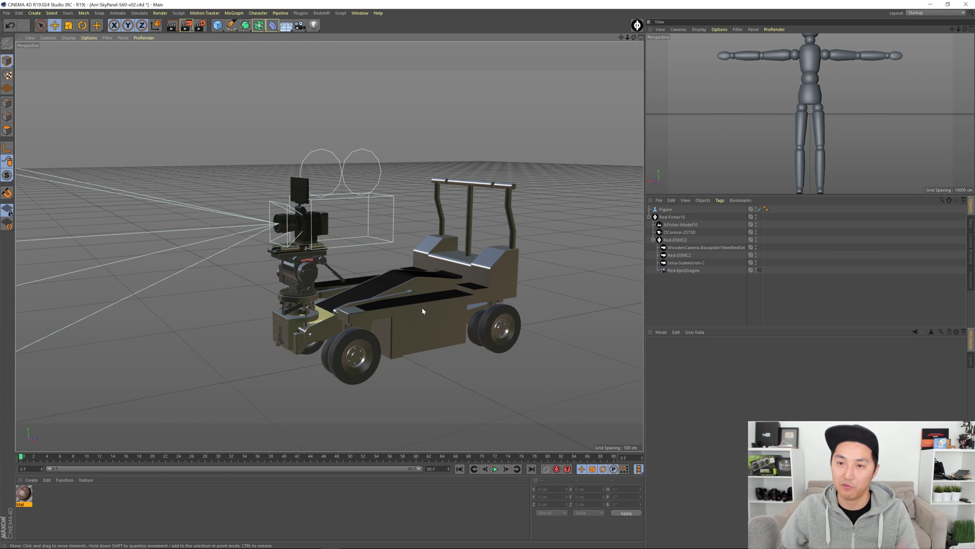
click(688, 294)
key(shift+F8)
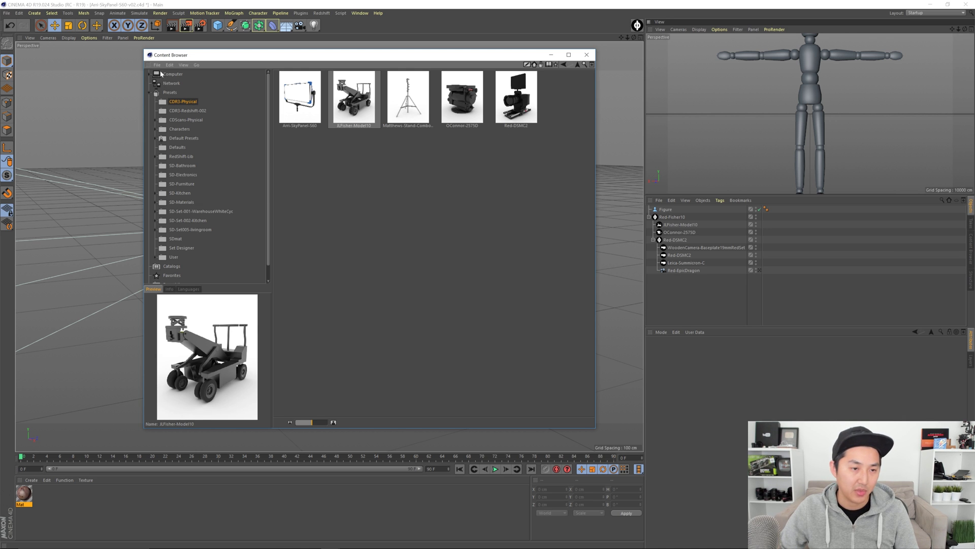
click(158, 65)
click(178, 104)
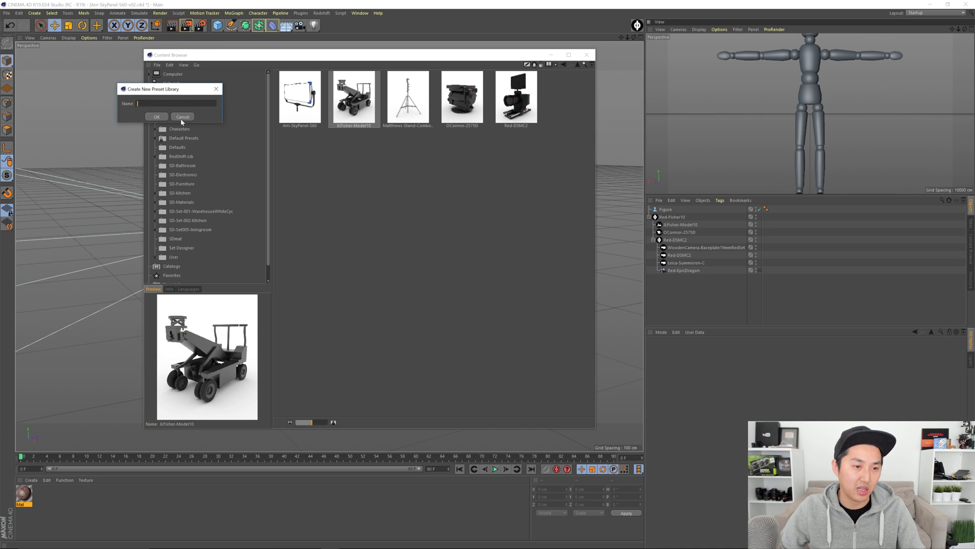
drag(179, 87, 210, 111)
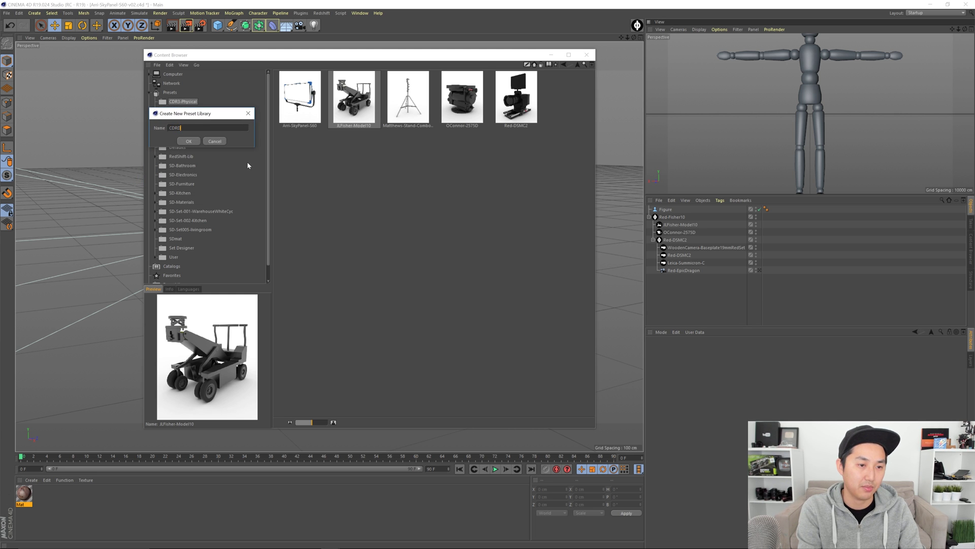
text(CDRD3)
key(BackSpace)
key(BackSpace)
text(3)
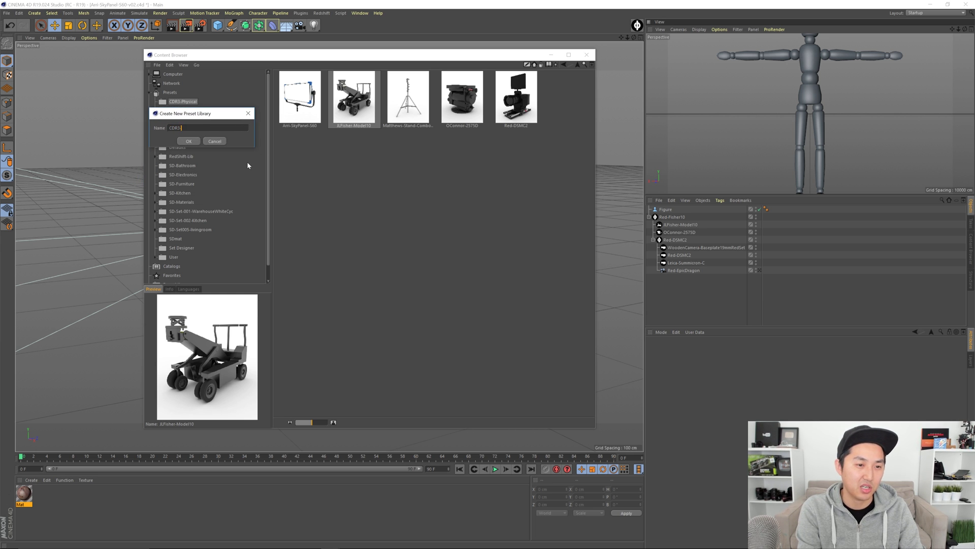
text(-Physical0)
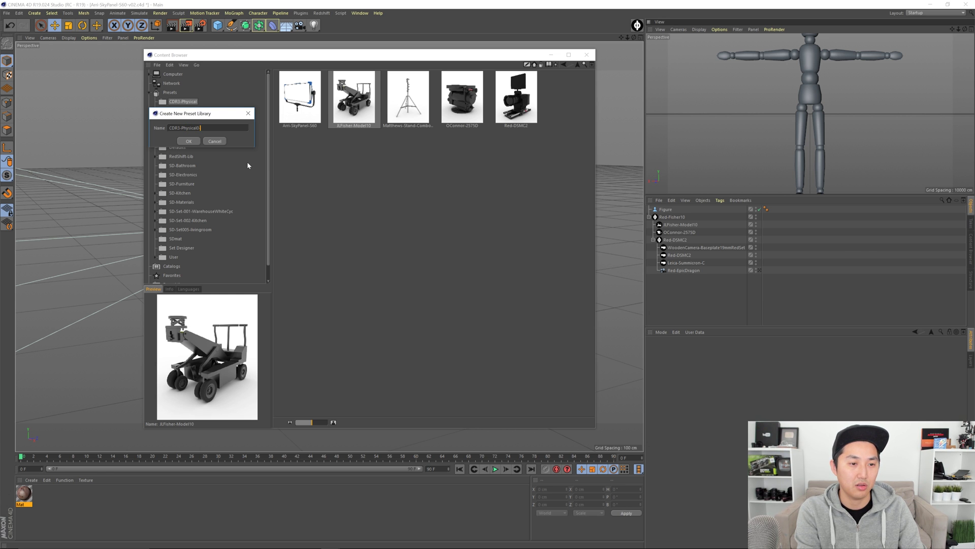
text(-User)
key(Return)
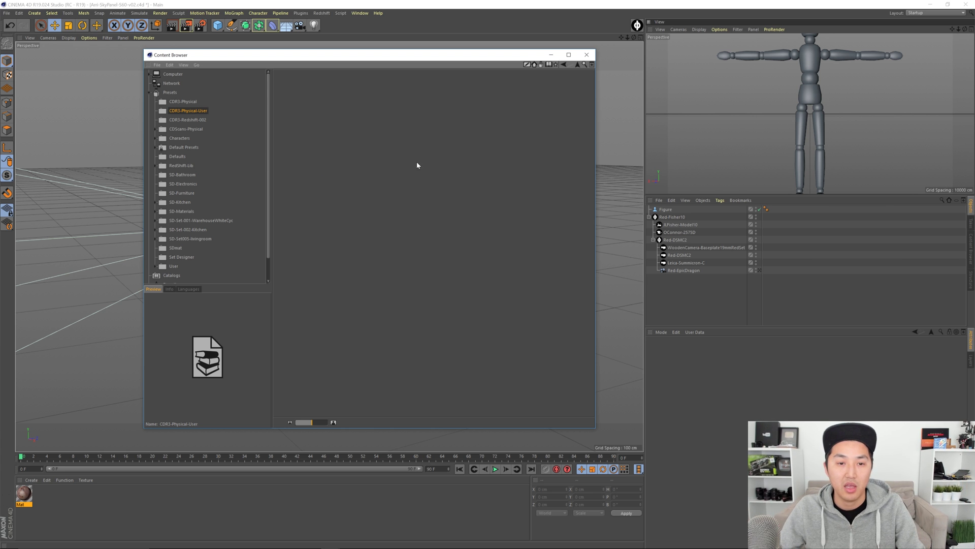
Collapse the Red-Fisher10 hierarchy and store the complete rig as a preset in the CDR3-Physical-User library
click(653, 240)
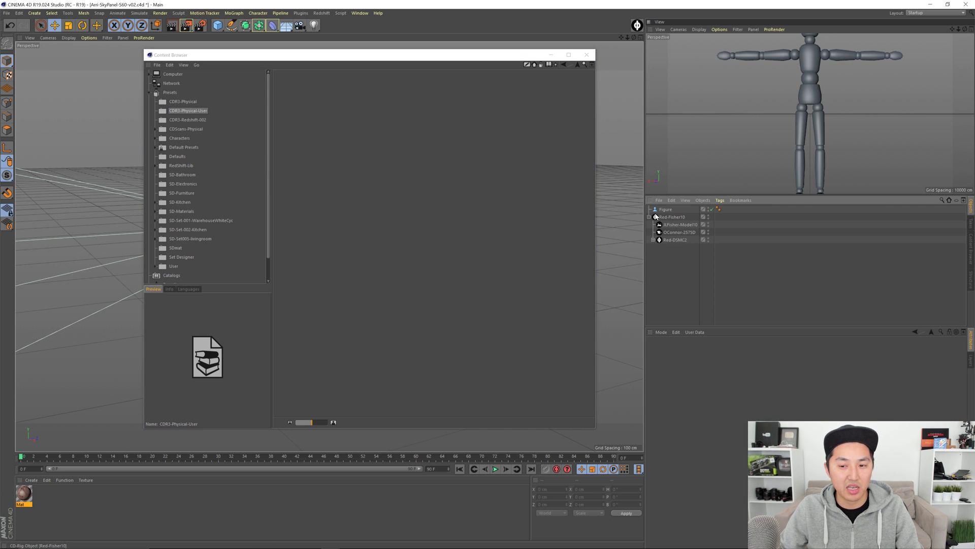
click(649, 217)
click(668, 217)
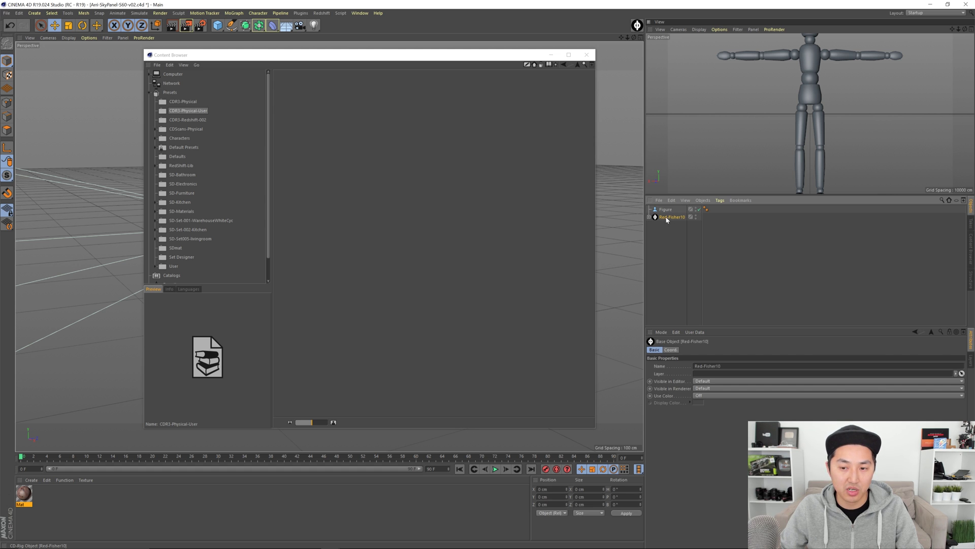
drag(343, 173, 343, 172)
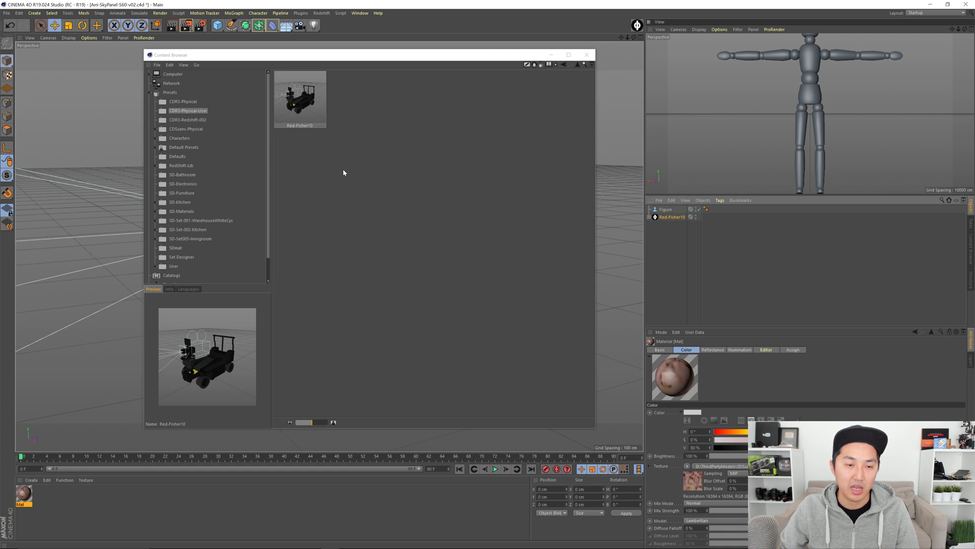
click(343, 169)
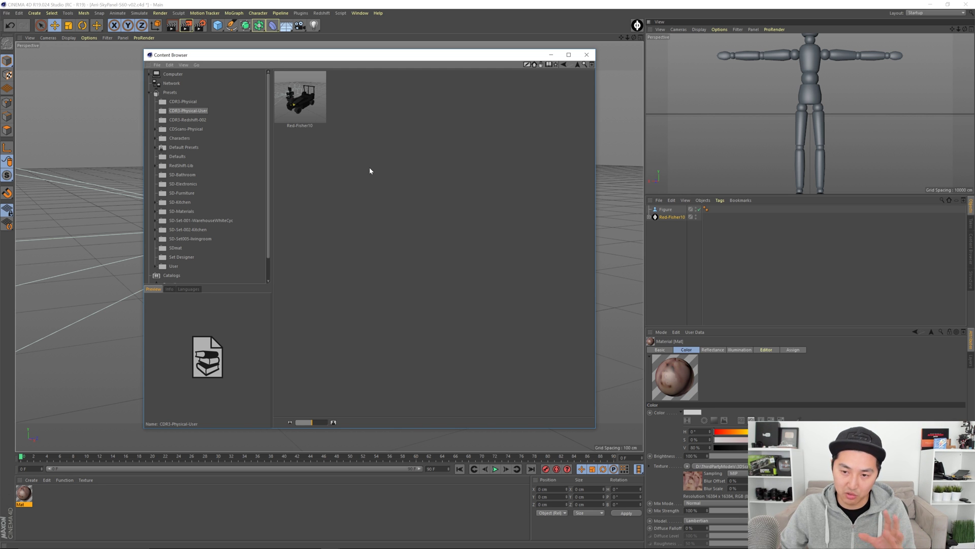
Close the Content Browser and close the Arri-SkyPanel-S60-v02.c4d project without saving its changes
click(585, 59)
click(562, 177)
key(ctrl+F4)
click(500, 311)
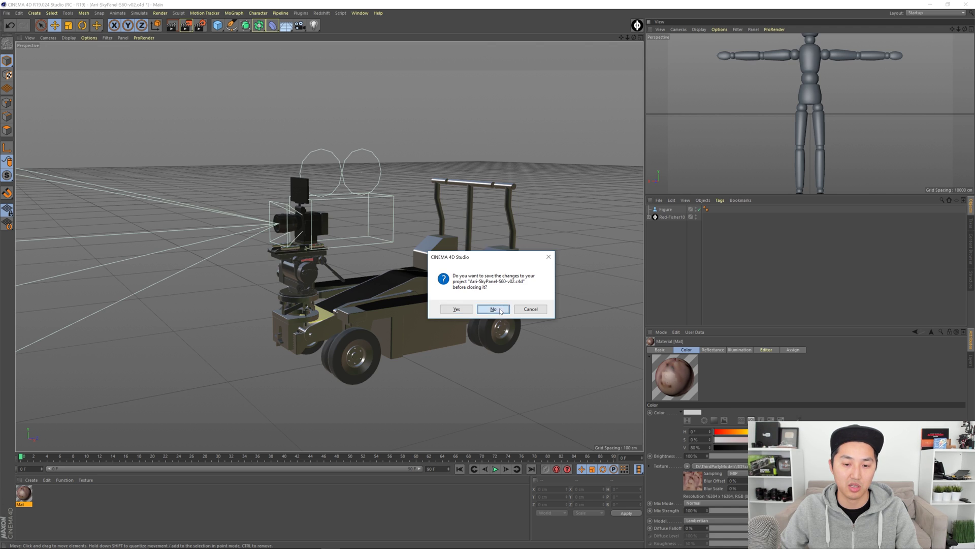
click(494, 309)
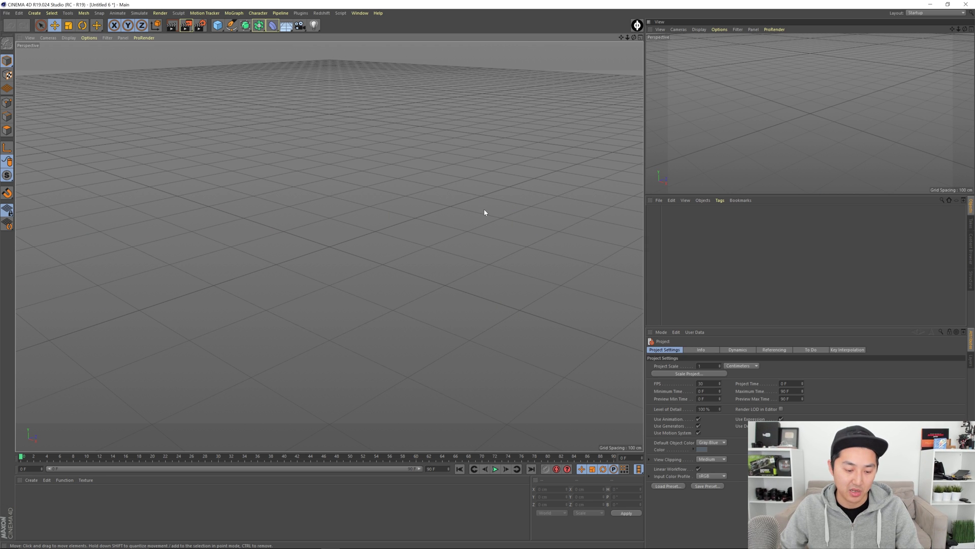
Load the Red-Fisher10 preset from the CDR3-Physical-User library into the empty project and close the Content Browser
key(shift+F8)
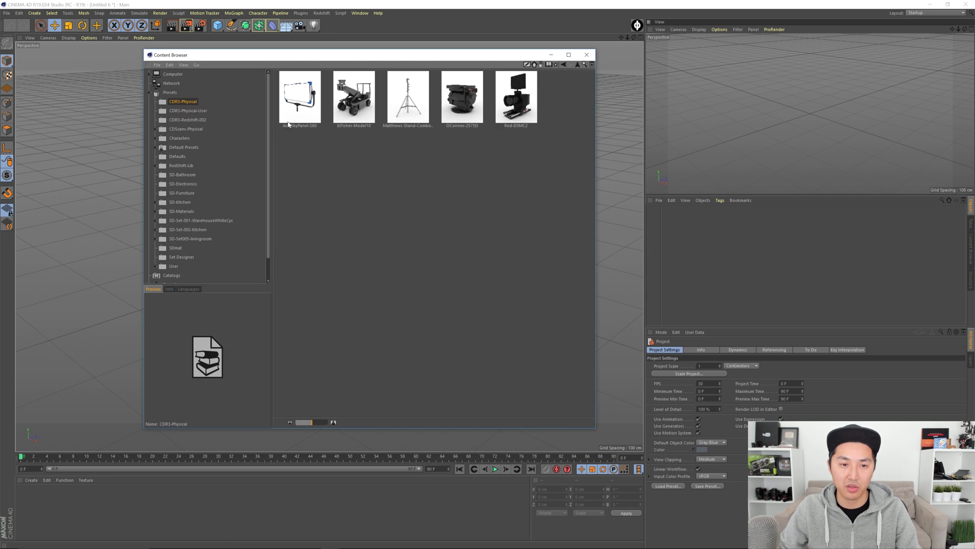
click(201, 111)
double_click(299, 100)
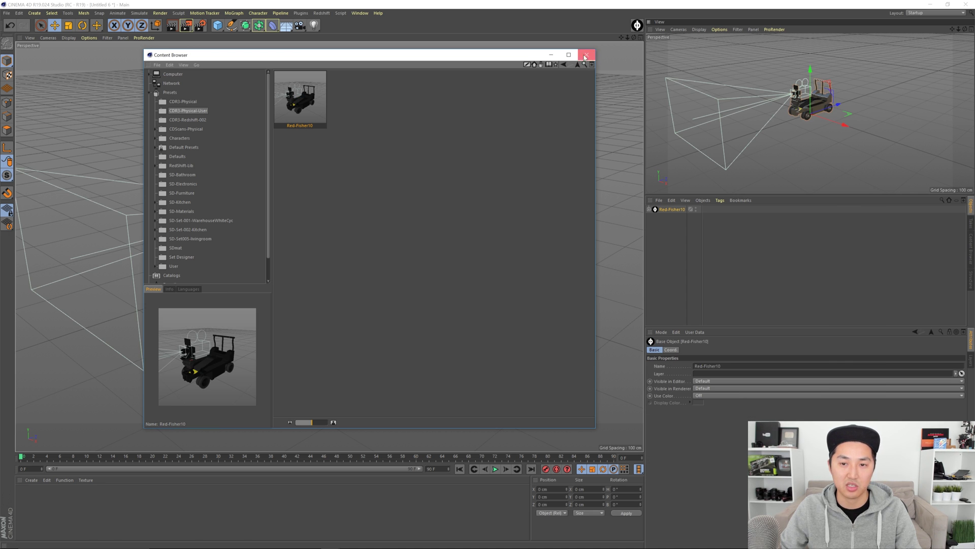
click(585, 55)
Add a Figure object and move it about -478 cm along Z, in front of the dolly's camera
alt+drag(407, 230, 358, 250)
drag(218, 24, 339, 86)
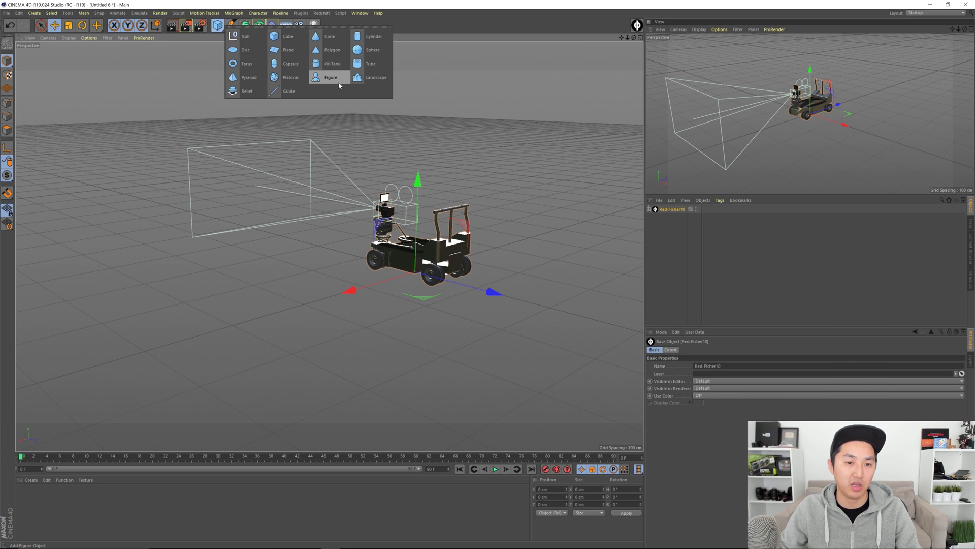
drag(491, 293, 272, 247)
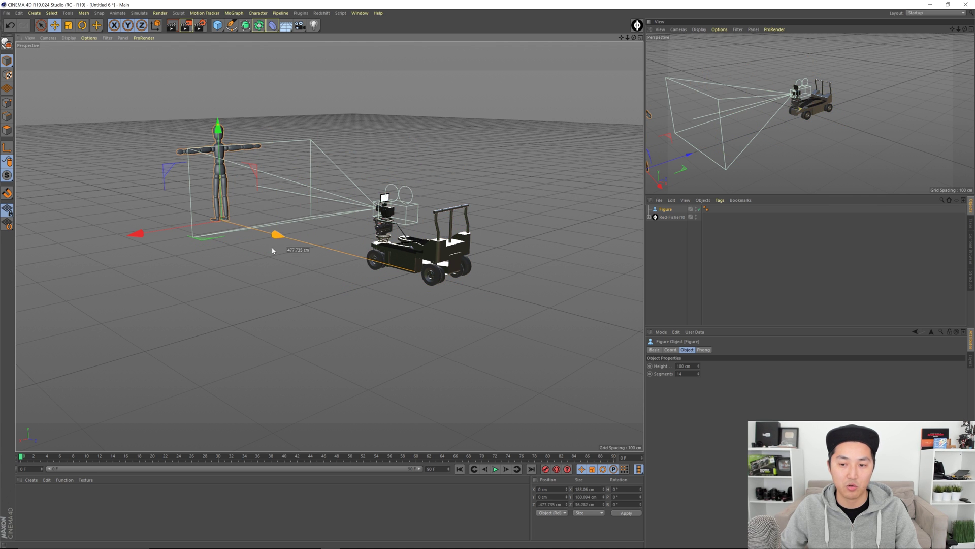
Expand the Red-Fisher10 hierarchy and select all its parts to check the HUD controls of the loaded rig
click(649, 217)
click(653, 240)
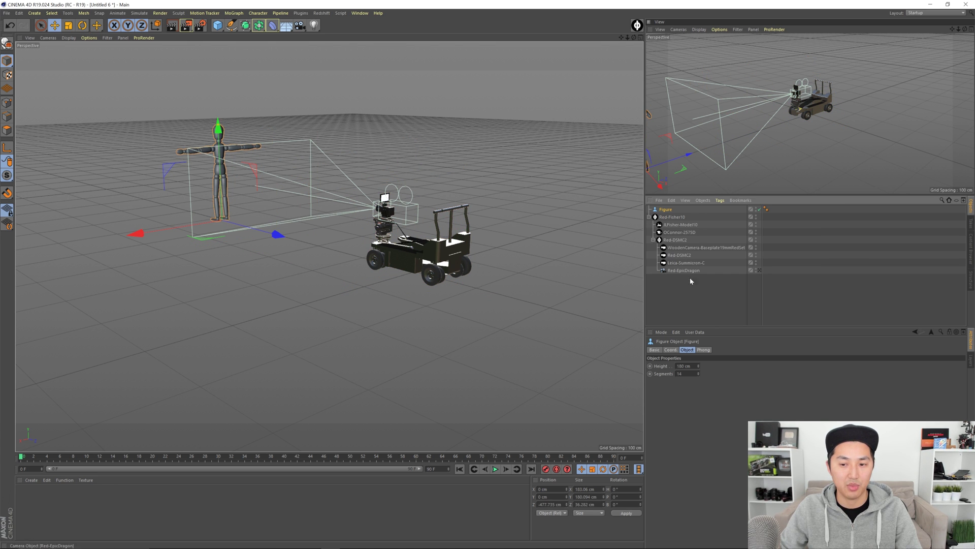
drag(702, 293, 667, 215)
alt+right_drag(407, 247, 432, 252)
alt+drag(432, 251, 409, 276)
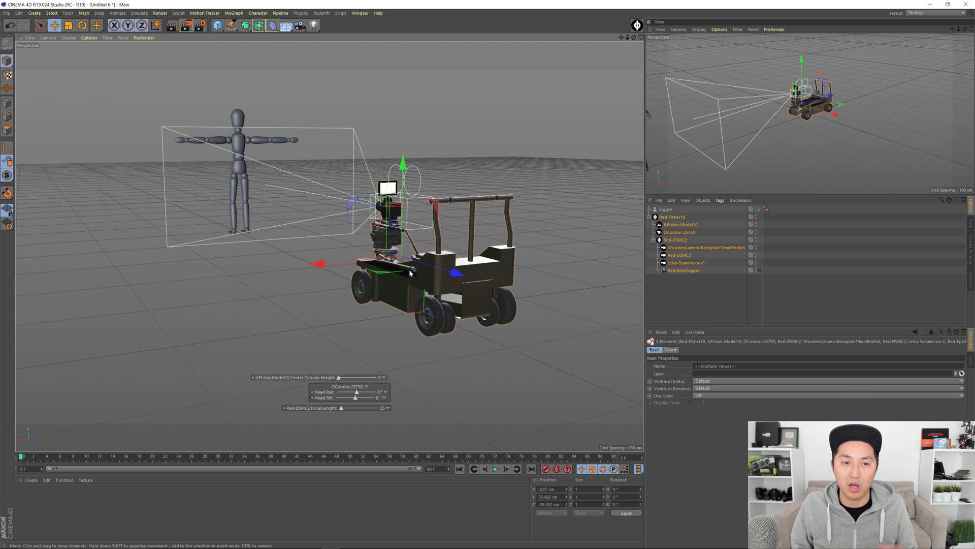
key(shift+F8)
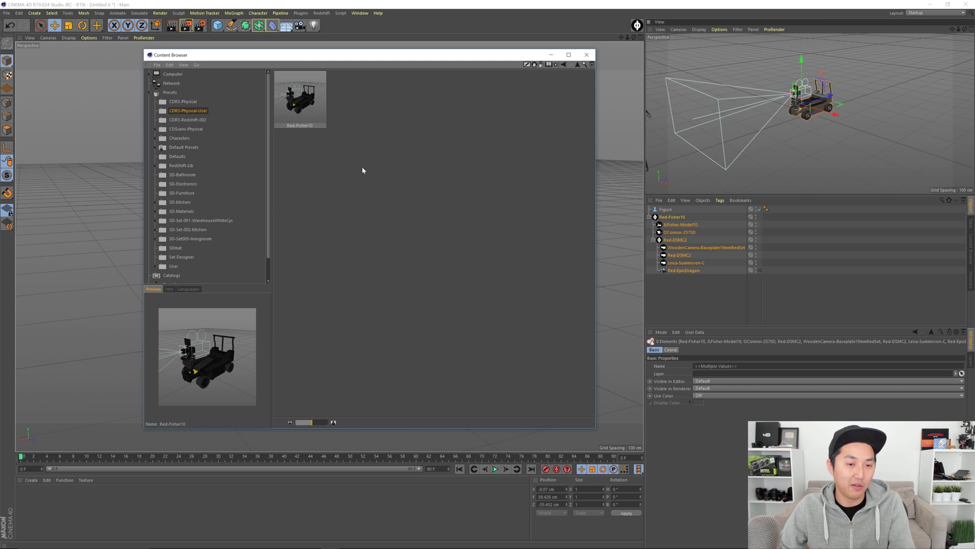
click(586, 54)
Remove the Center Column Height, OConnor head and Focal Length controls from the HUD, and deselect the rig
alt+drag(425, 342, 391, 265)
scroll(400, 286, up, 2)
right_click(298, 377)
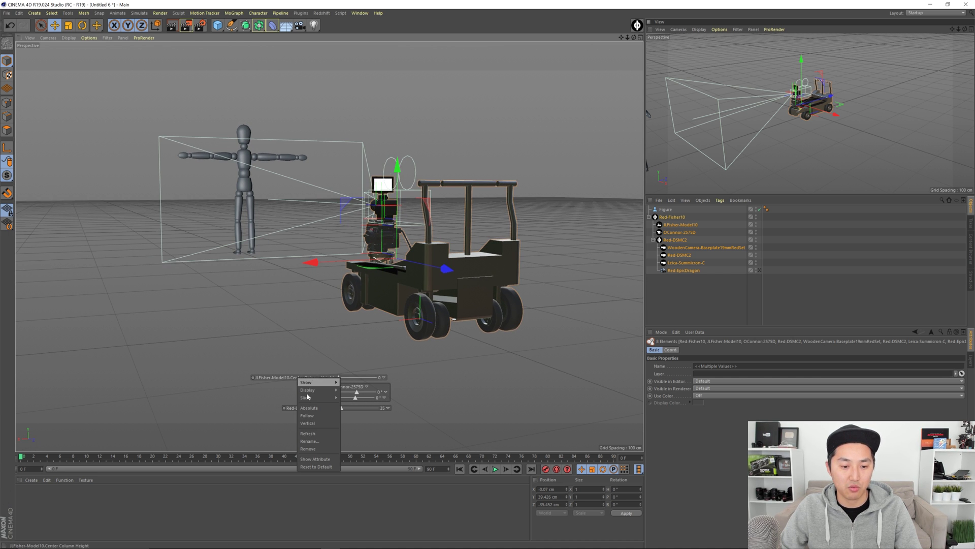
click(308, 448)
right_click(325, 390)
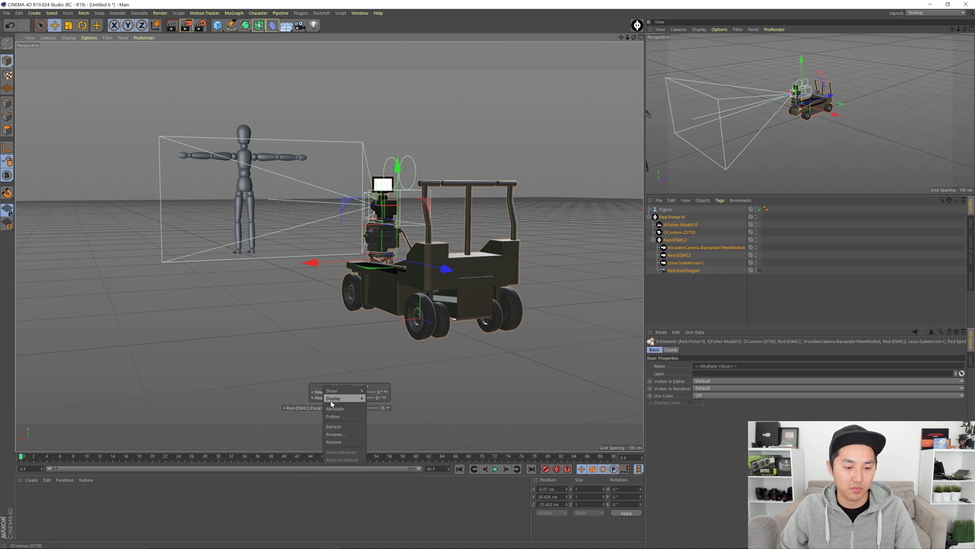
click(333, 441)
right_click(312, 407)
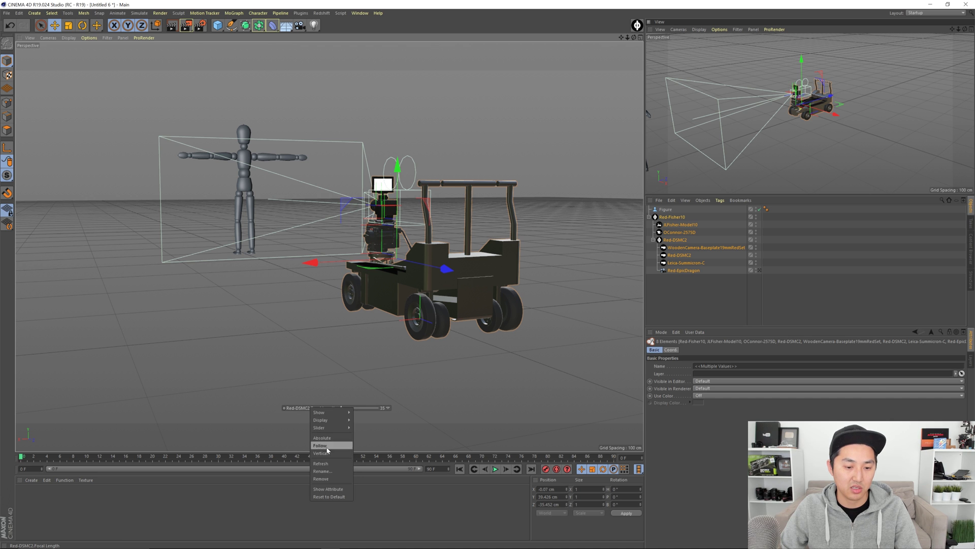
click(329, 479)
click(482, 362)
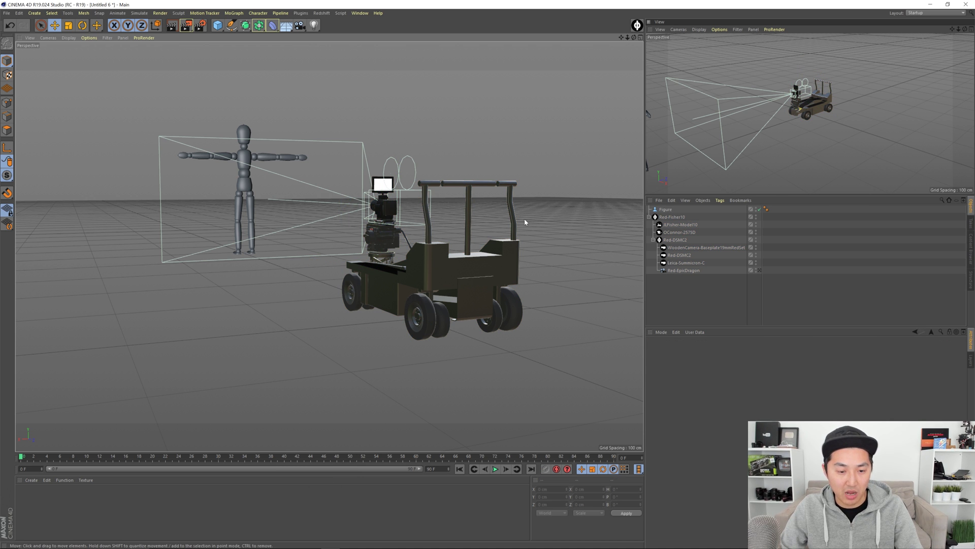
key(shift+F8)
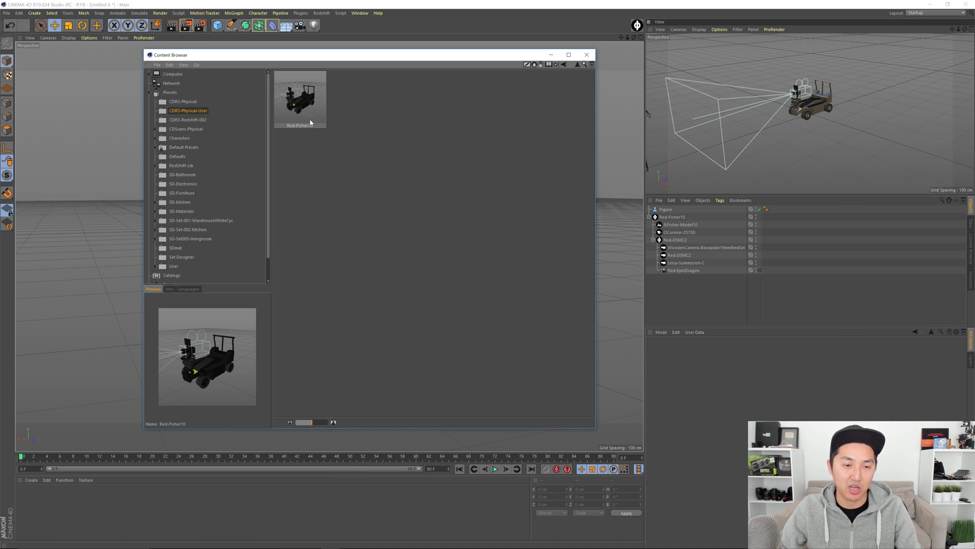
click(586, 54)
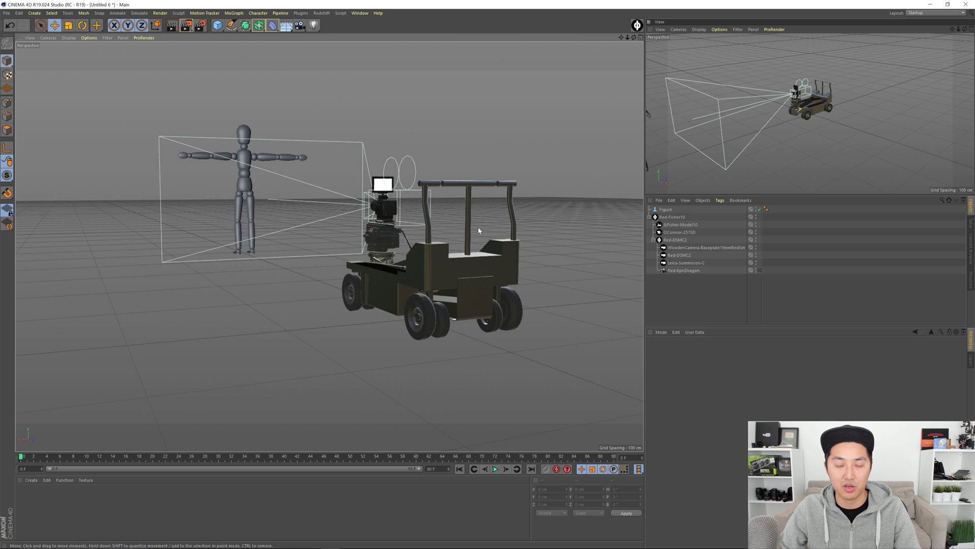
Set the small perspective viewport to look through the rig's Red-EpicDragon camera
alt+drag(478, 231, 564, 220)
click(679, 29)
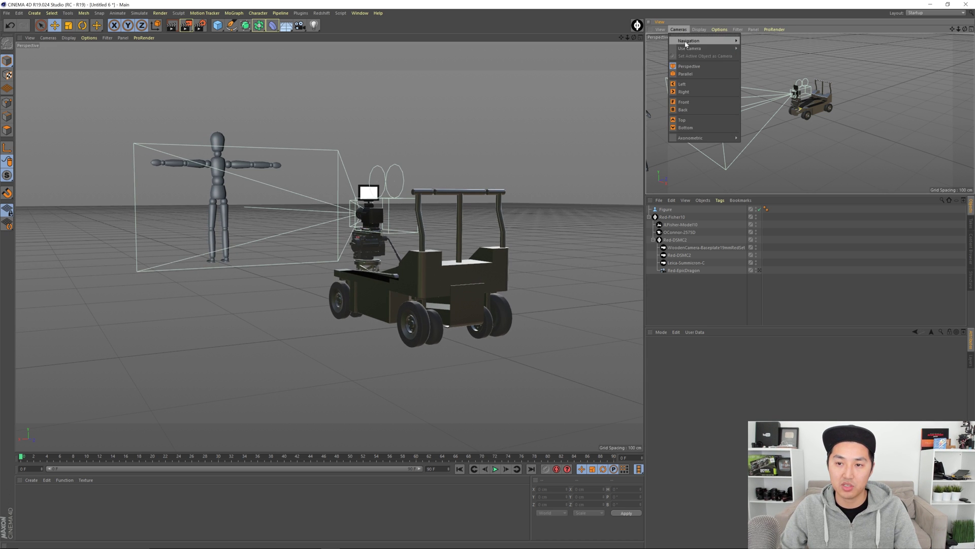
mouse_move(689, 48)
click(762, 56)
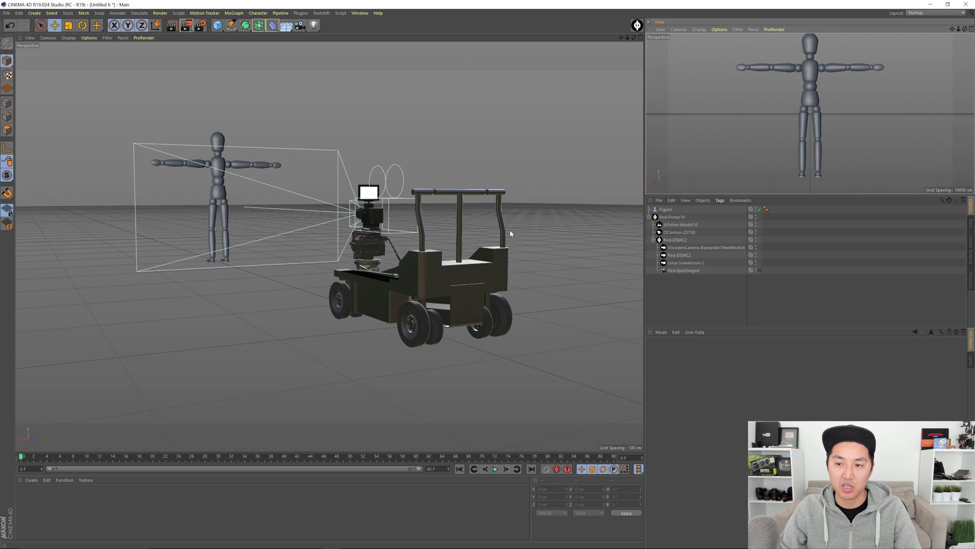
Load a second Red-Fisher10 rig from the preset library and close the Content Browser
alt+drag(435, 255, 358, 283)
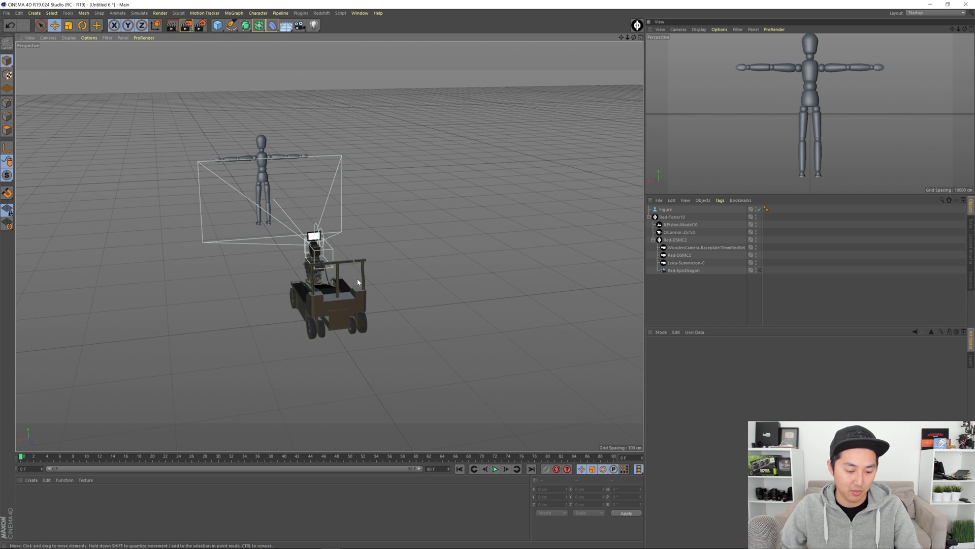
key(shift+F8)
double_click(319, 109)
click(587, 55)
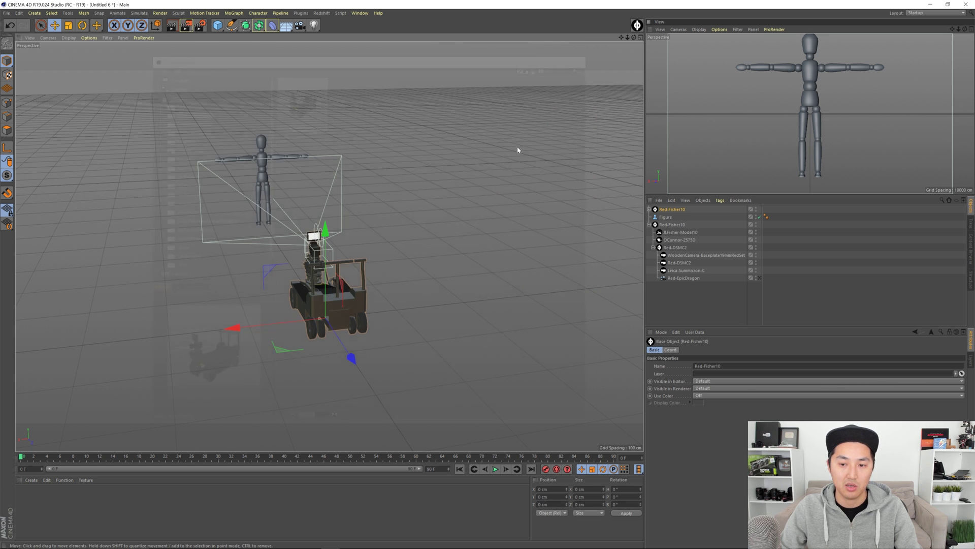
Move the second rig beside the first, to about X -236 cm and Z -177 cm, and rotate its heading about 41° toward the figure
alt+drag(382, 250, 386, 269)
key(r)
drag(366, 304, 405, 308)
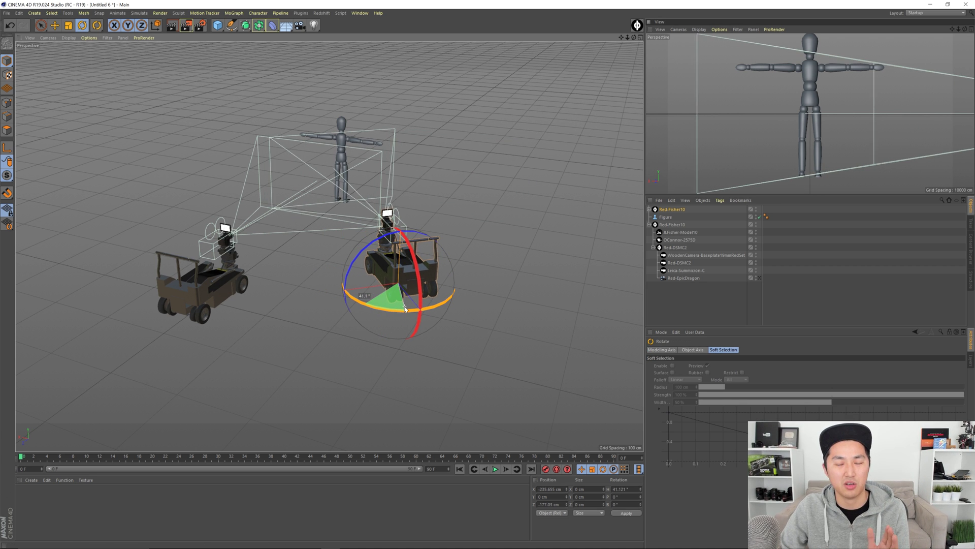
click(544, 272)
alt+drag(408, 267, 579, 269)
Collapse the first rig's hierarchy and delete the second Red-Fisher10 rig
click(649, 224)
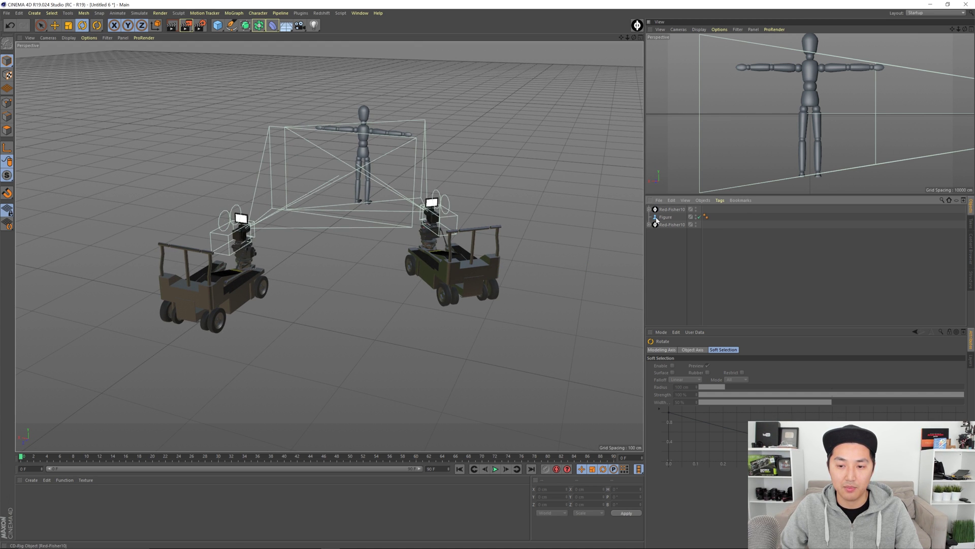
click(664, 209)
key(Delete)
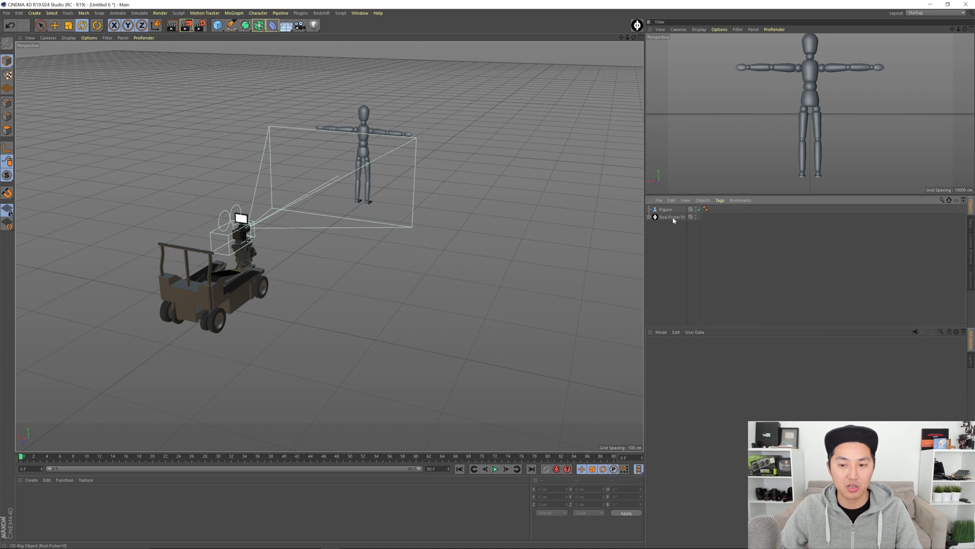
Try duplicating the Red-Fisher10 rig along its X axis in the viewport to about X -258 cm, and undo the copy
click(671, 217)
alt+drag(302, 294, 256, 288)
key(e)
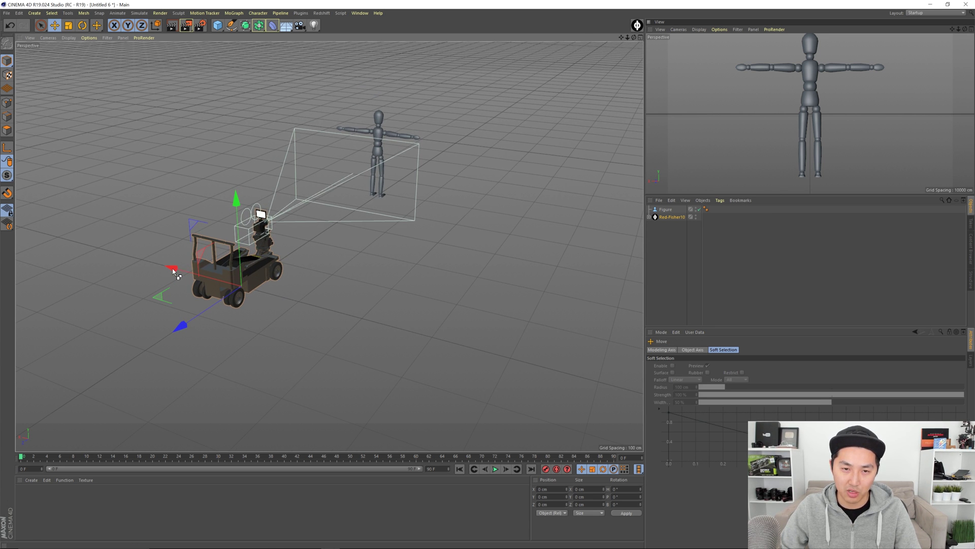
ctrl+drag(172, 269, 325, 307)
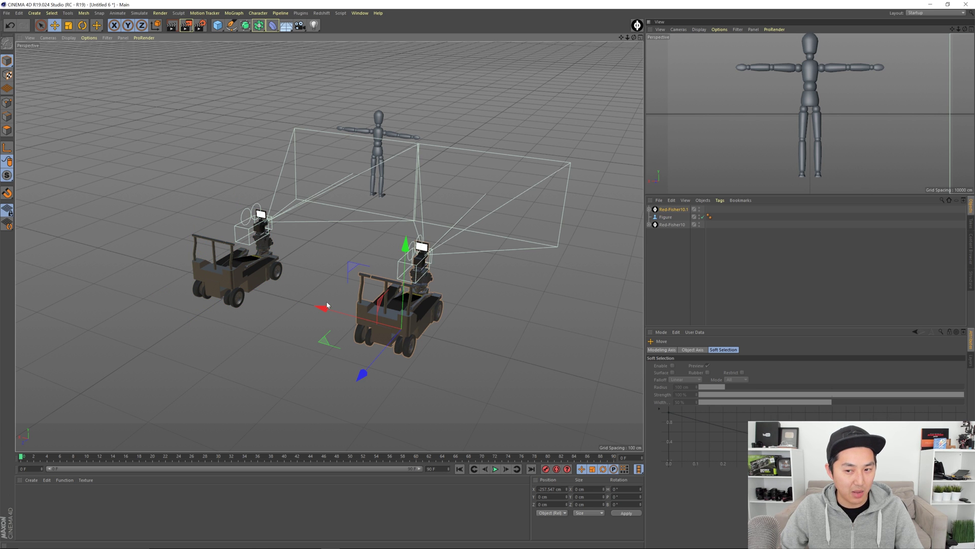
key(ctrl+z)
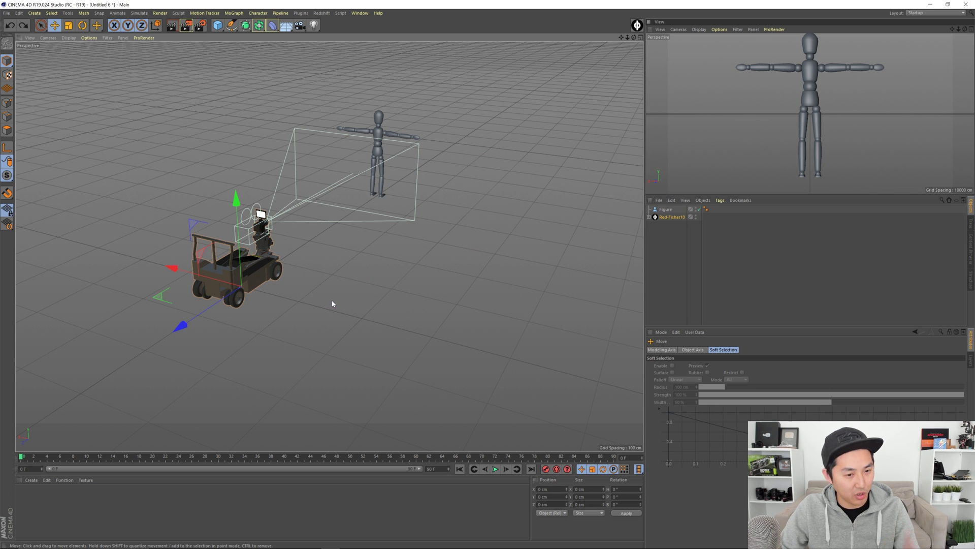
Duplicate the Red-Fisher10 rig below the original in the object hierarchy and move the copy to about X -270 cm
click(672, 217)
ctrl+drag(674, 219, 678, 263)
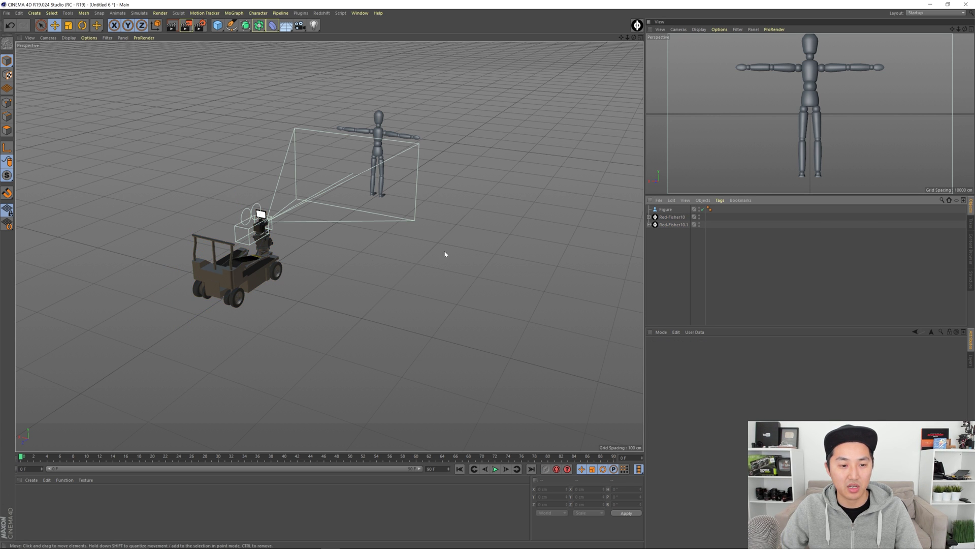
drag(180, 269, 337, 308)
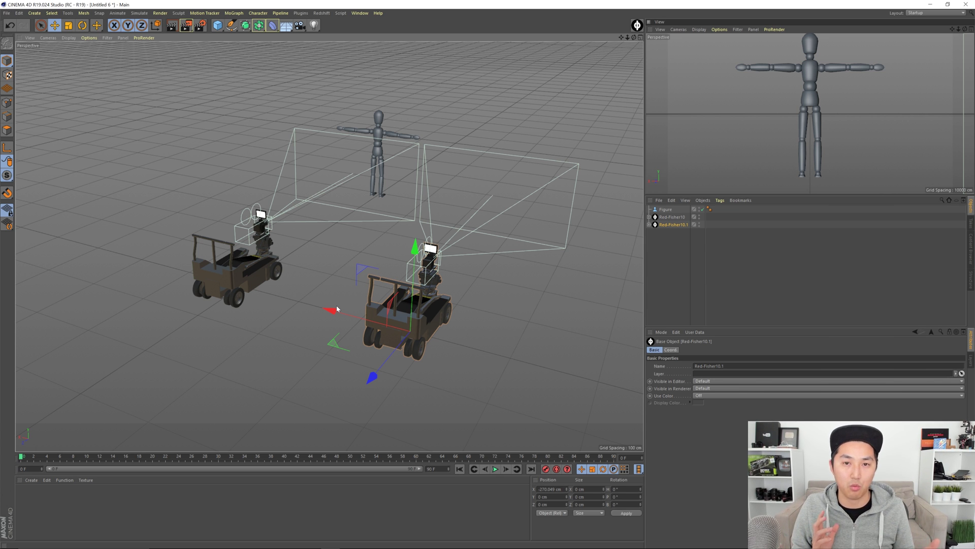
Delete the duplicated Red-Fisher10.1 rig from the scene
click(660, 232)
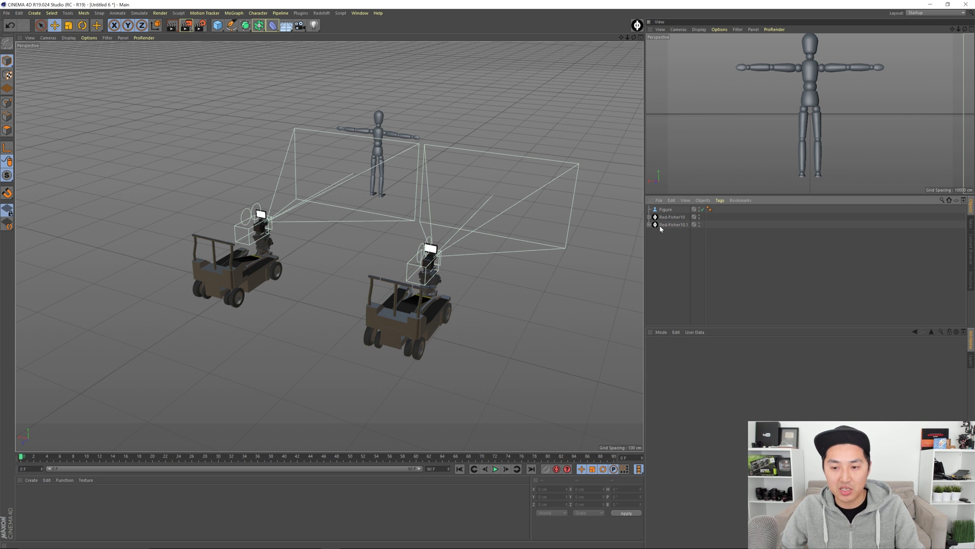
click(660, 224)
key(Delete)
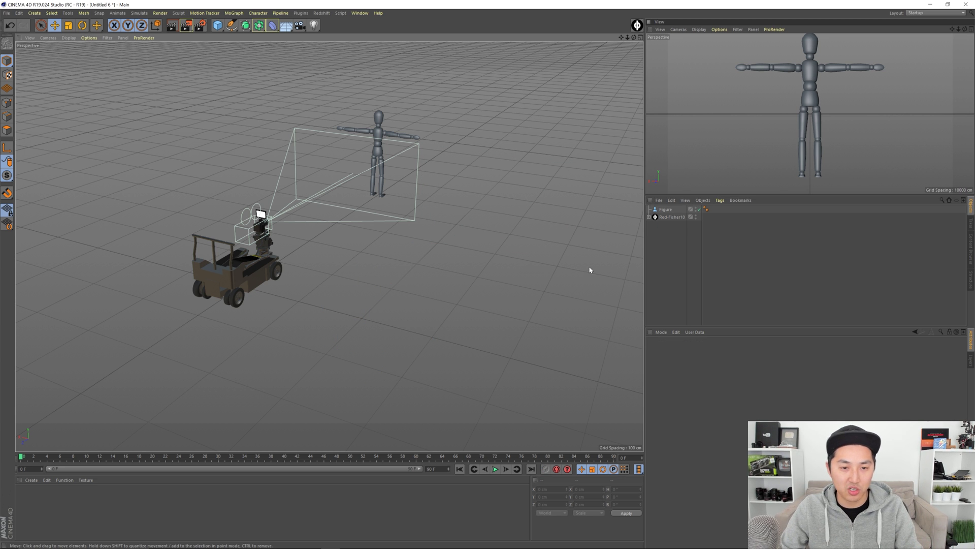
Load another Red-Fisher10 rig from the CDRS-Physical-User preset library, place it beside the first rig along its X axis, and deselect it
key(shift+F8)
double_click(305, 102)
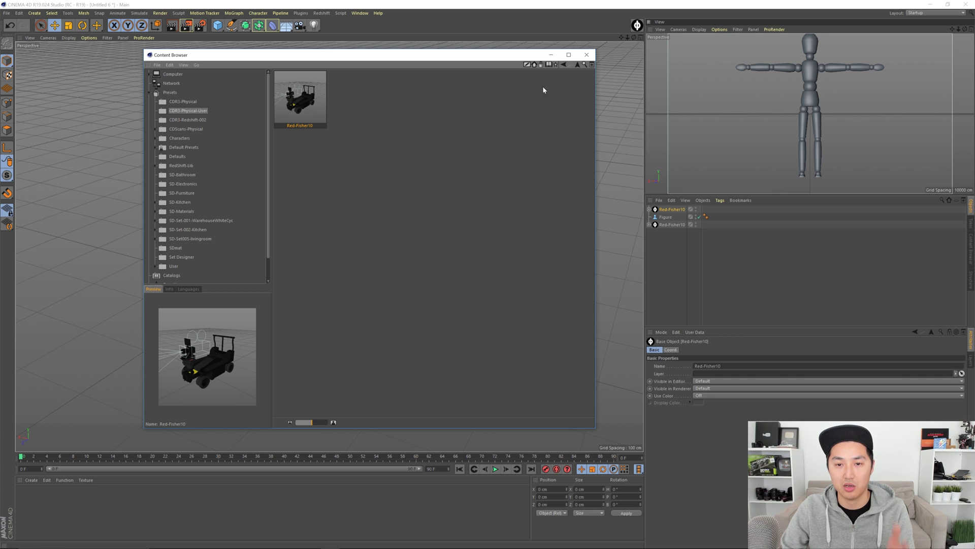
click(584, 55)
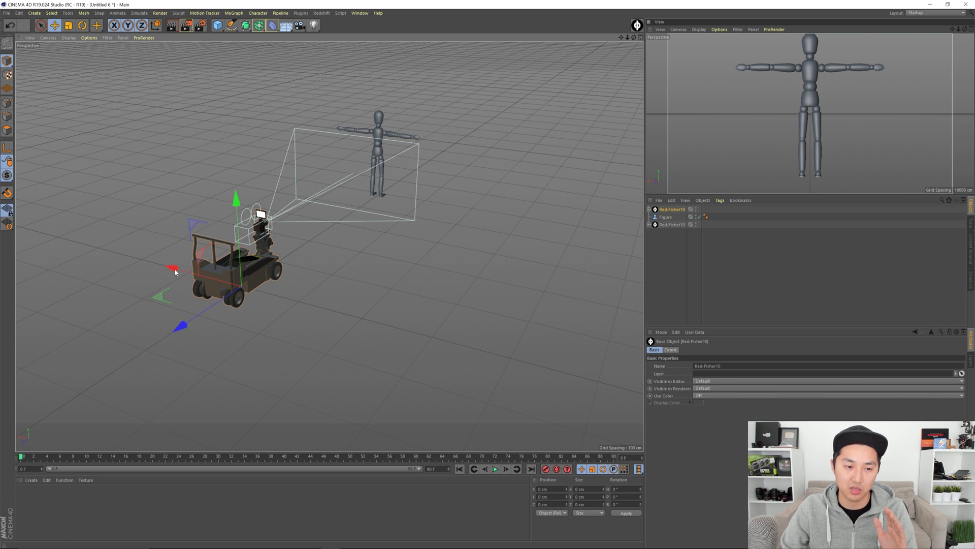
drag(133, 283, 374, 309)
click(474, 315)
Examine the CDRS-Physical and CDRS-Physical-User preset libraries in the Content Browser, and close the browser
key(shift+F8)
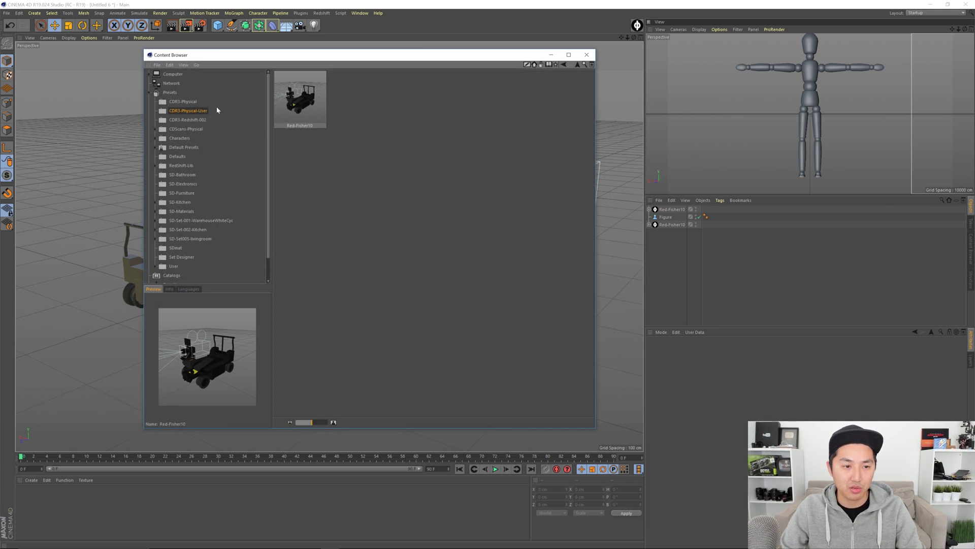
click(190, 102)
click(586, 54)
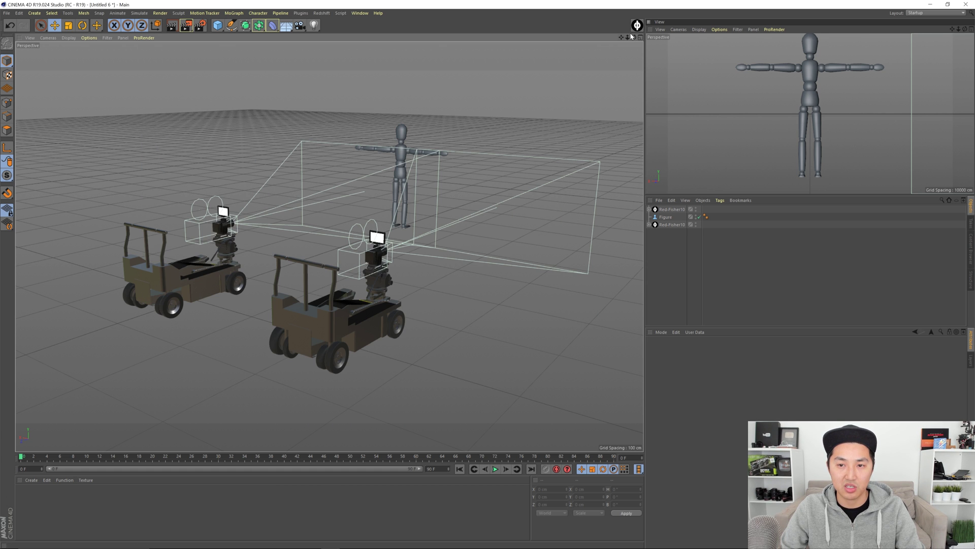
alt+drag(466, 209, 400, 281)
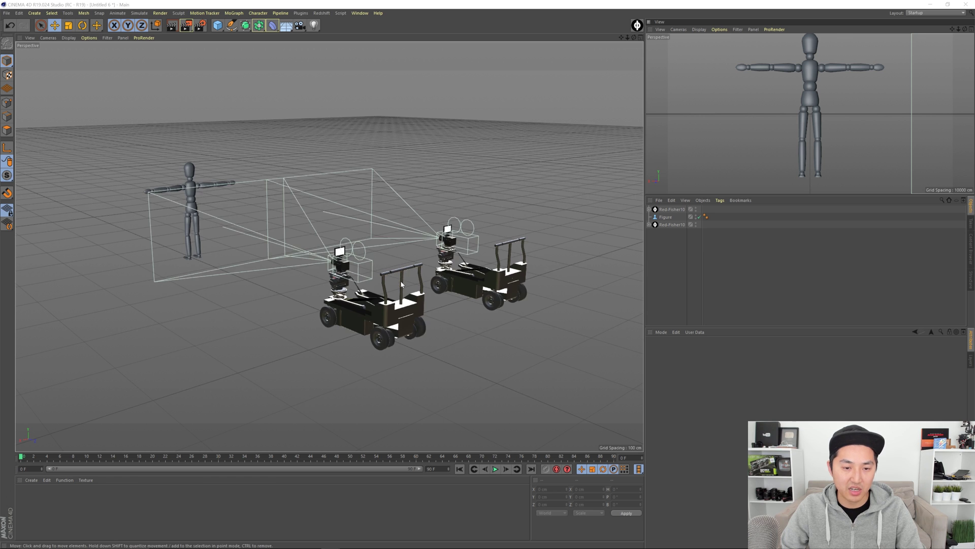
key(shift+F8)
click(190, 110)
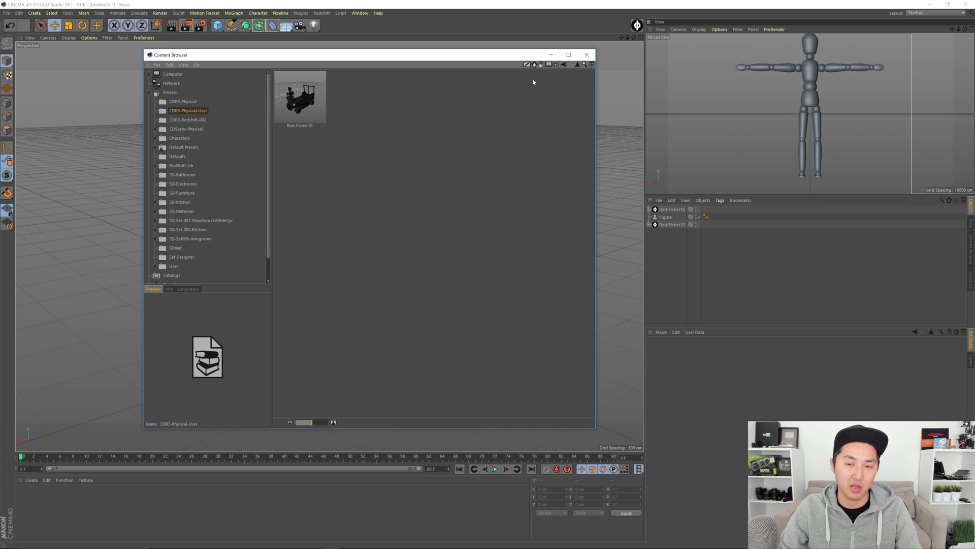
click(586, 54)
alt+drag(412, 246, 315, 239)
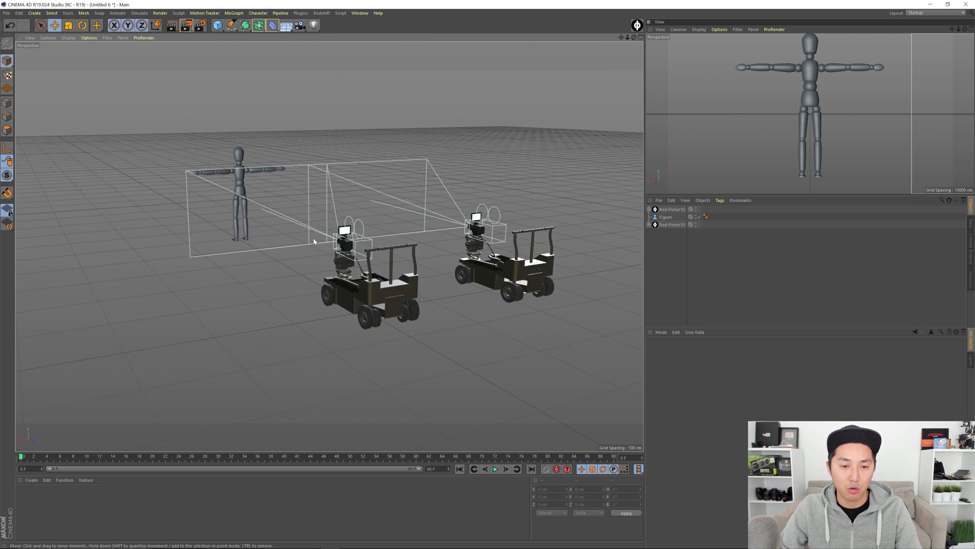
alt+right_drag(315, 239, 277, 250)
alt+drag(277, 251, 327, 256)
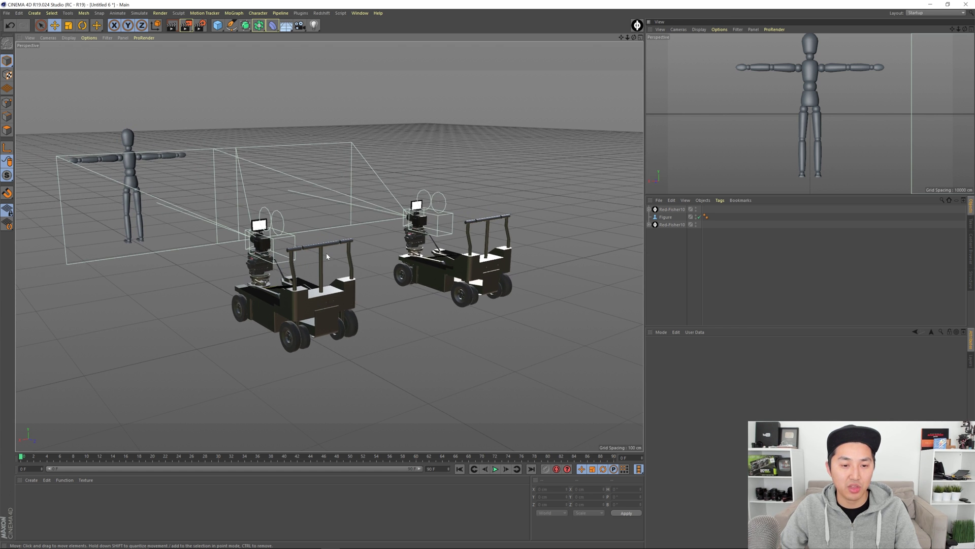